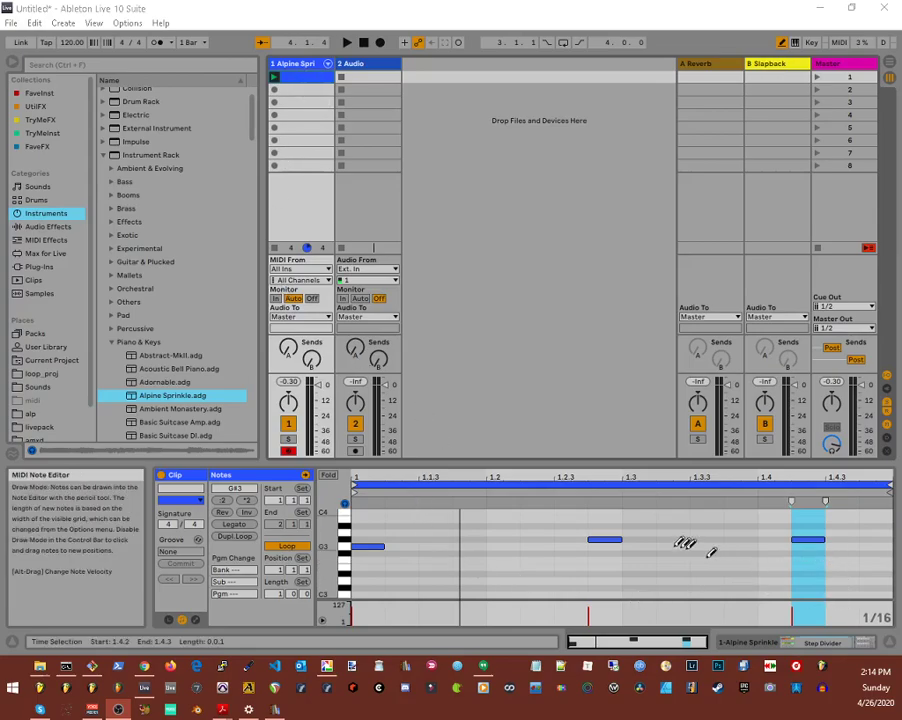
Show the Alpine Sprinkle track's device chain and look over the Step Divider's controls.
double_click(298, 66)
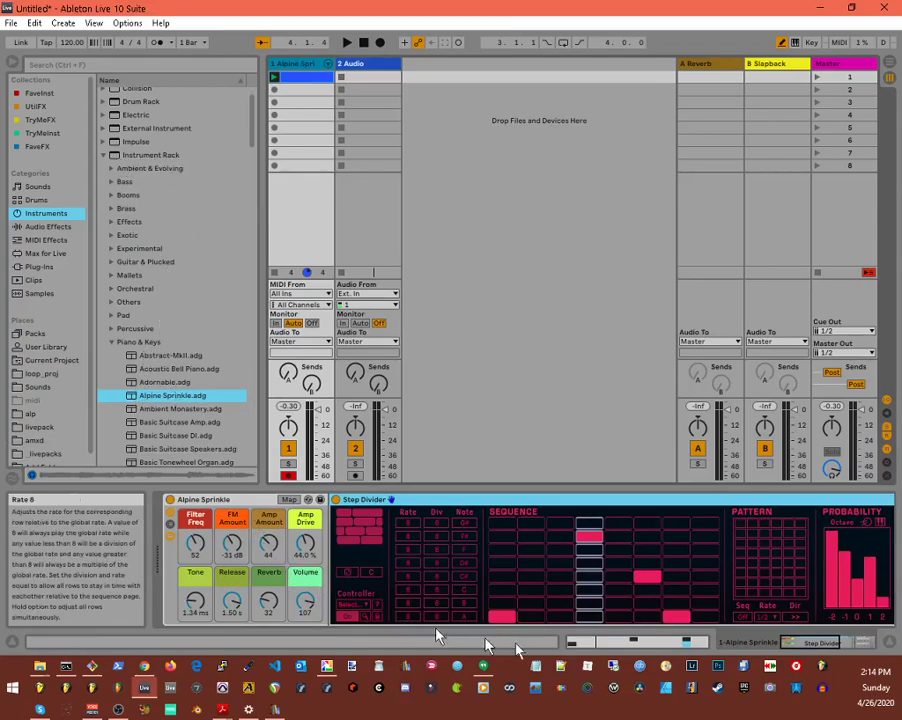
left_click_drag(800, 641, 818, 651)
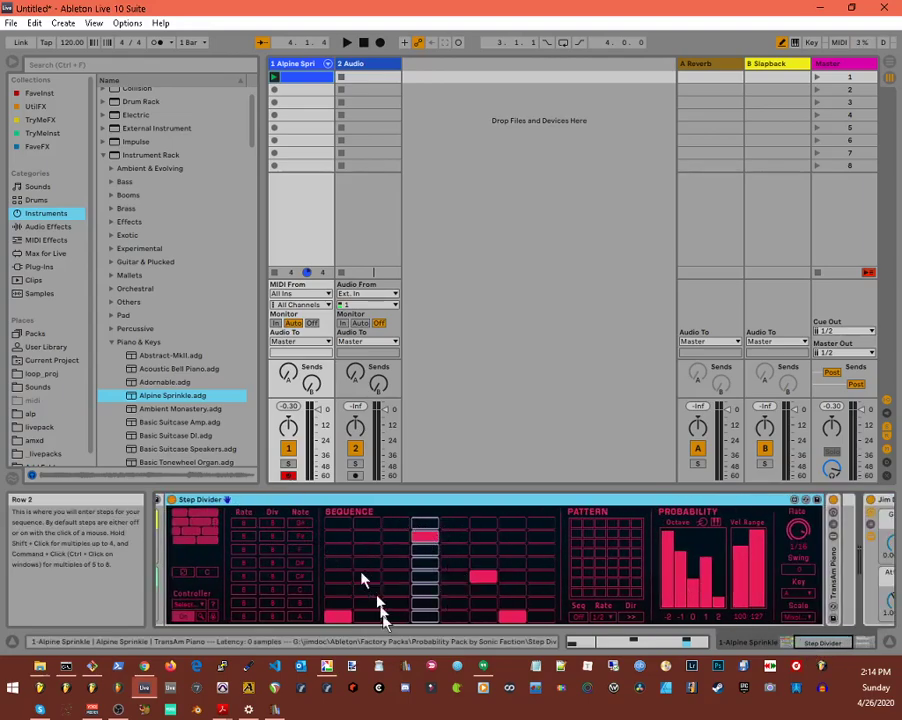
left_click_drag(818, 652, 812, 650)
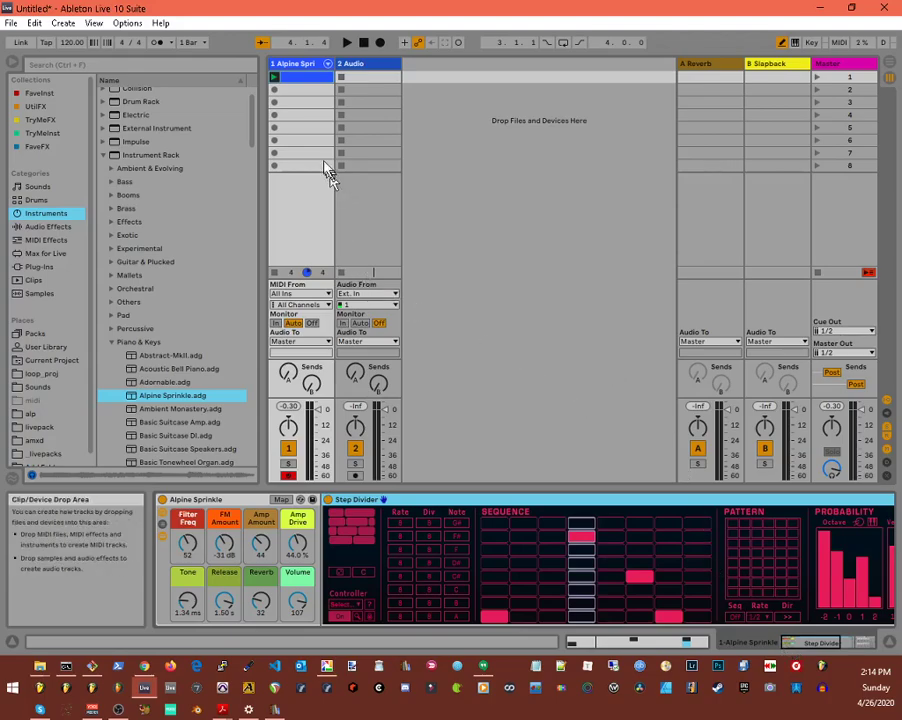
left_click(253, 128)
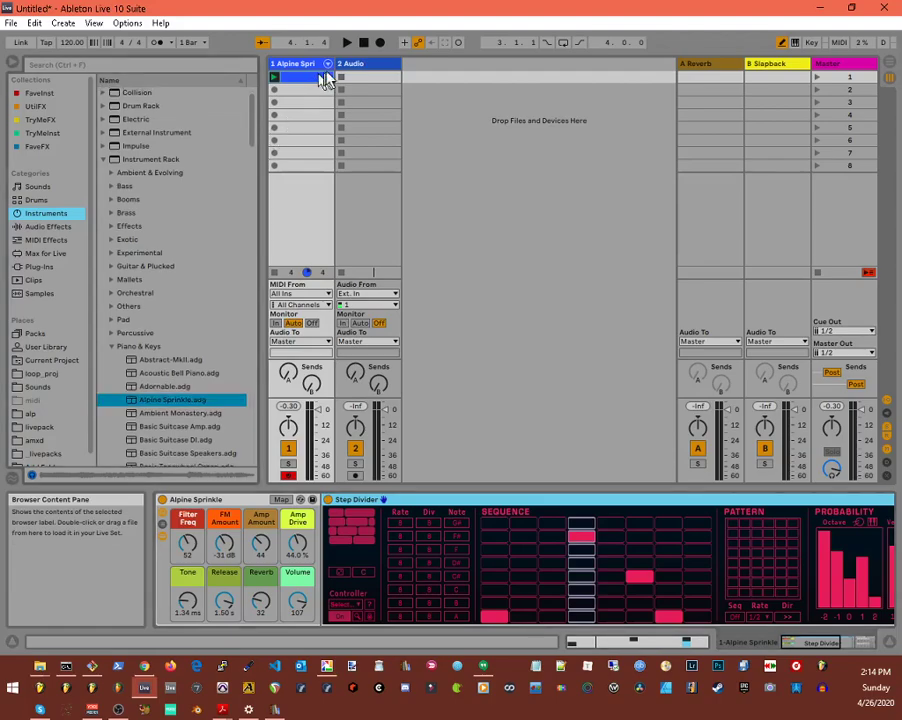
Start playback and turn off the Step Divider effect.
left_click(347, 44)
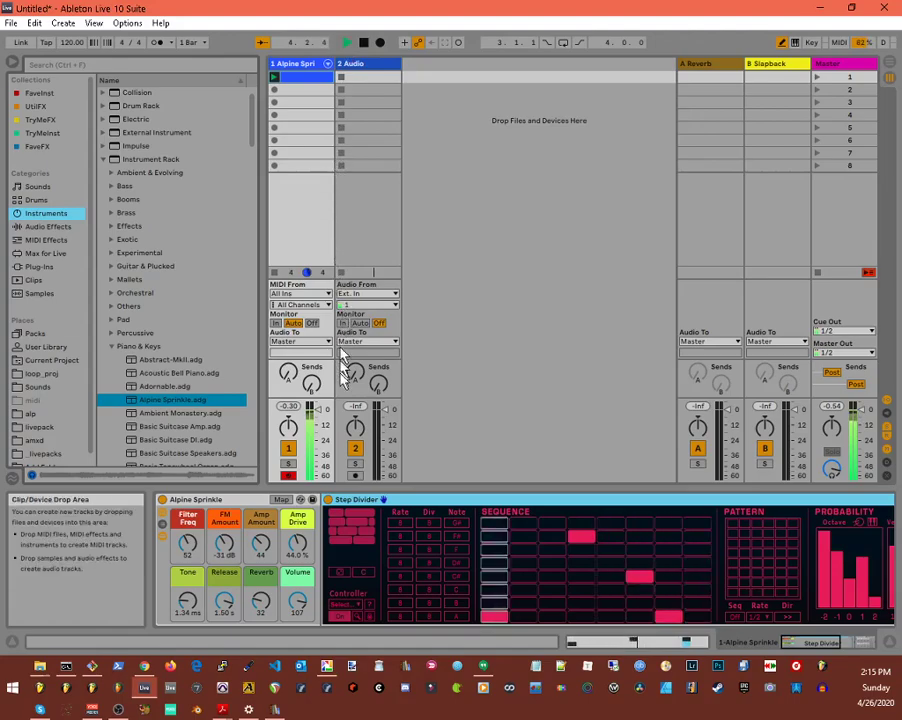
left_click(328, 500)
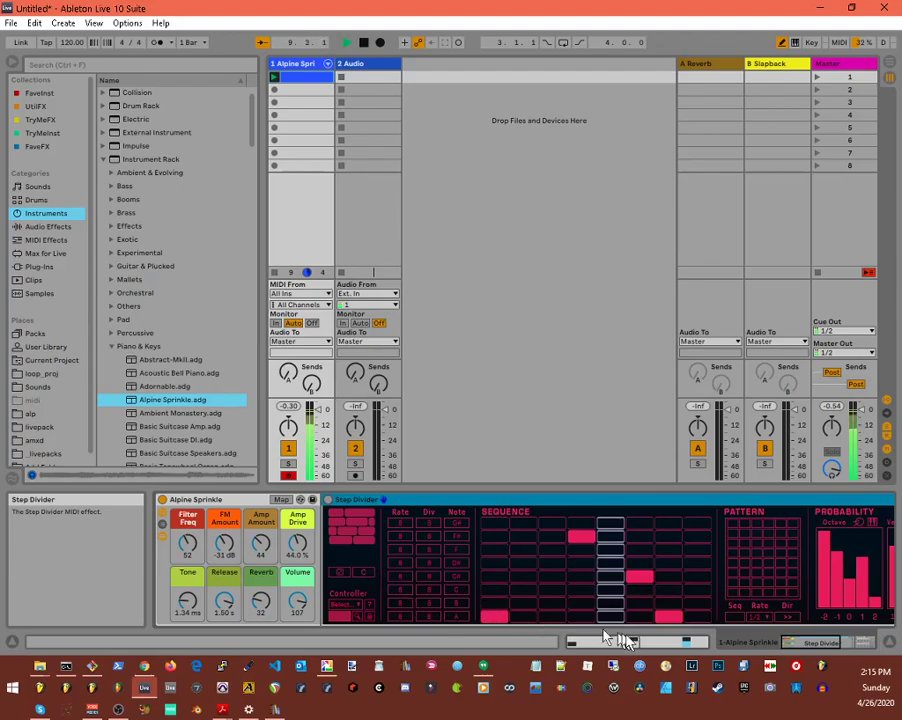
Set the Step Divider's scale to Mixolydian, its rate to 1/12 and its swing to 43.
left_click(808, 645)
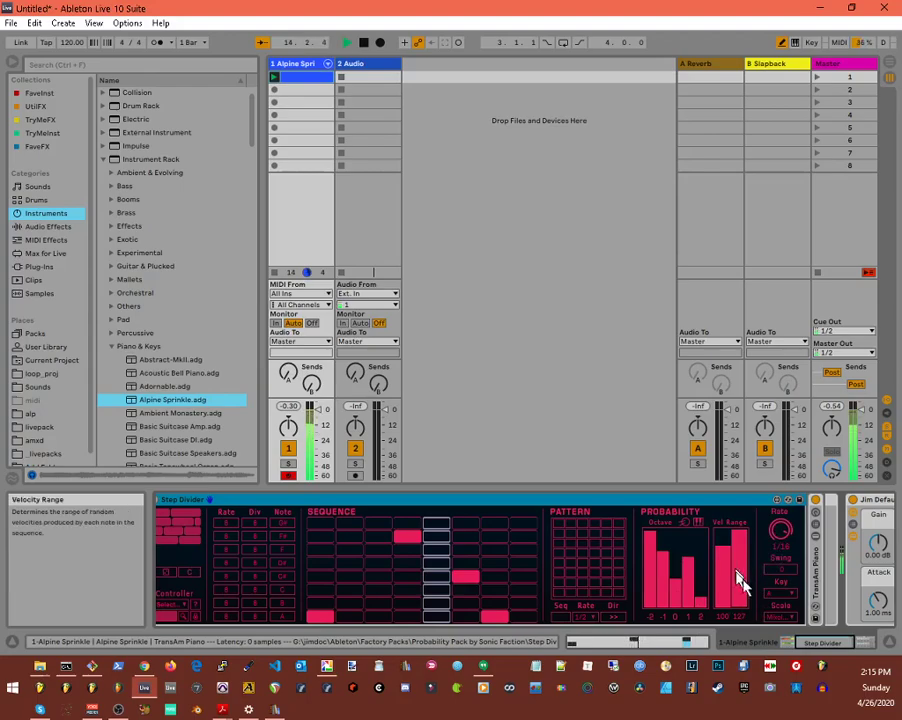
left_click_drag(823, 643, 808, 640)
left_click(772, 625)
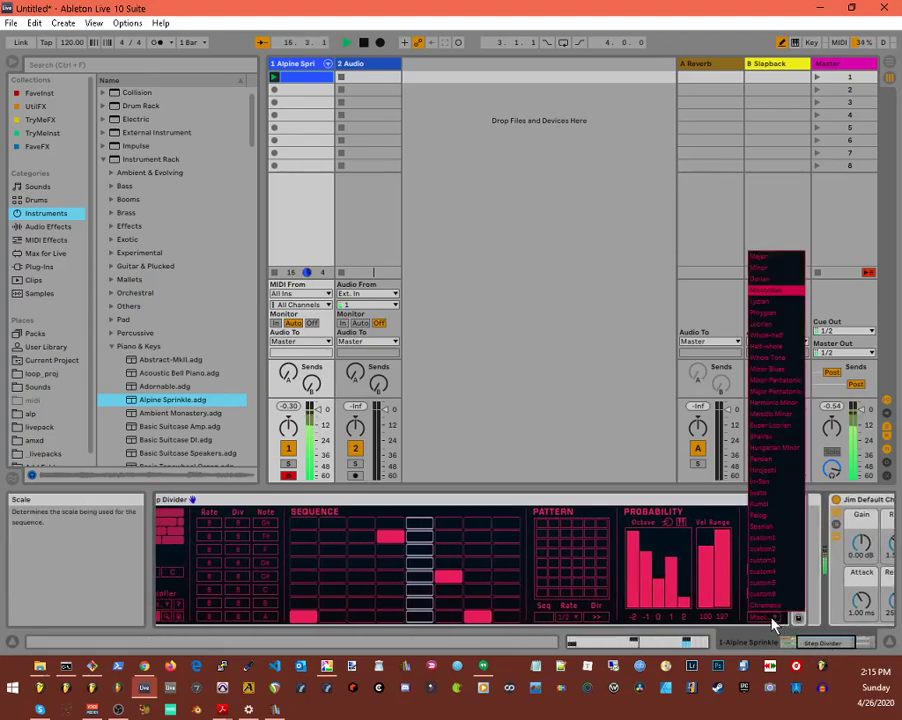
left_click(767, 298)
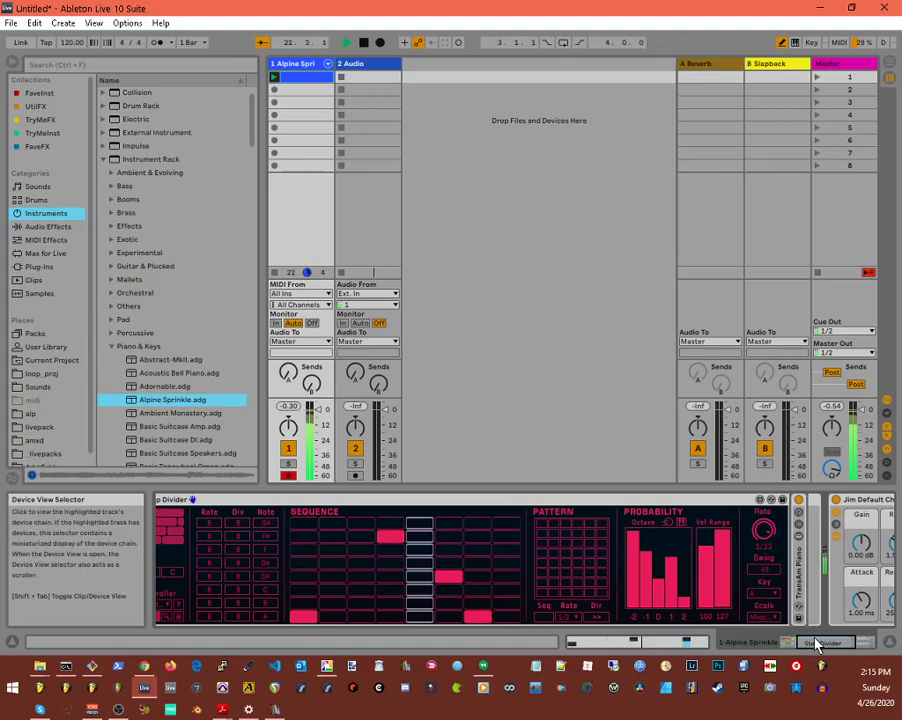
left_click_drag(815, 643, 798, 643)
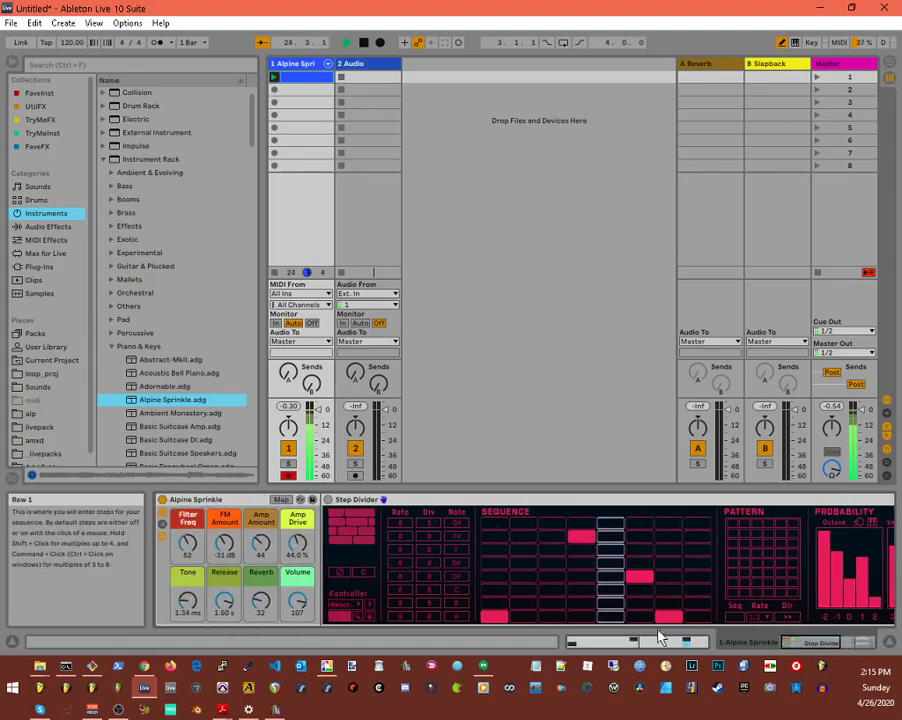
mouse_move(785, 643)
left_mouse_down()
mouse_move(820, 643)
mouse_move(797, 645)
left_mouse_up()
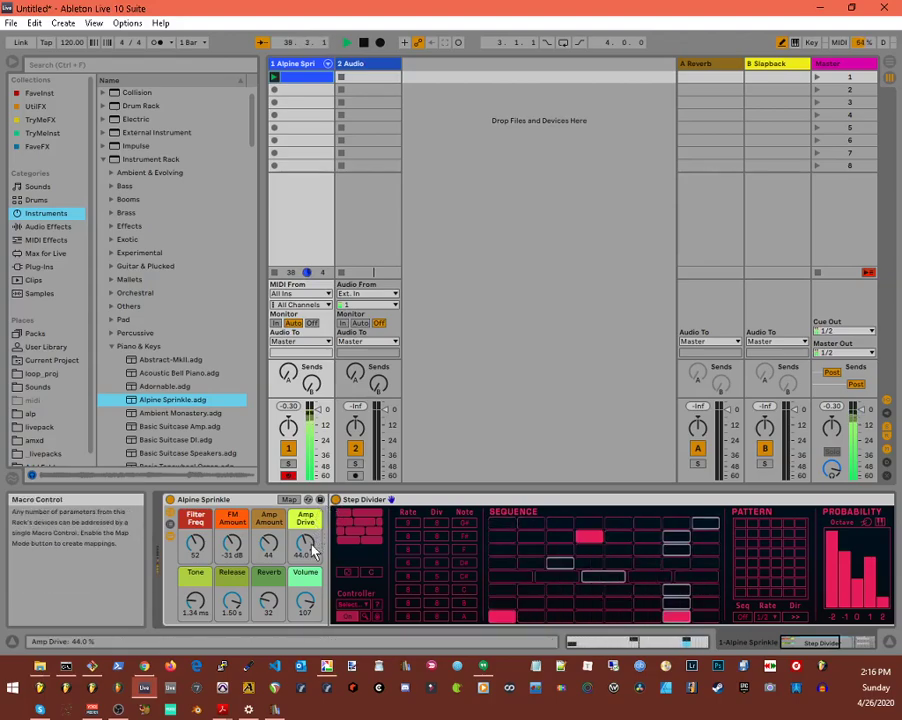
Set the Alpine Sprinkle rack's Amp Drive to 79.5 %, Amp Amount to 94, Volume to 71 and Reverb to 14.
left_click_drag(310, 550, 310, 480)
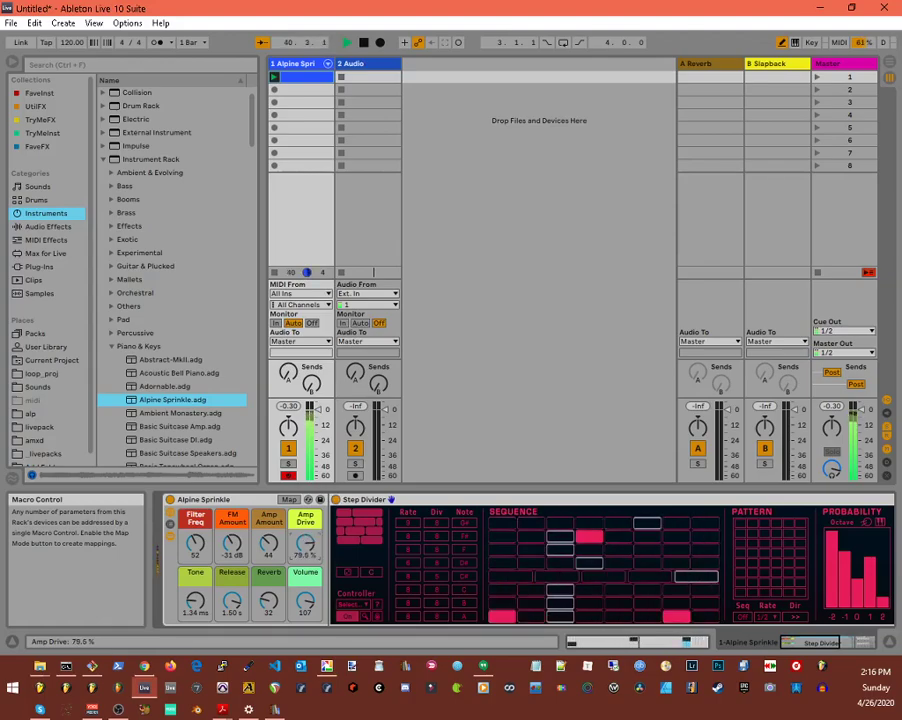
left_click_drag(272, 546, 272, 468)
left_click_drag(305, 600, 305, 636)
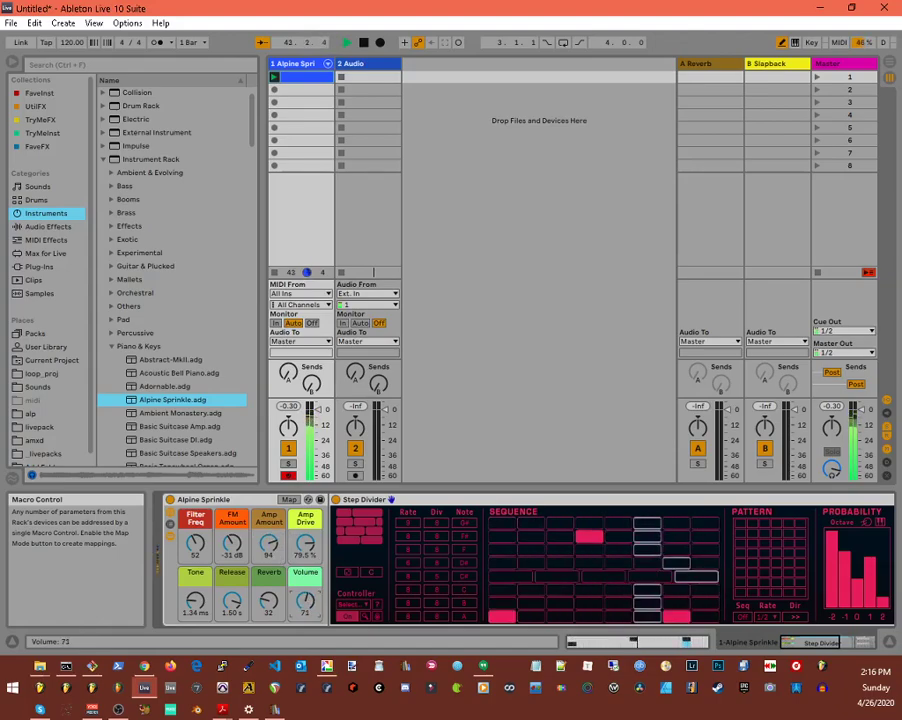
left_click_drag(268, 601, 268, 619)
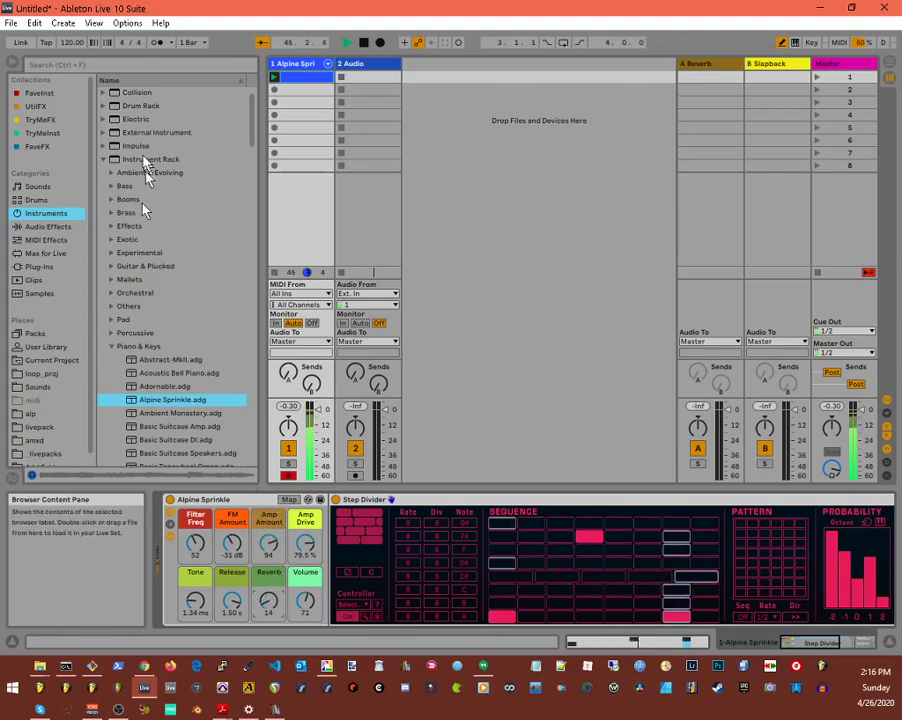
Set the tempo to 64 BPM and the Alpine Sprinkle macros Release to 8.55 ms, FM Amount to -15 dB and Tone to 7.56 ms.
left_click_drag(64, 44, 64, 100)
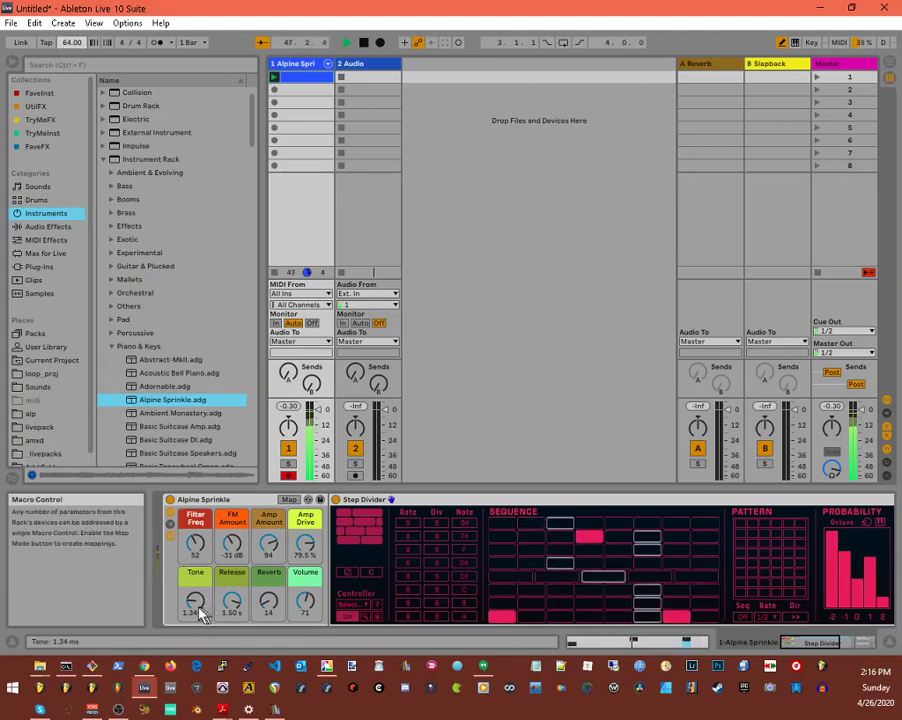
left_click_drag(232, 601, 232, 640)
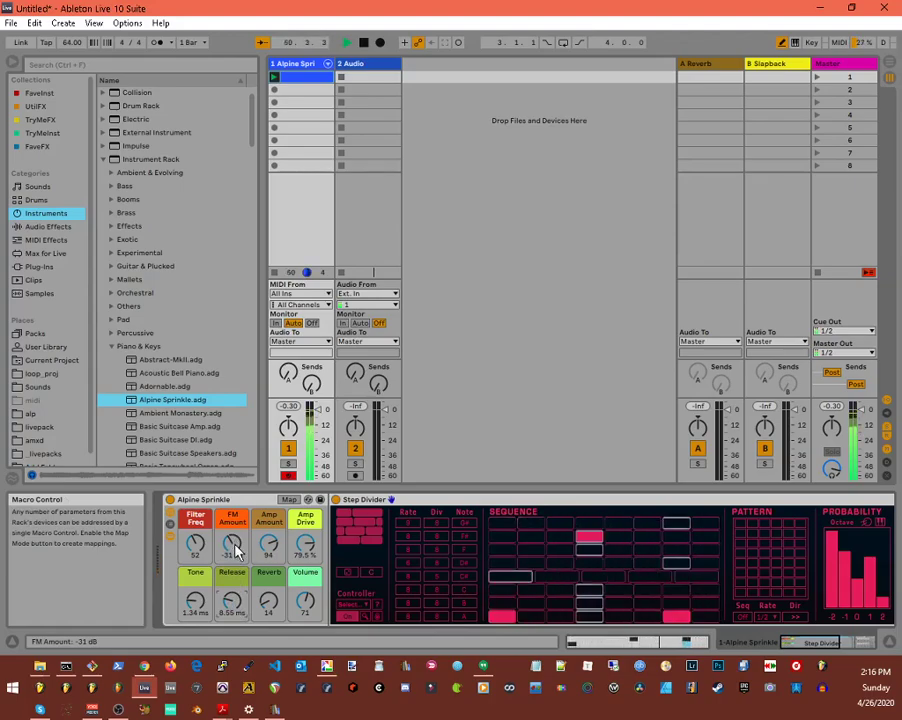
mouse_move(236, 551)
left_mouse_down()
mouse_move(236, 515)
mouse_move(232, 537)
left_mouse_up()
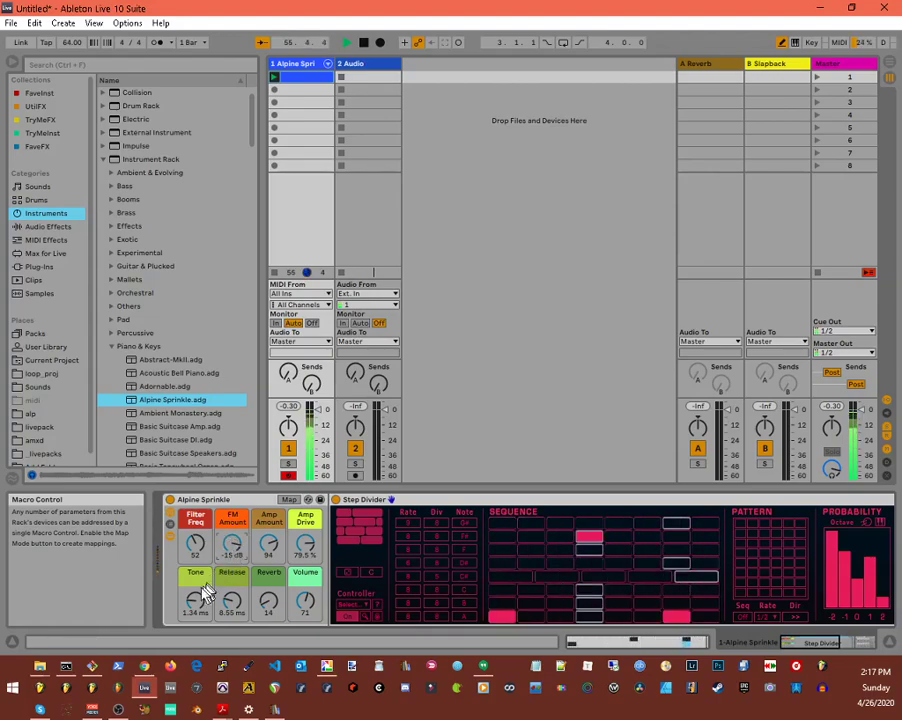
mouse_move(195, 601)
left_mouse_down()
mouse_move(195, 537)
mouse_move(195, 580)
left_mouse_up()
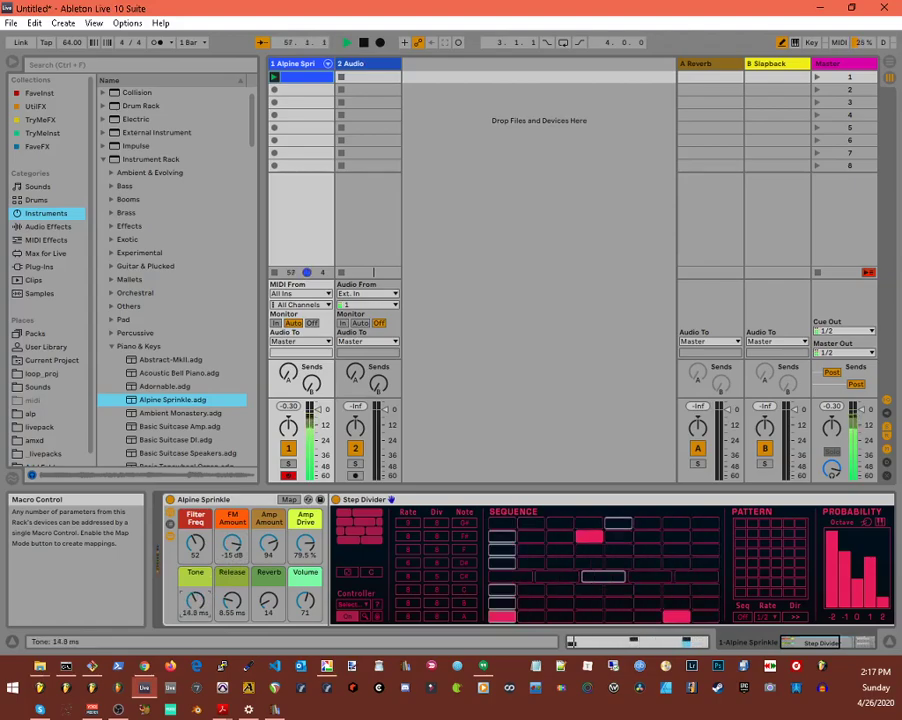
left_click_drag(198, 607, 198, 603)
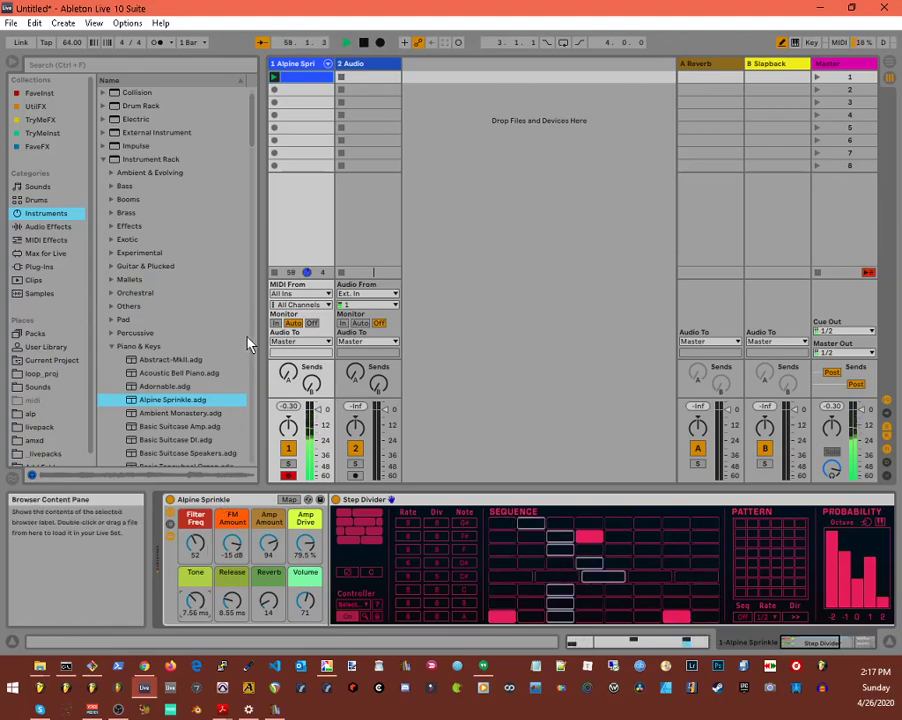
Insert a MIDI track after the audio track and remove its default audio effect chain.
right_click(411, 108)
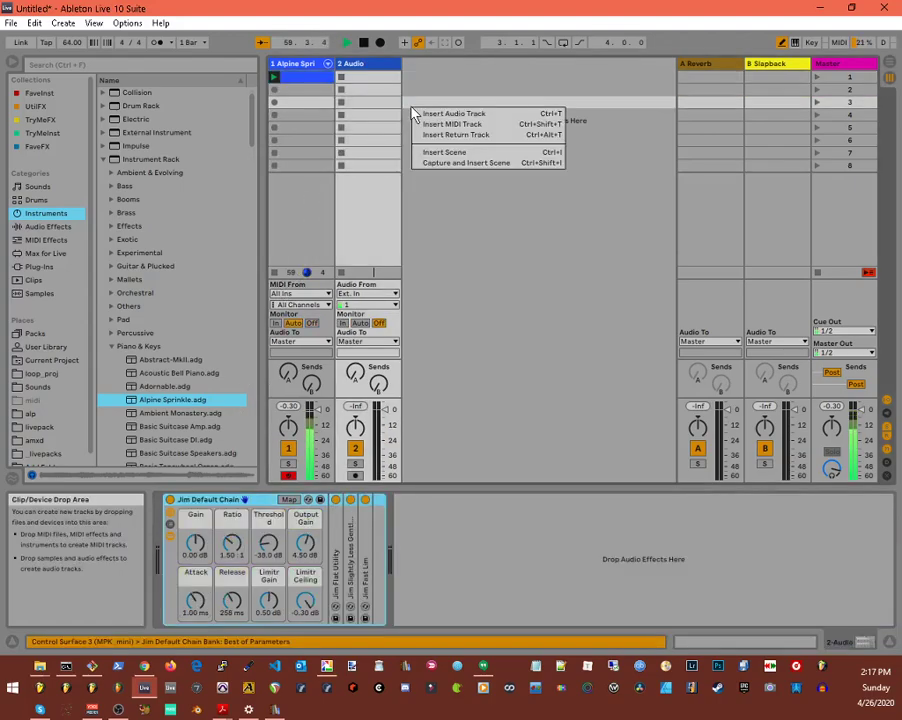
key("Escape")
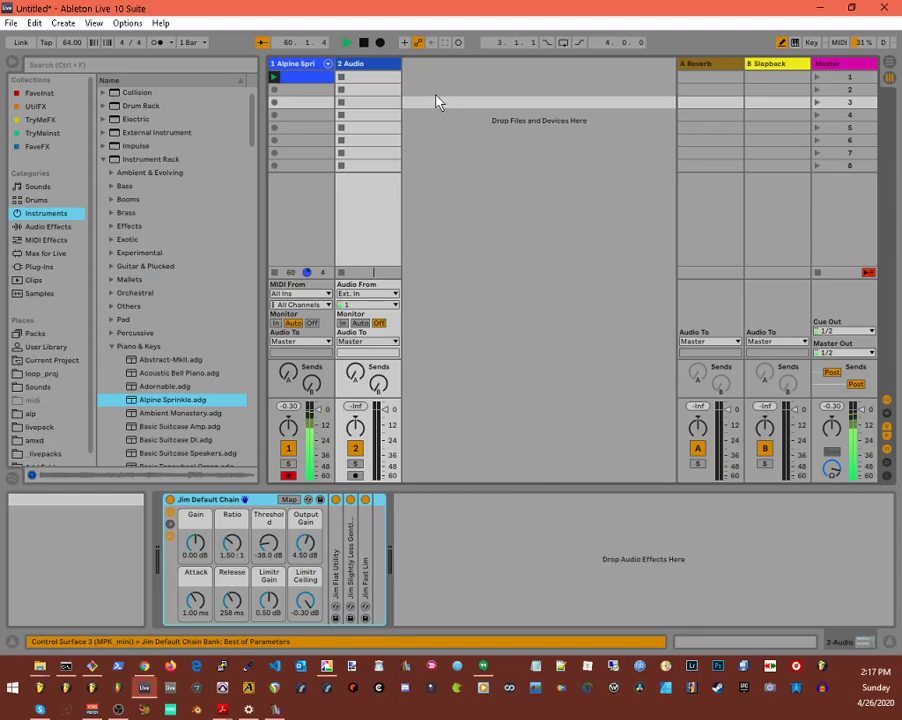
key("ctrl+shift+t")
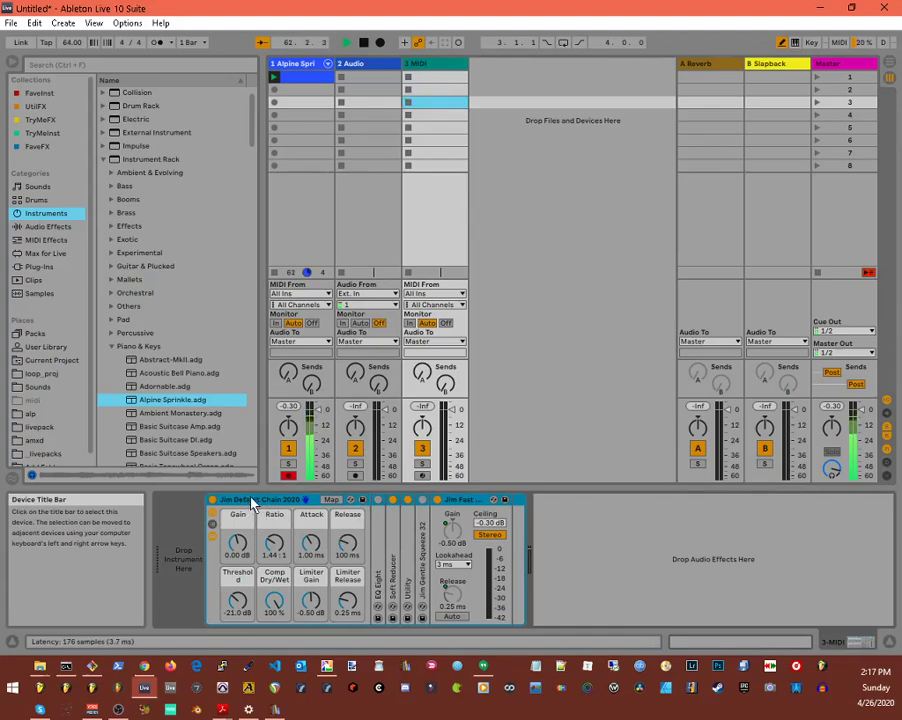
key("Delete")
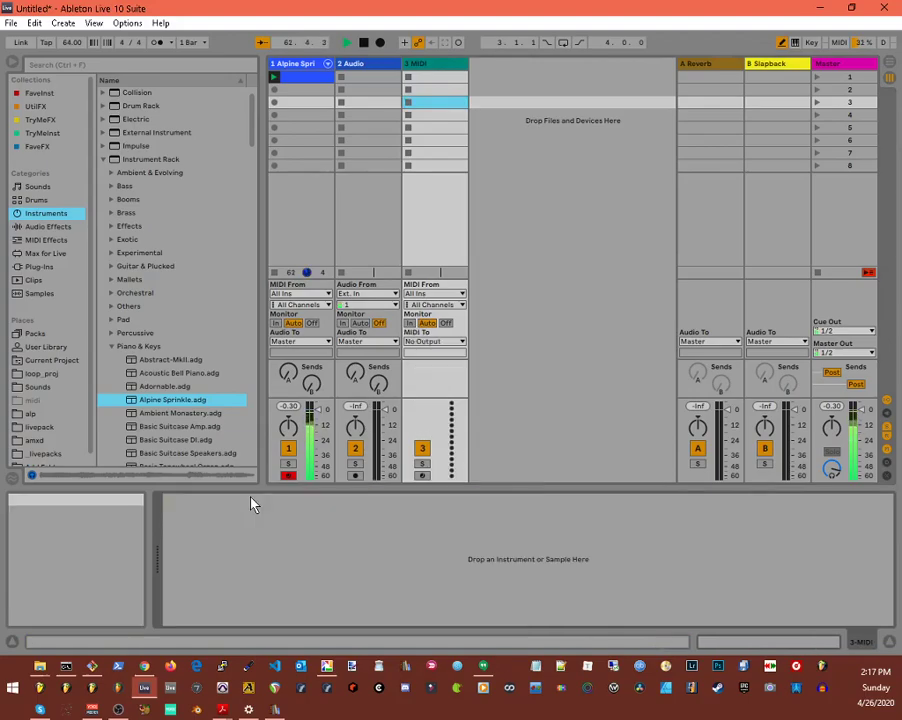
Route the new MIDI track's output to the 1-Alpine Sprinkle track.
left_click(432, 342)
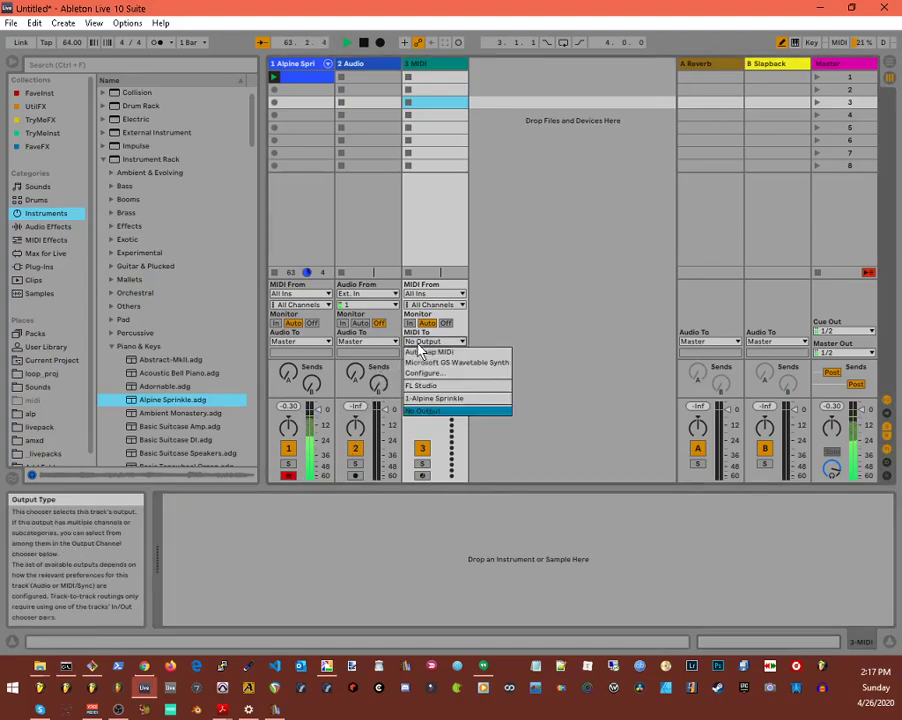
left_click(422, 400)
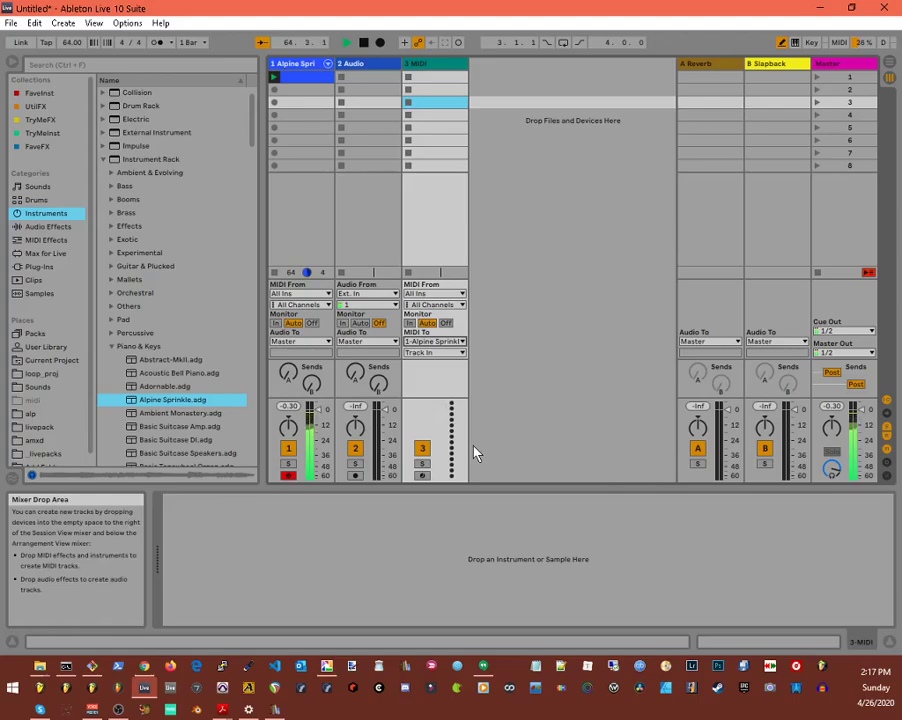
Copy the Alpine Sprinkle track's clip into the first clip slot of the new MIDI track.
left_click(304, 68)
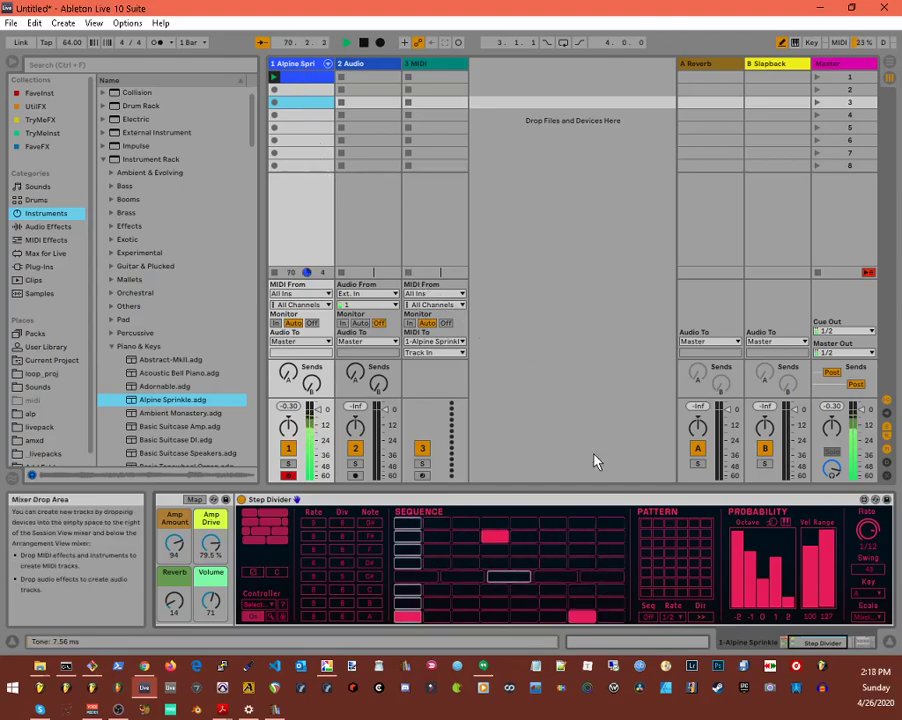
left_click(418, 66)
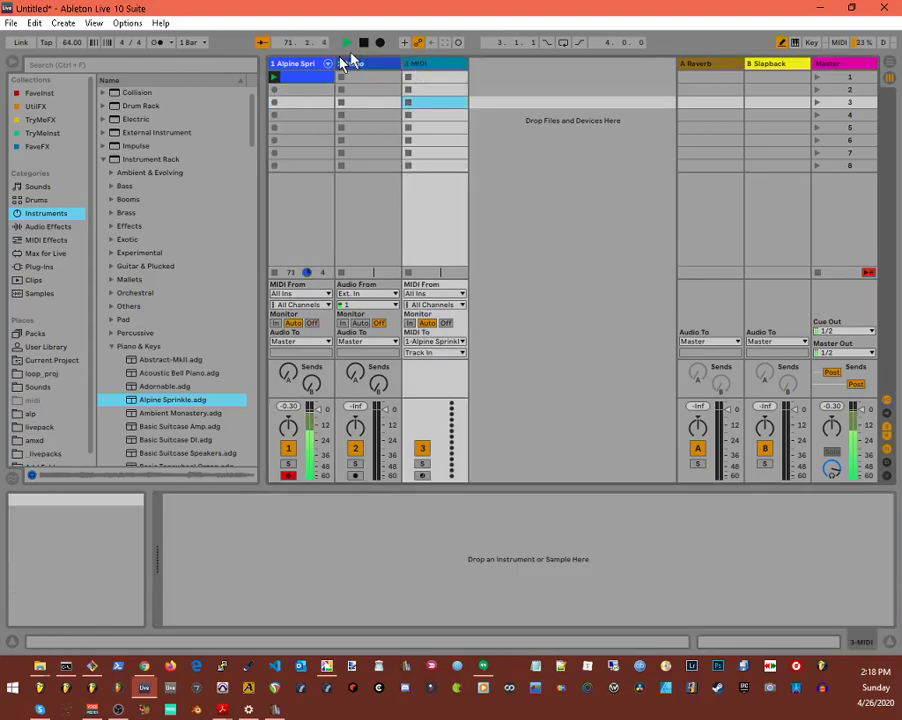
right_click(306, 78)
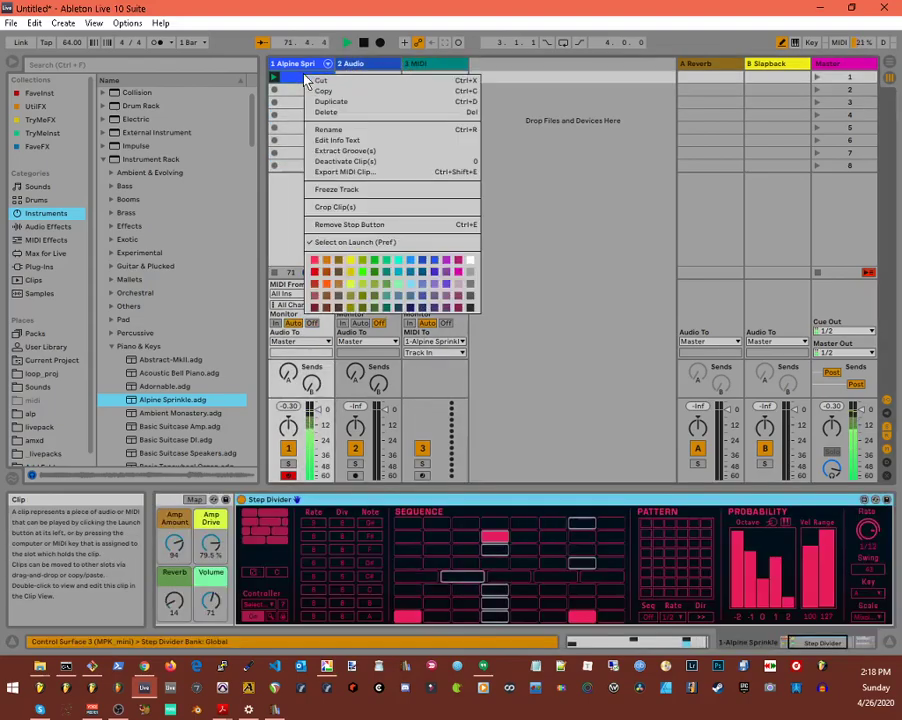
left_click(322, 91)
right_click(428, 80)
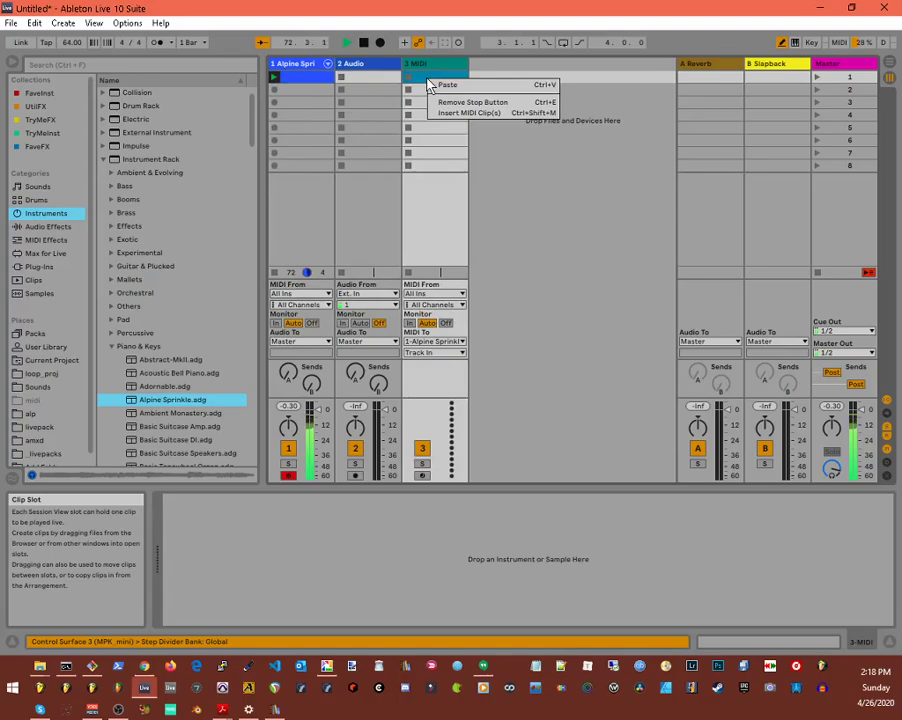
left_click(446, 85)
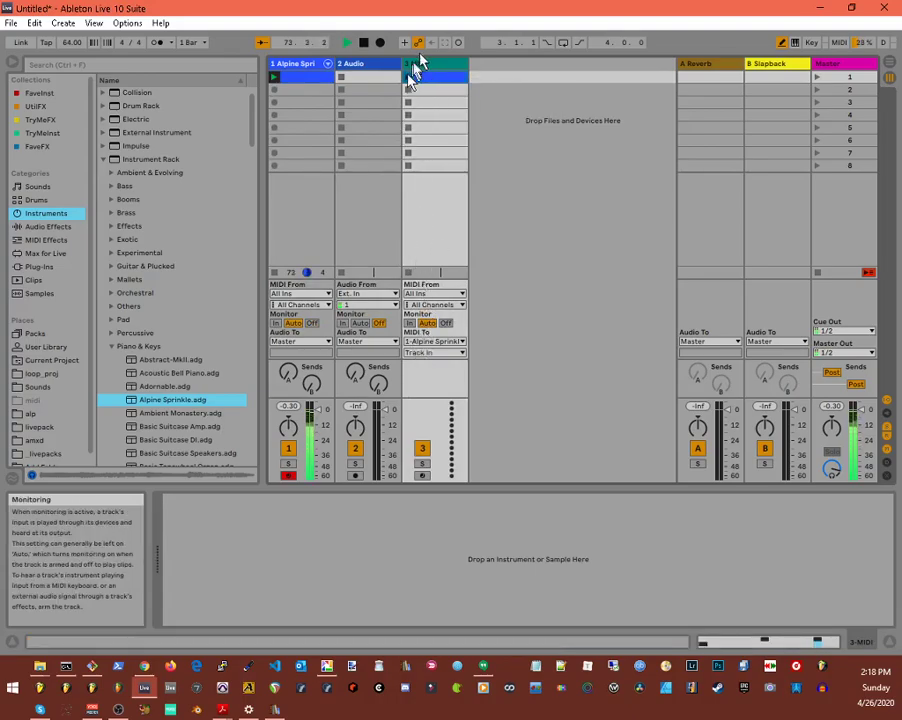
Duplicate the routed MIDI track twice, including its clip.
right_click(432, 64)
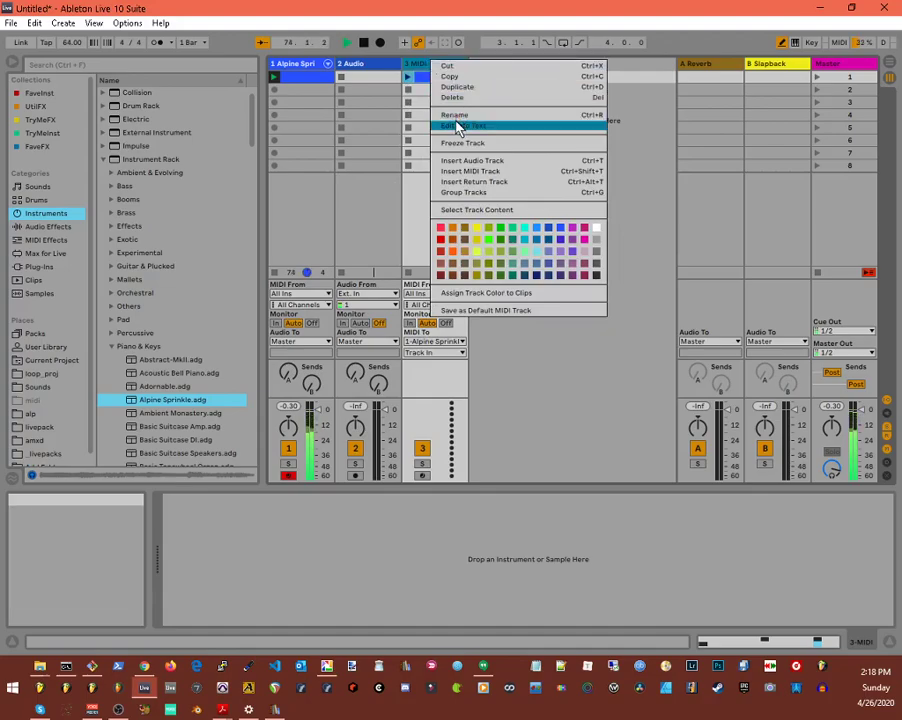
left_click(456, 88)
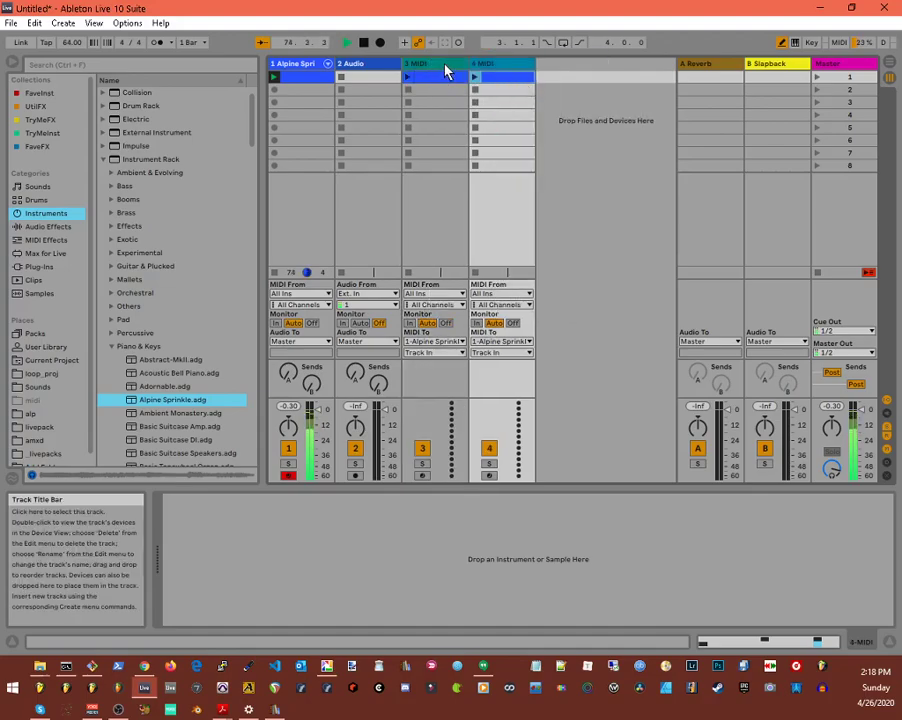
right_click(445, 65)
left_click(474, 91)
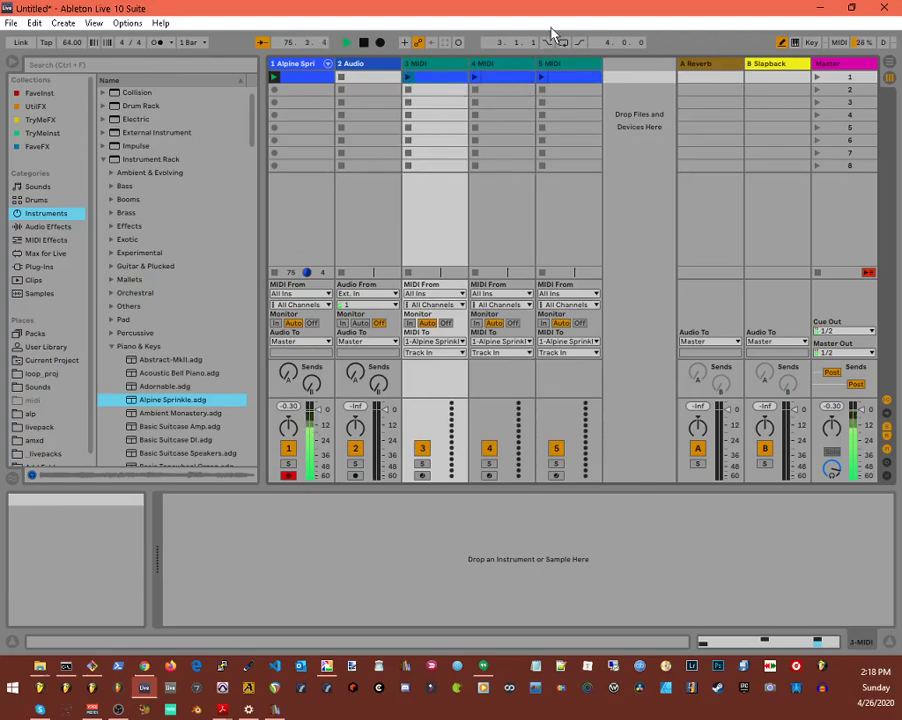
Paste the copied clip into the second clip slot of the 3 MIDI track.
left_click(433, 90)
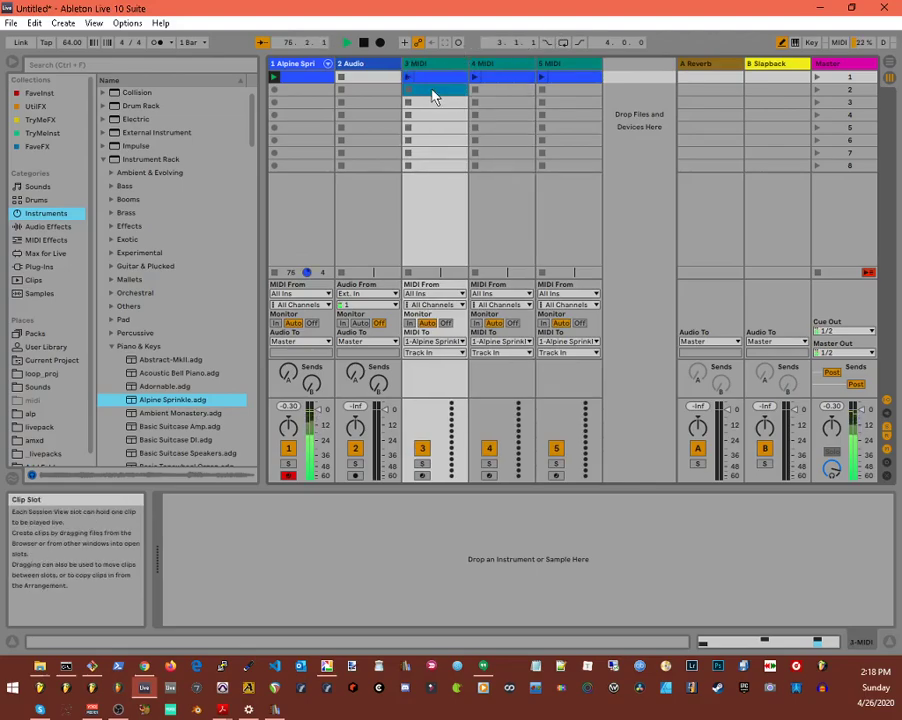
key("ctrl+v")
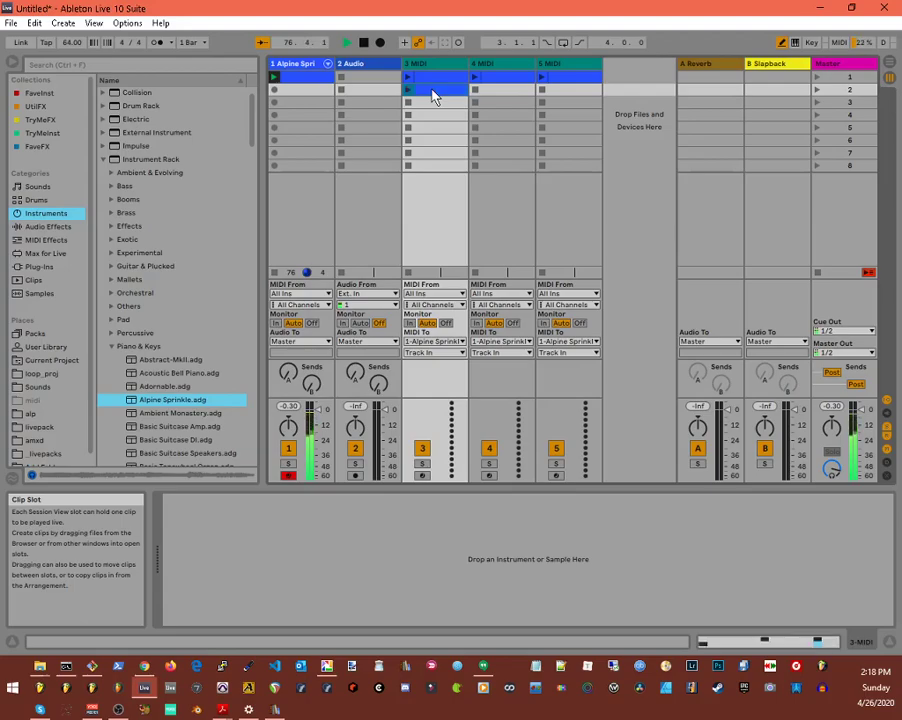
Paste the copied clip into the remaining second and third clip slots of the 3, 4 and 5 MIDI tracks.
key("Down")
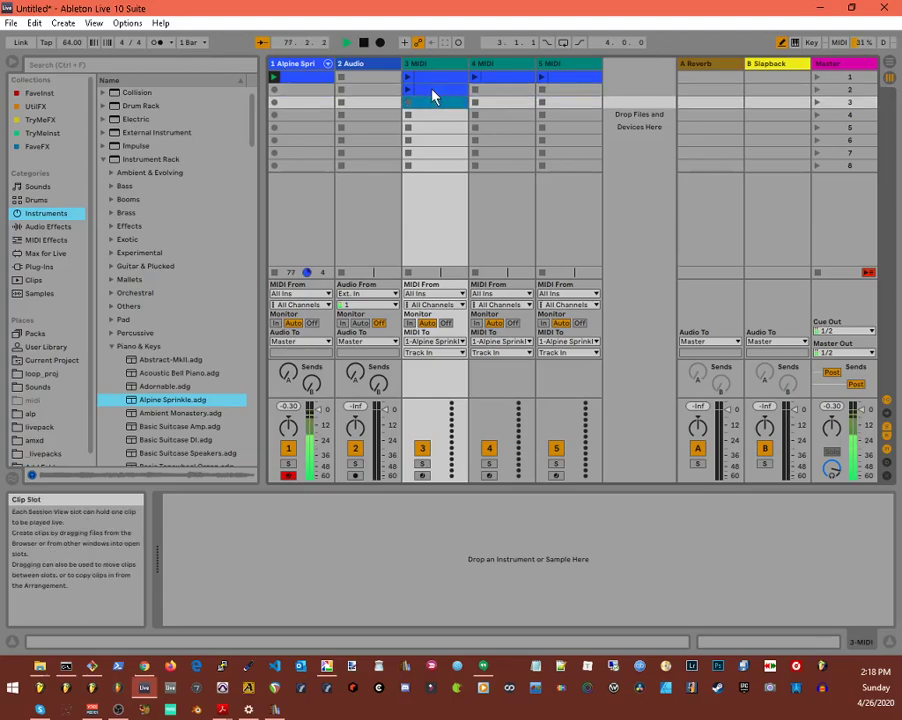
key("ctrl+v")
key("Right")
key("Up")
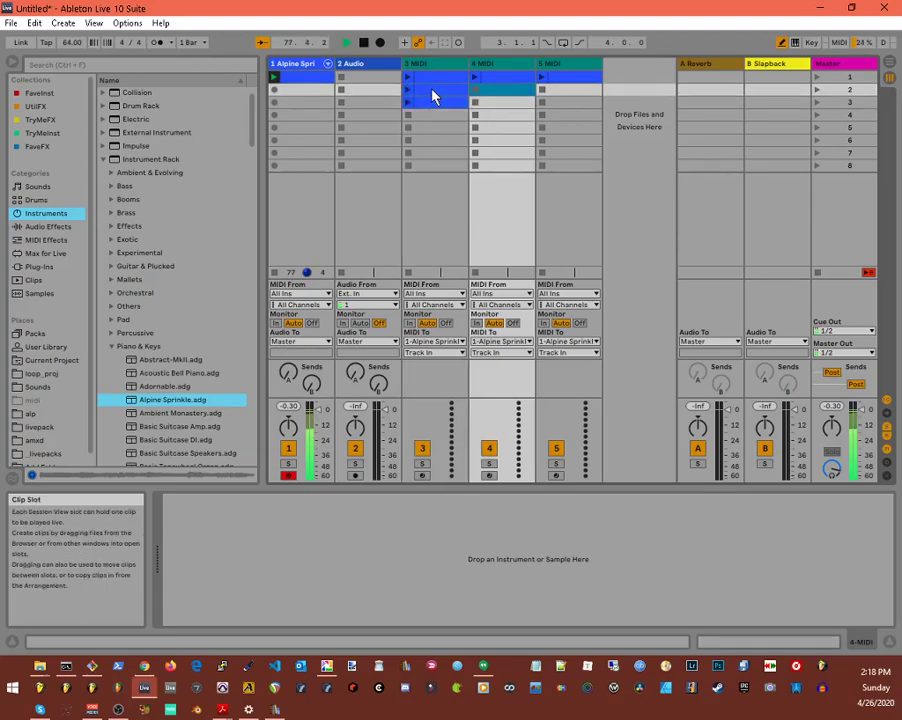
key("ctrl+v")
key("Down")
key("ctrl+v")
key("Right")
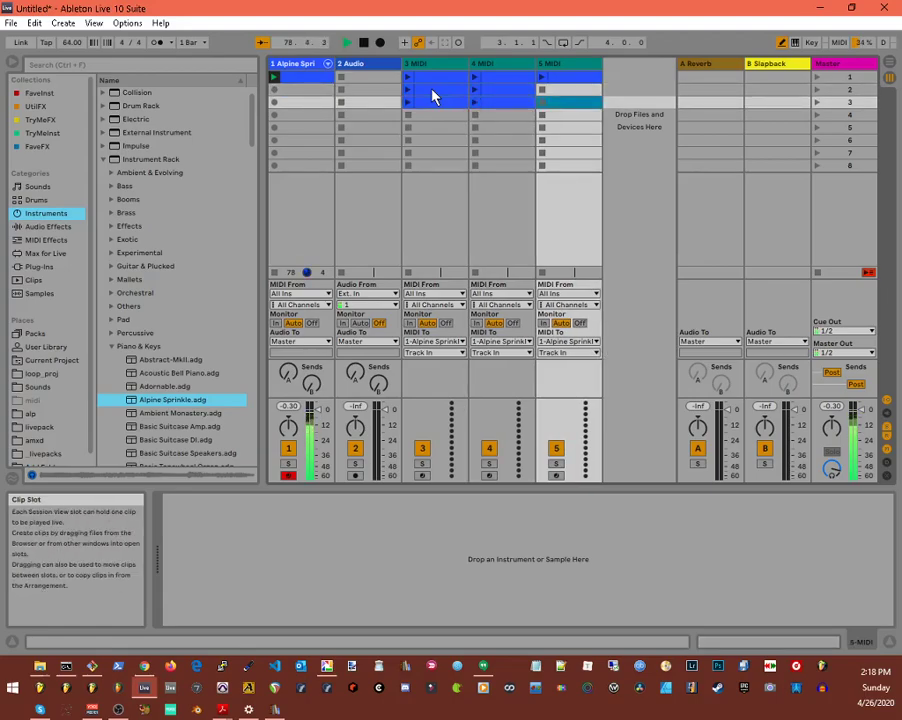
key("ctrl+v")
key("Up")
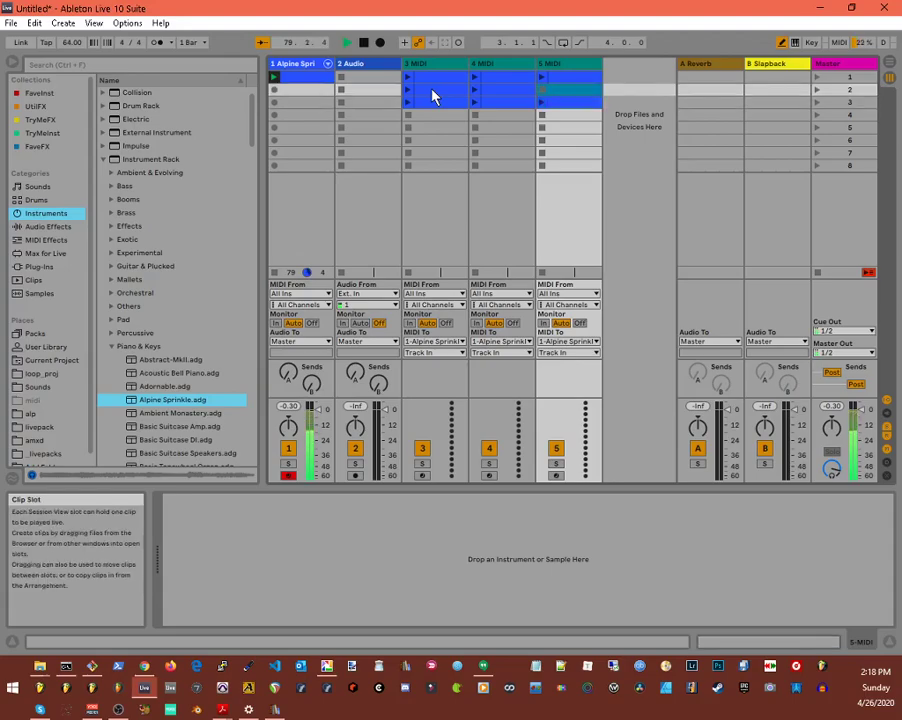
Select all three clips of the 3 MIDI track and show their launch settings.
left_click(436, 78)
left_click(435, 78)
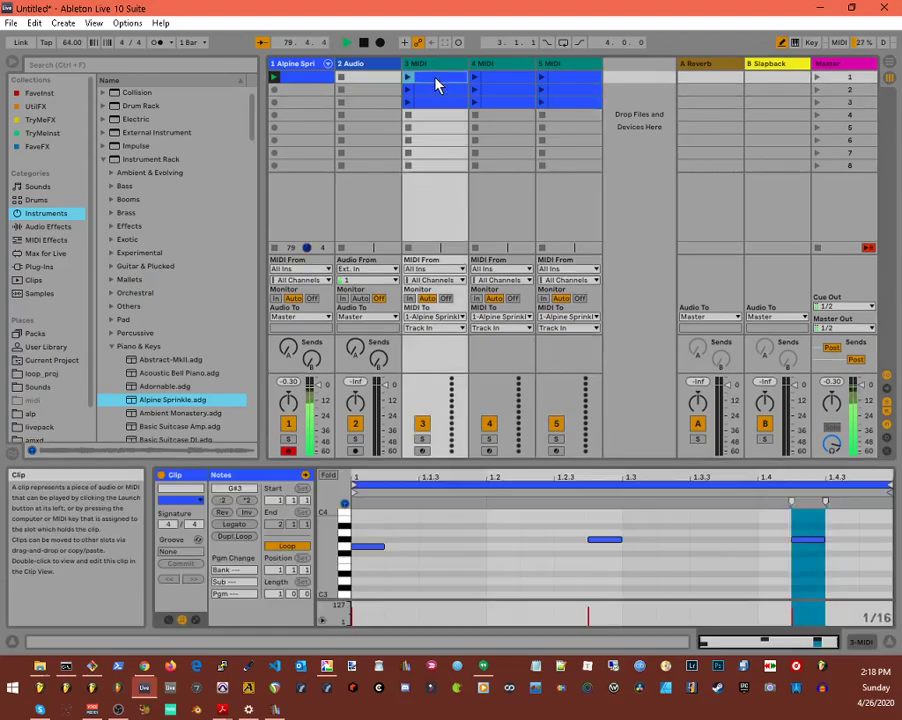
left_click(447, 104, "shift")
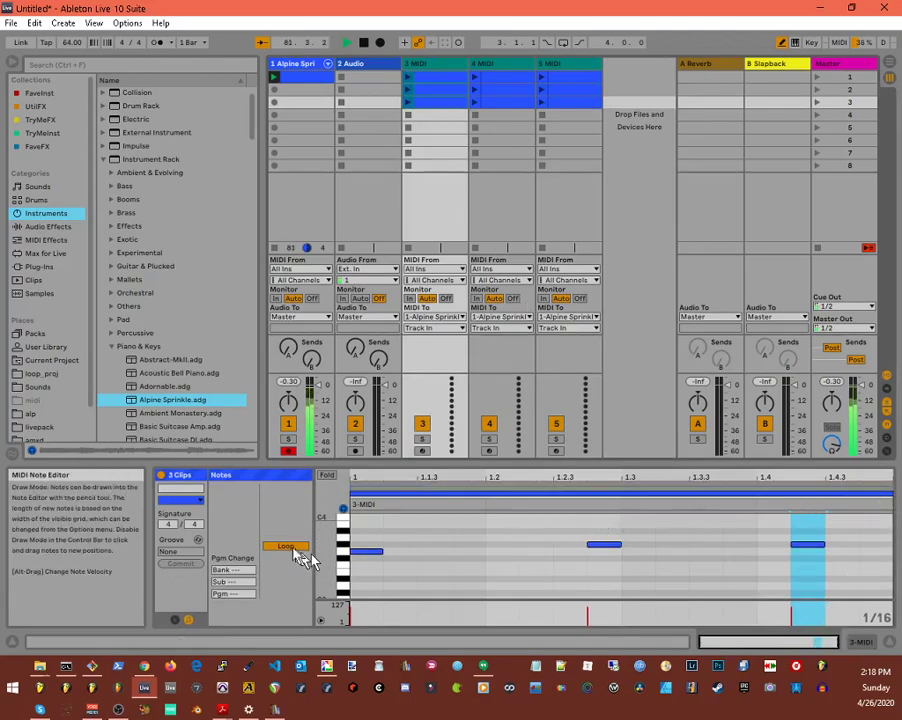
left_click(176, 621)
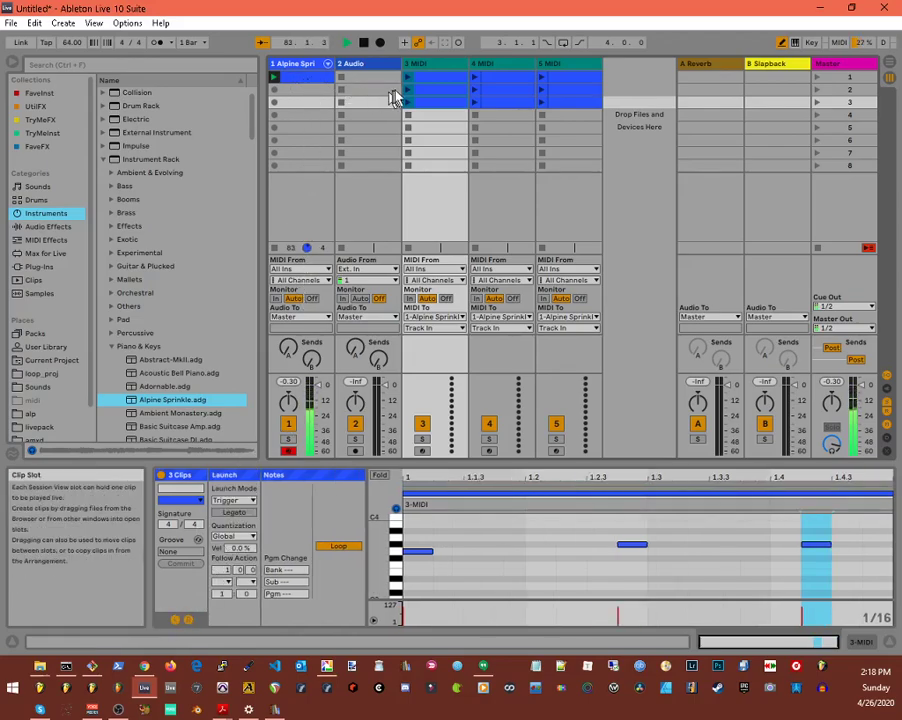
Remove the middle G#3 note from the second clip of the 3 MIDI track.
left_click(430, 86)
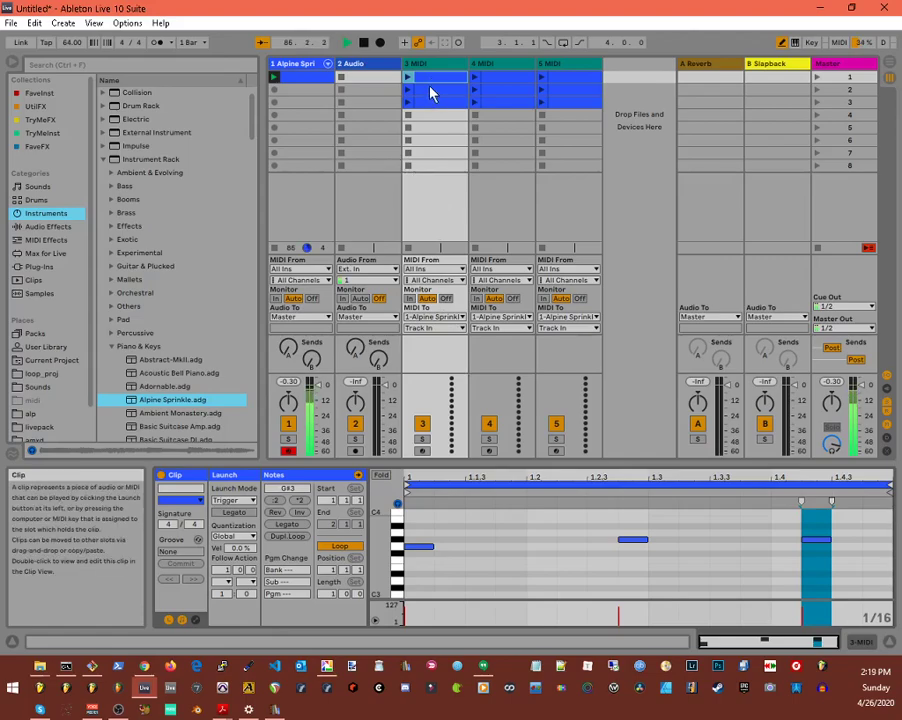
left_click(489, 88)
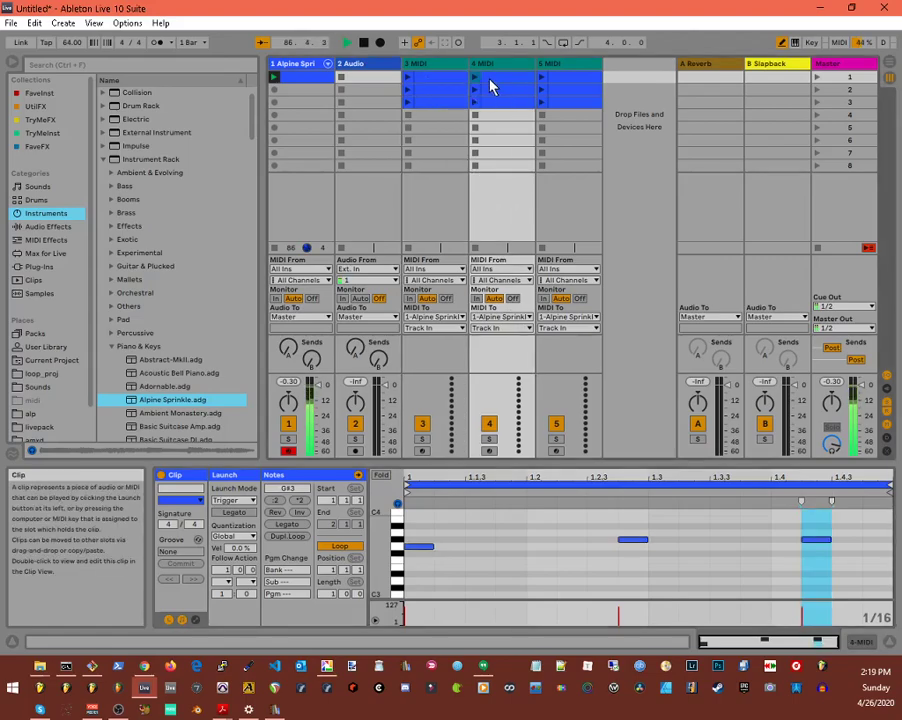
left_click(429, 94)
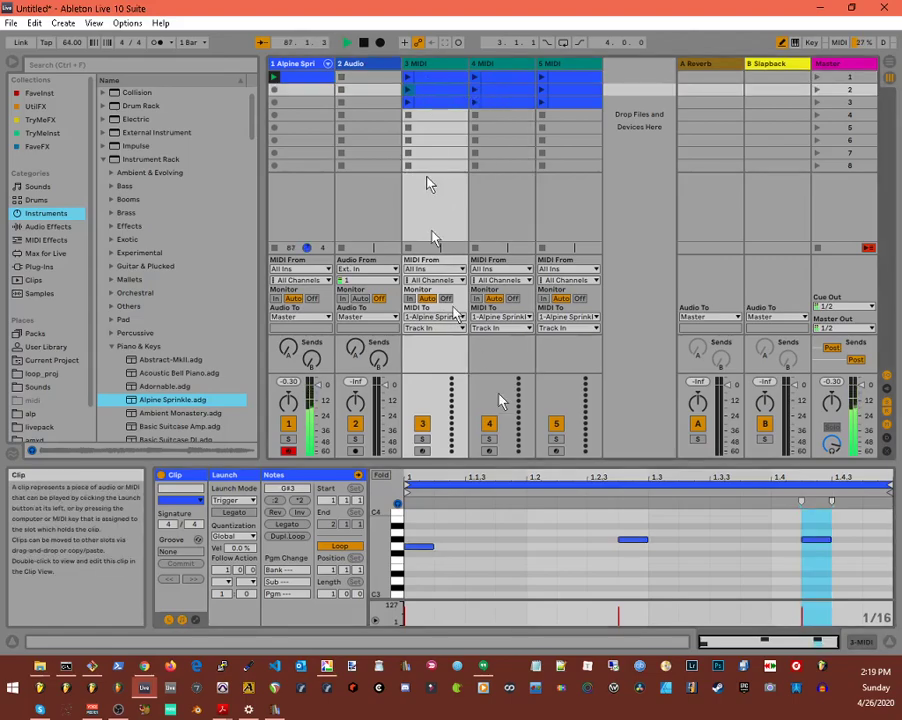
left_click(632, 541)
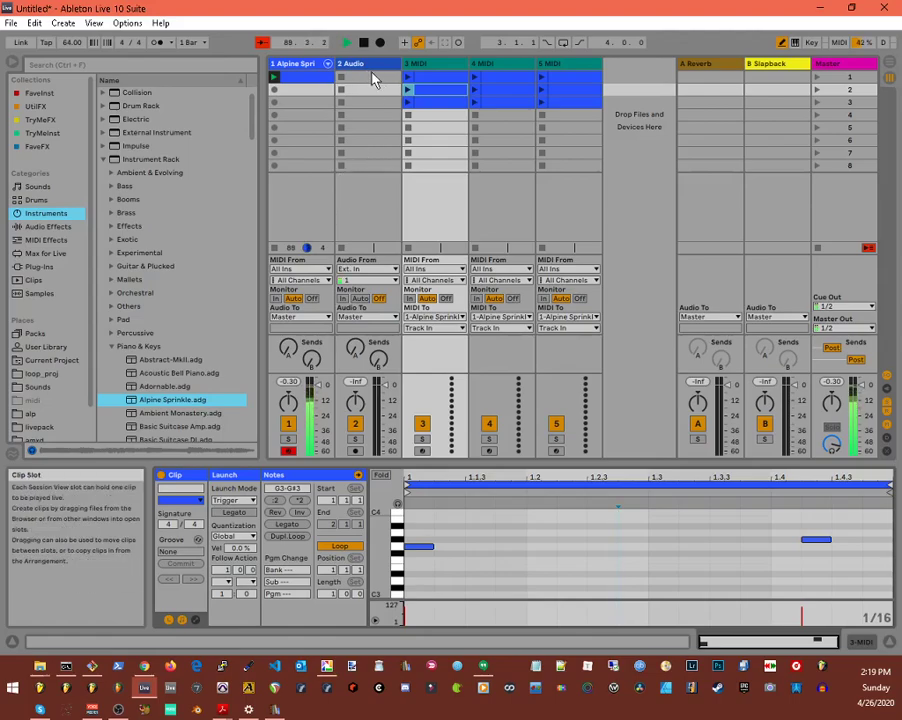
Arm only the 2 Audio track, set its input to Resampling and start recording in its first clip slot.
left_click(357, 454)
left_click(285, 451)
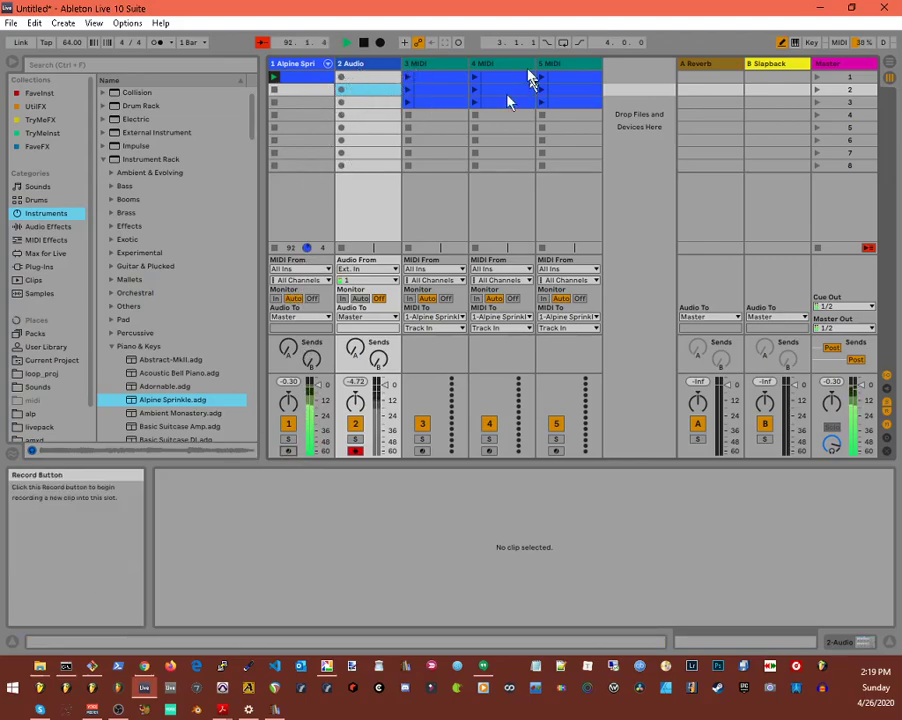
left_click(362, 269)
left_click(358, 357)
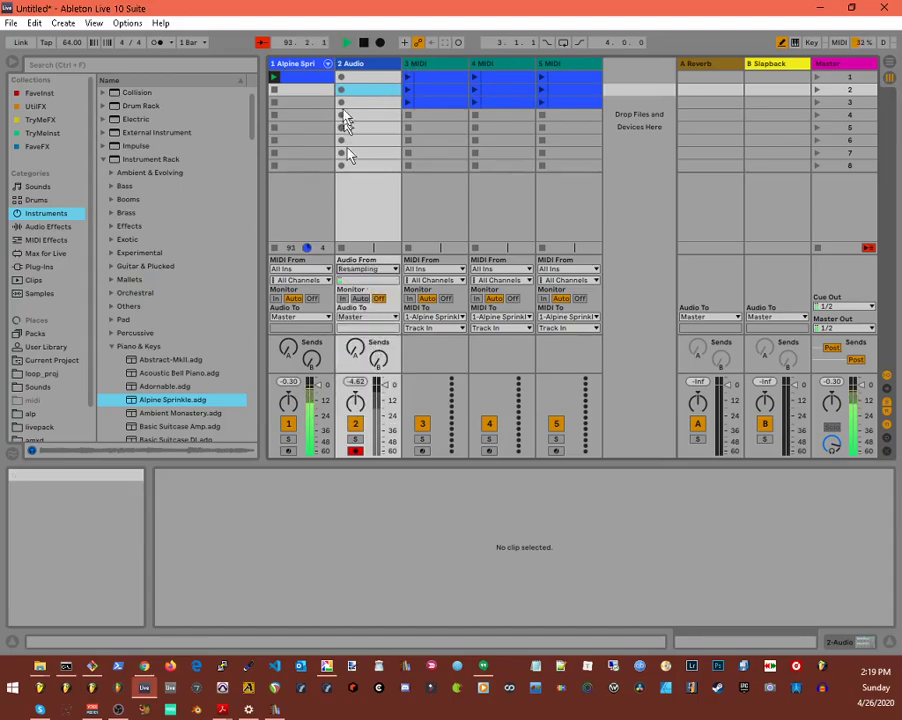
left_click(340, 78)
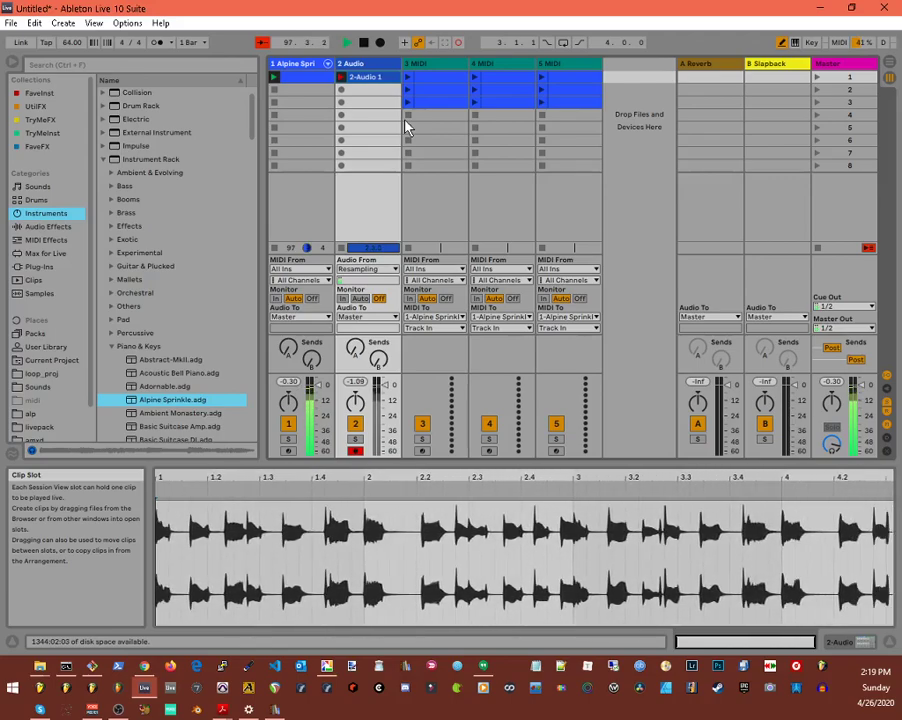
In the 3 MIDI track's second clip, add A#3 at 1.2.3; in the third, replace the last two notes with D3 at 1.3.1 and G#3 at 1.4.3.
left_click(425, 89)
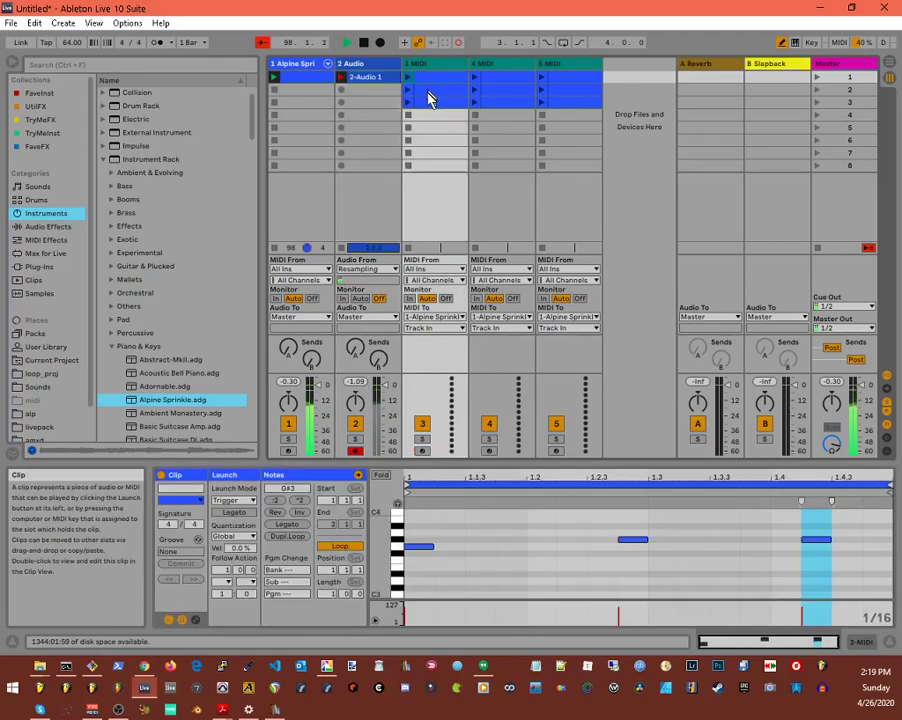
left_click(613, 527)
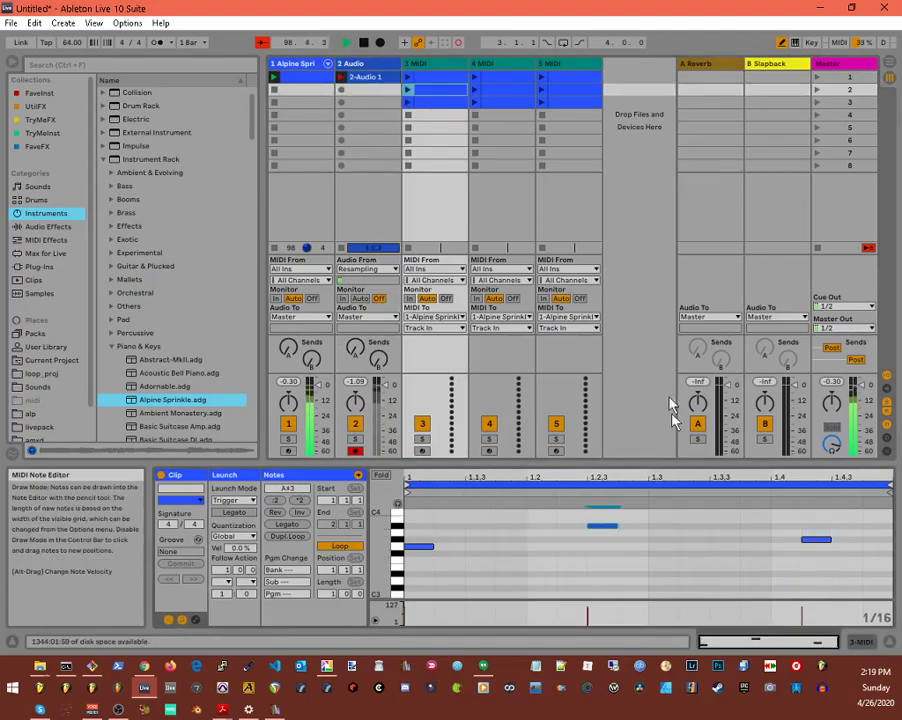
left_click(446, 104)
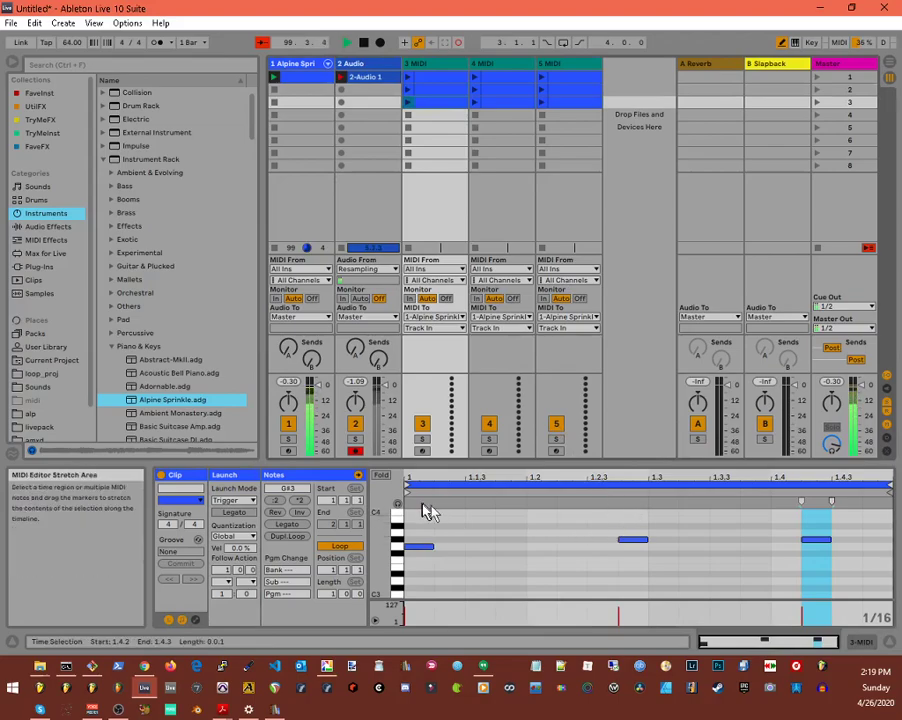
left_click(621, 539)
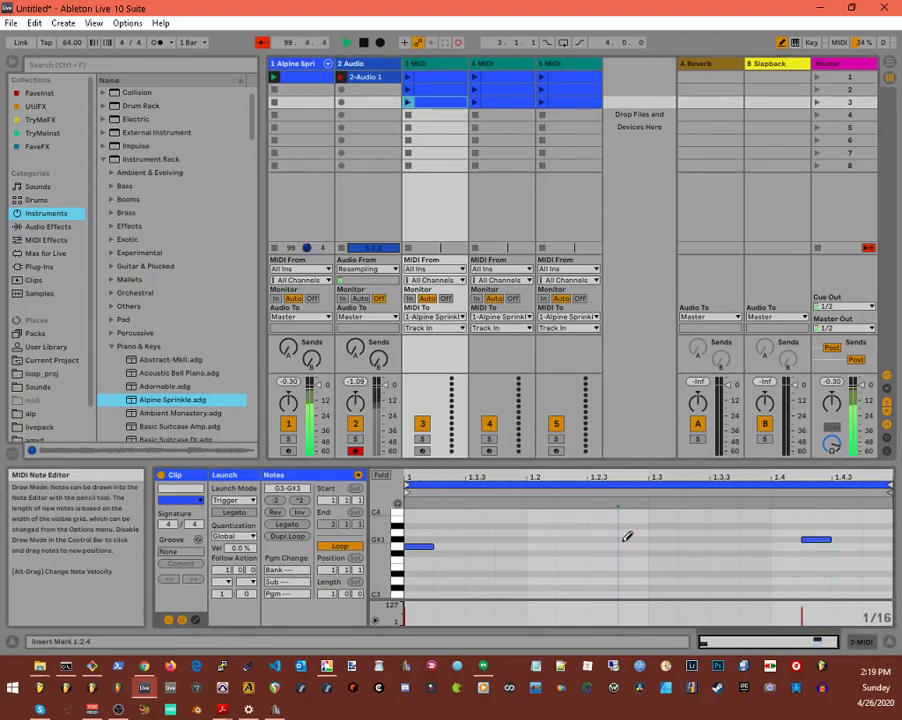
left_click(656, 580)
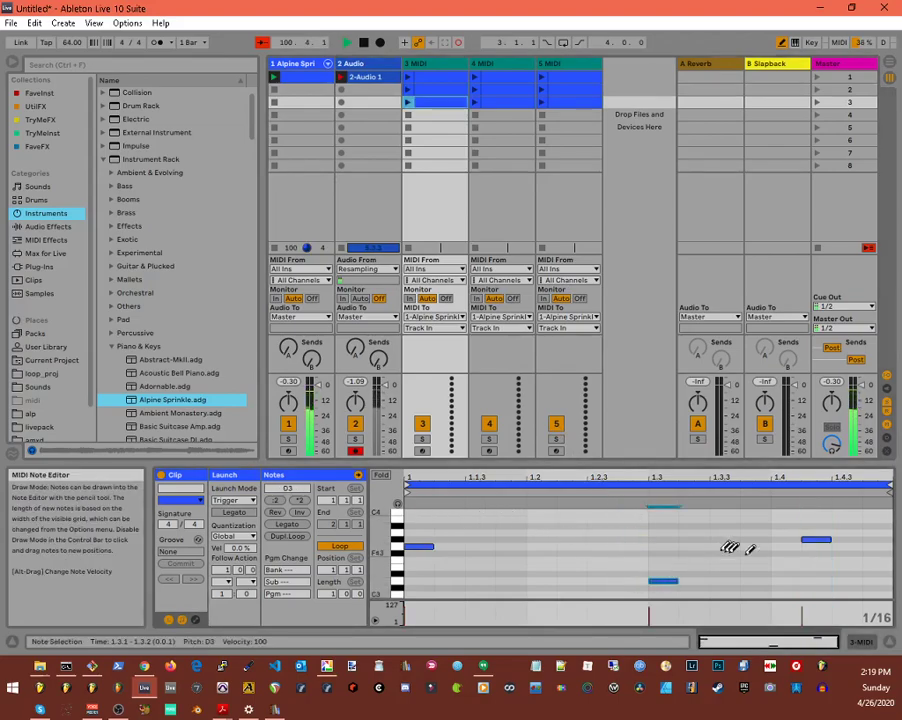
left_click(838, 539)
left_click(823, 539)
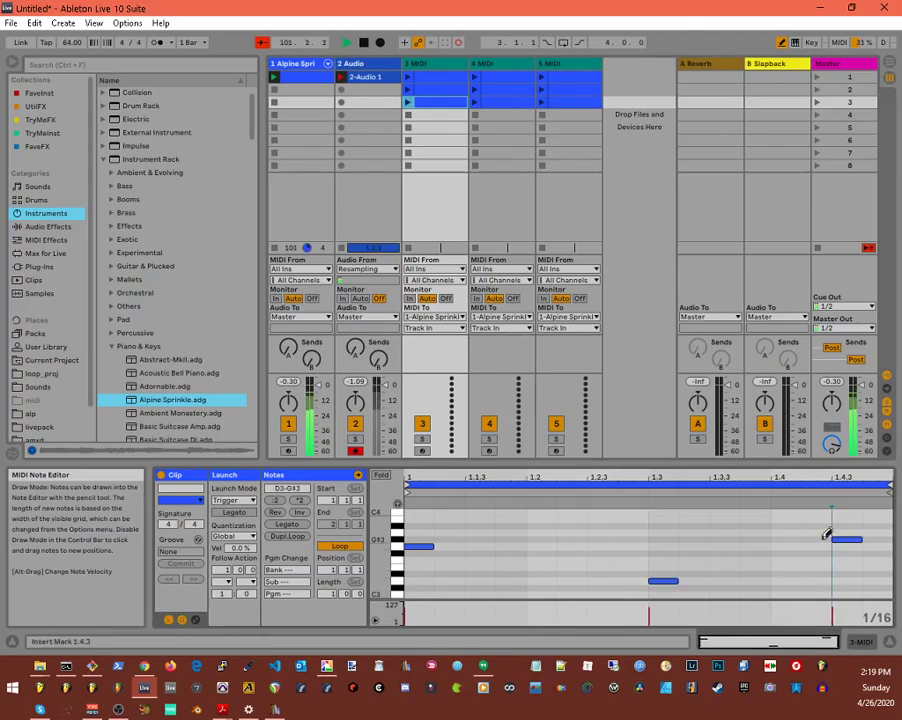
Copy the second and third clips of the 3 MIDI track over the matching clips of the 4 and 5 MIDI tracks.
left_click(444, 89)
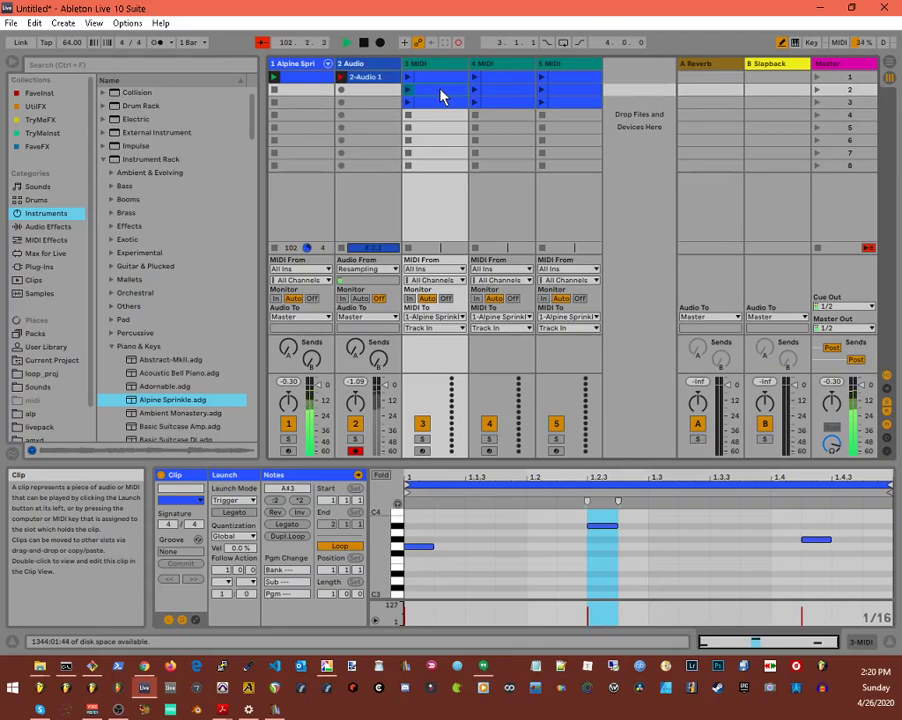
left_click(449, 104, "shift")
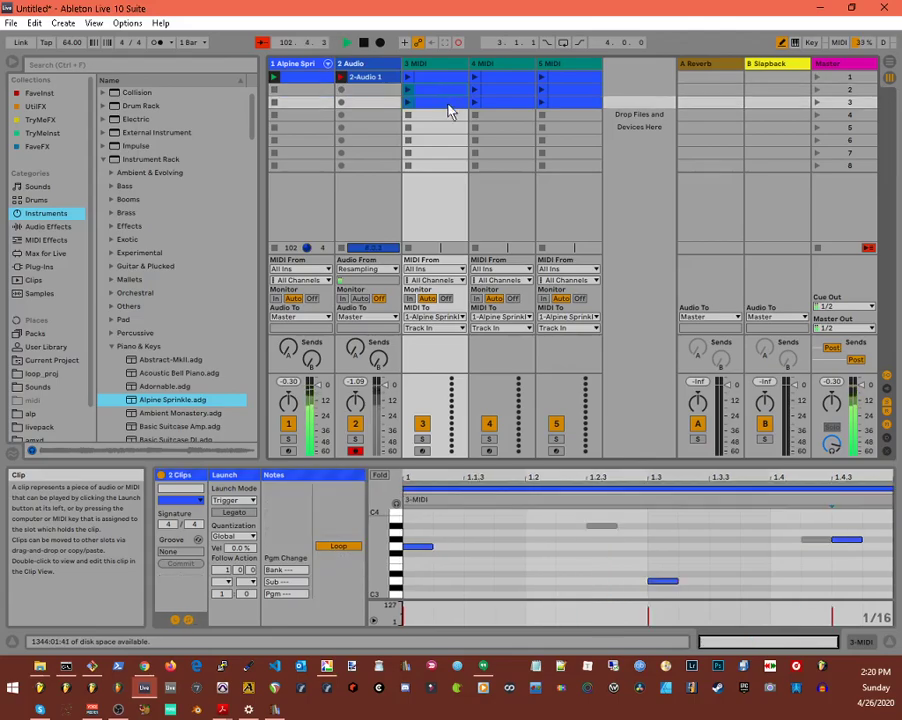
left_click(498, 89)
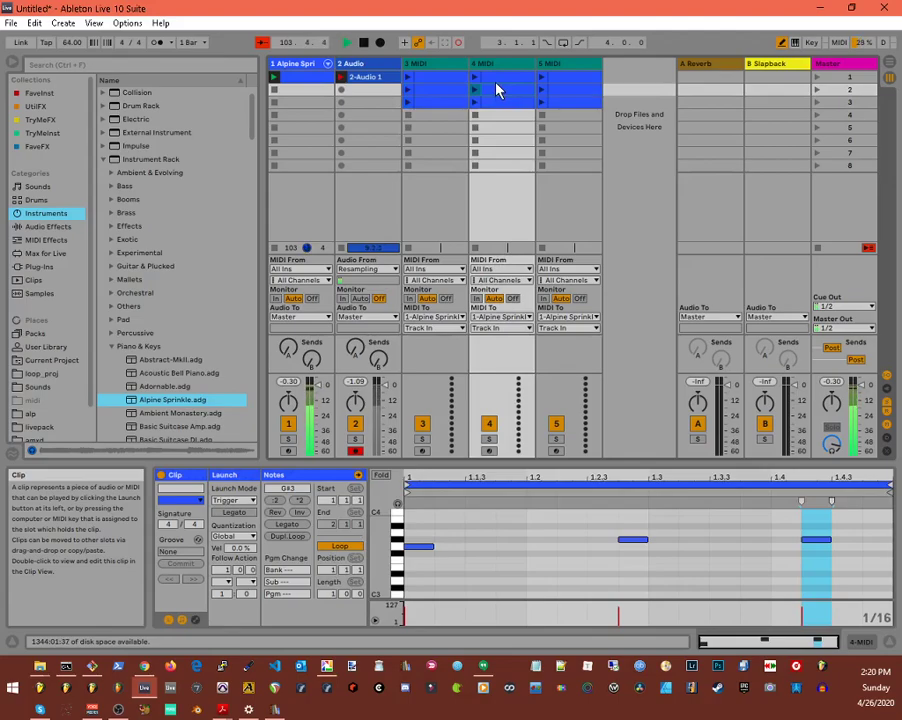
left_click(562, 96)
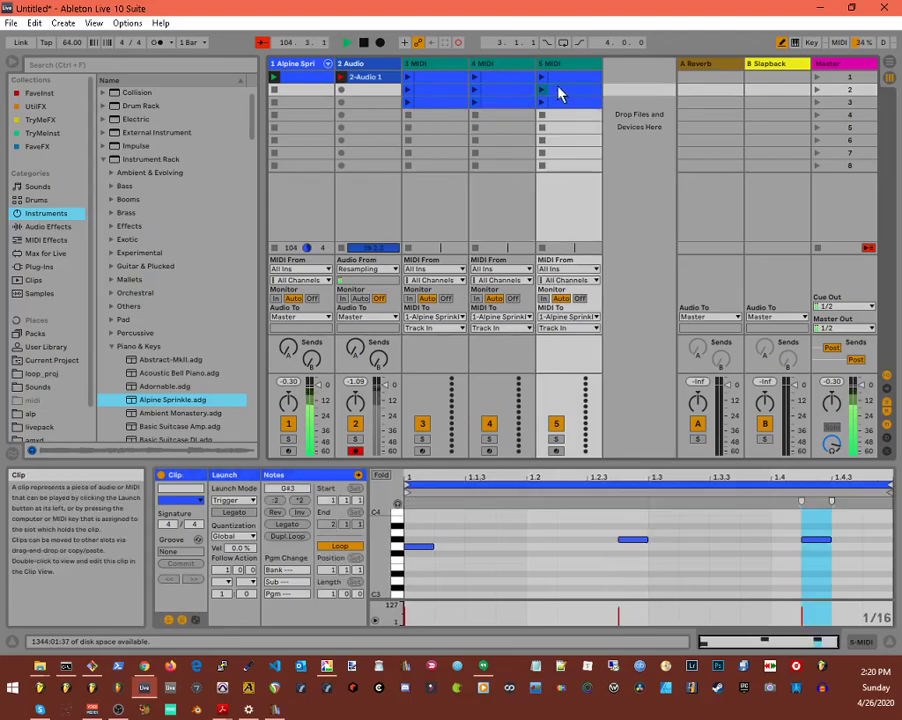
left_click(552, 99, "shift")
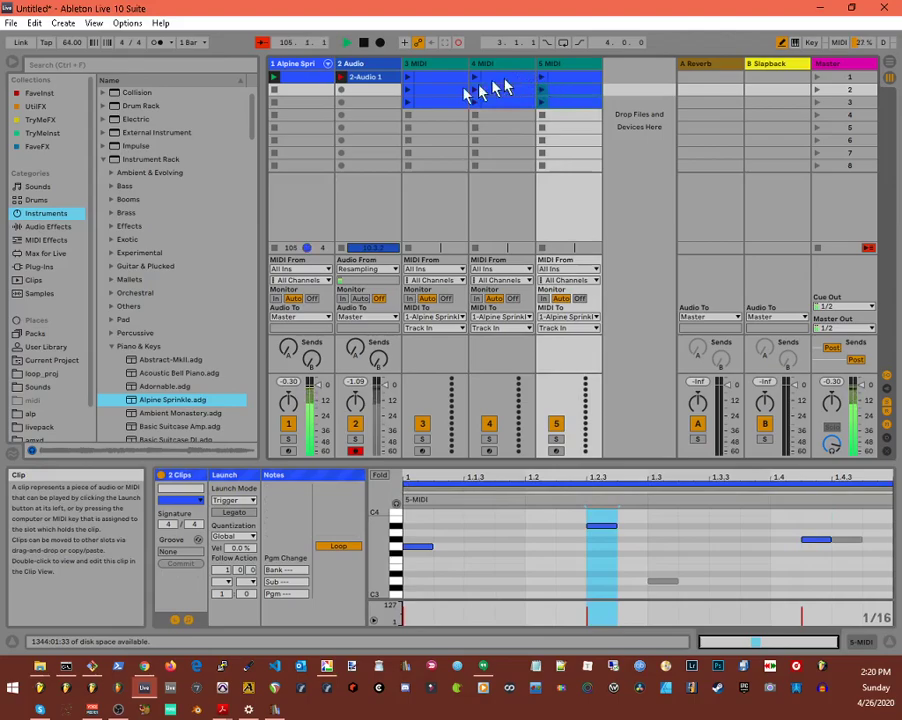
left_click(422, 95)
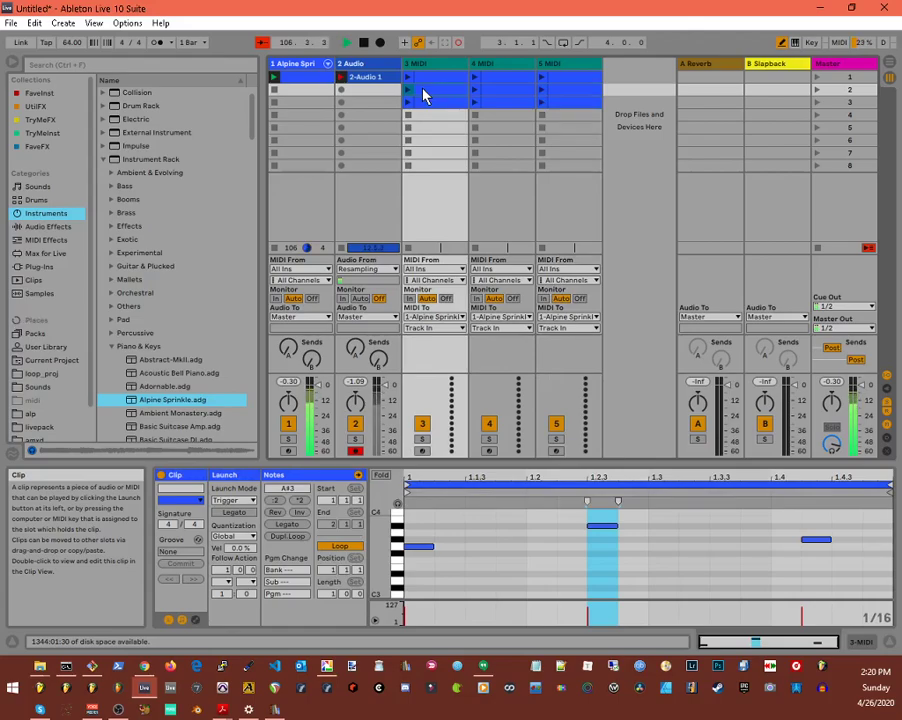
Extend the loop ends of the 4 MIDI track's first two clips, the first to 2.1.4 and the second to just past bar 2.
left_click(486, 79)
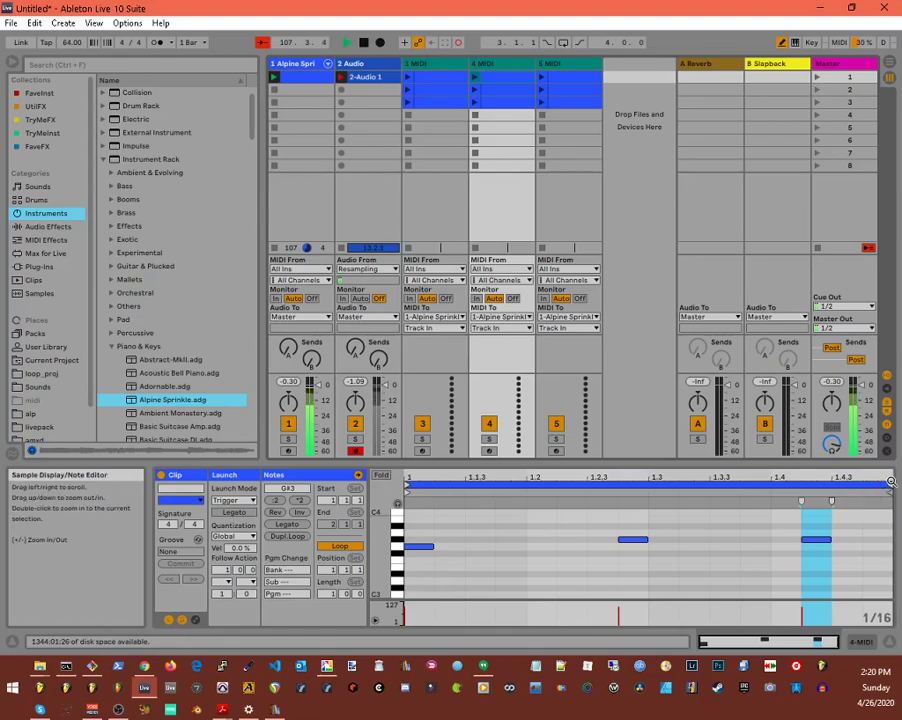
mouse_move(831, 500)
left_mouse_down()
mouse_move(880, 498)
mouse_move(810, 495)
mouse_move(849, 488)
left_mouse_up()
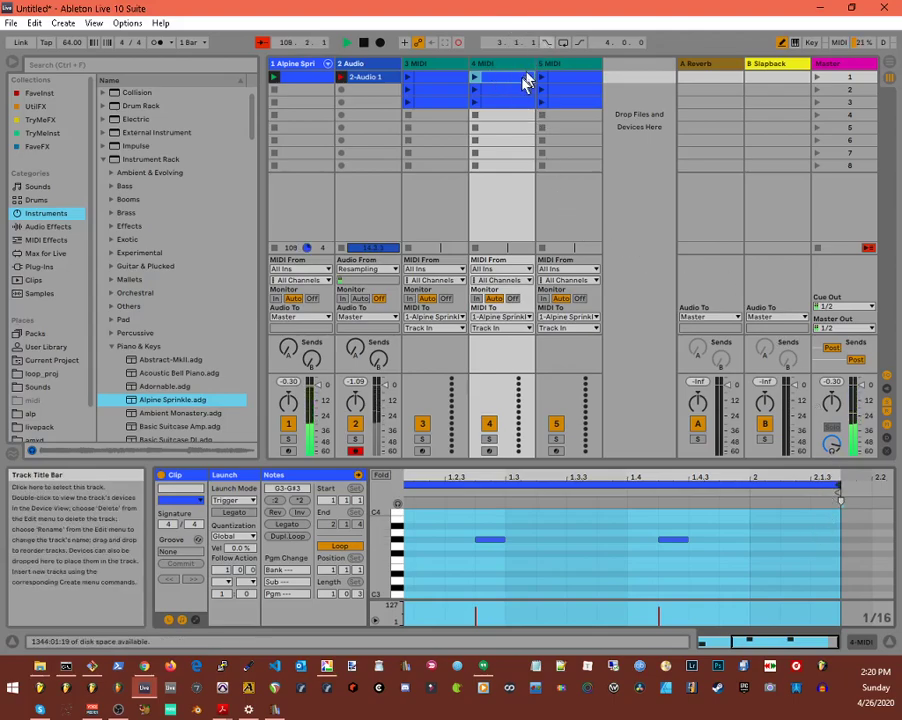
left_click(503, 91)
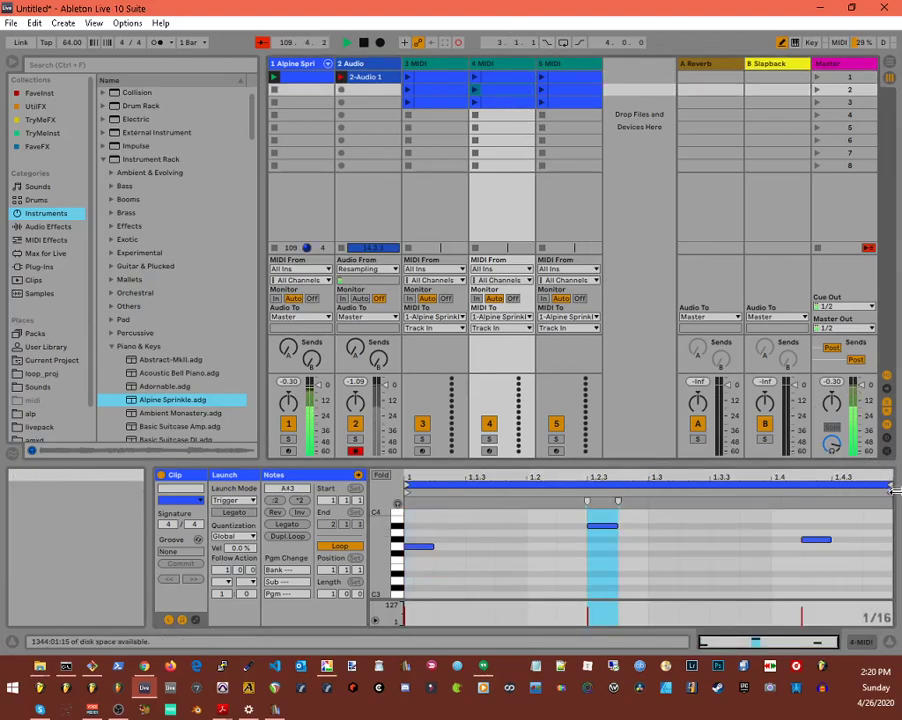
left_click_drag(890, 485, 814, 478)
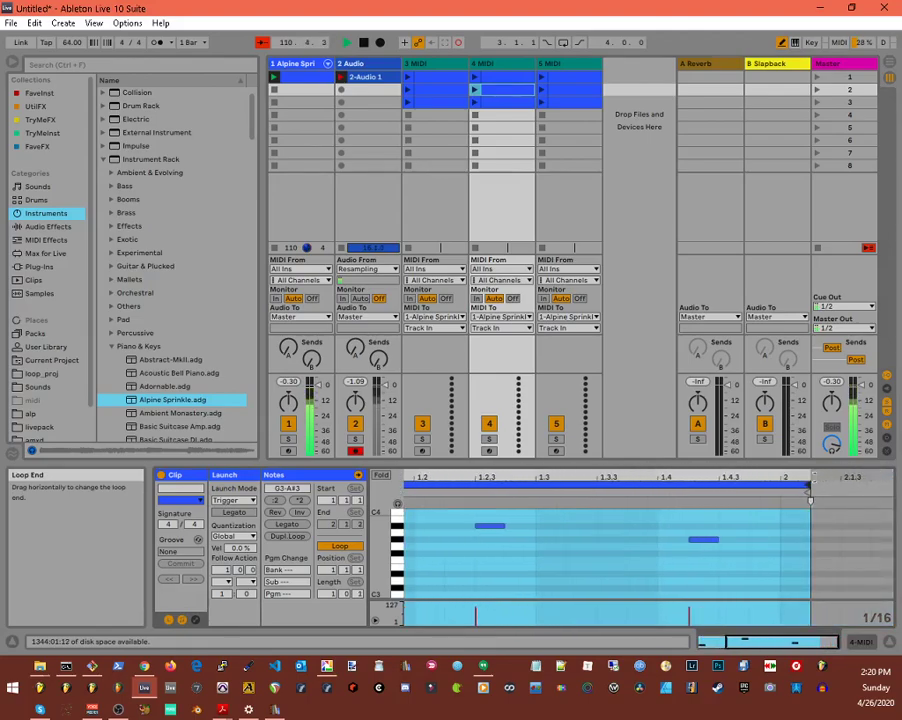
Change the loop end of the 4 MIDI track's third clip and set the first clip's loop end to 2.1.2.
left_click(486, 103)
left_click_drag(890, 486, 743, 497)
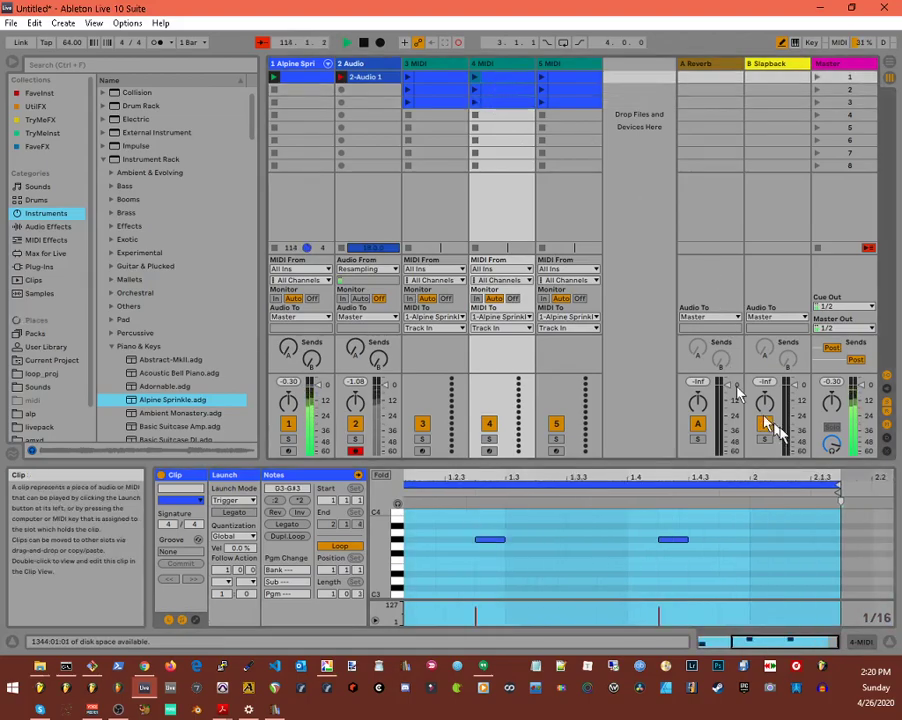
left_click_drag(838, 486, 790, 489)
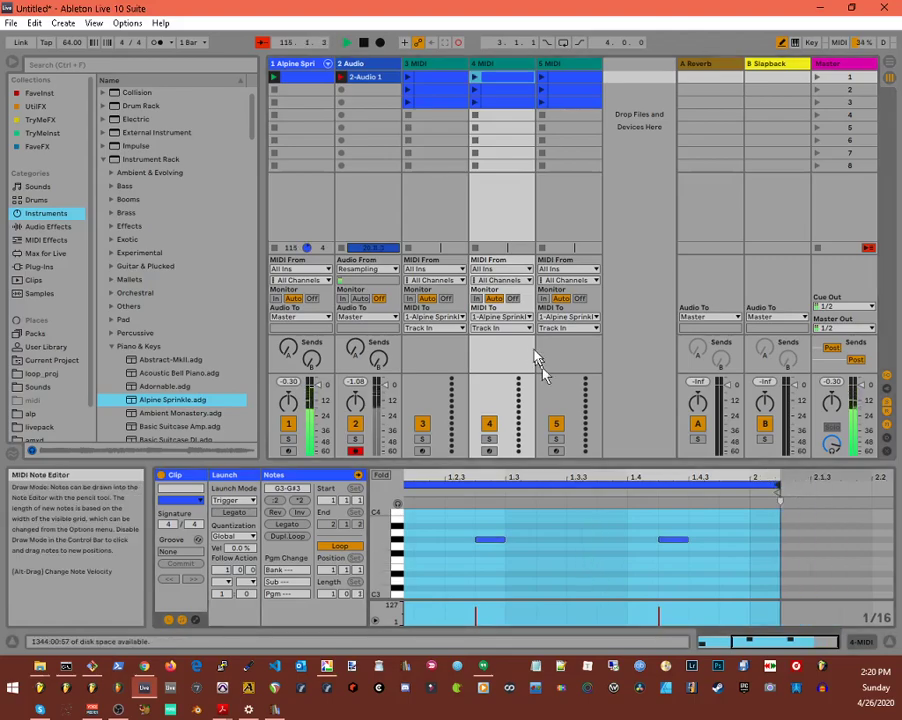
Shorten the loop ends of the 5 MIDI track's three clips to 1.3.4.
left_click(557, 89)
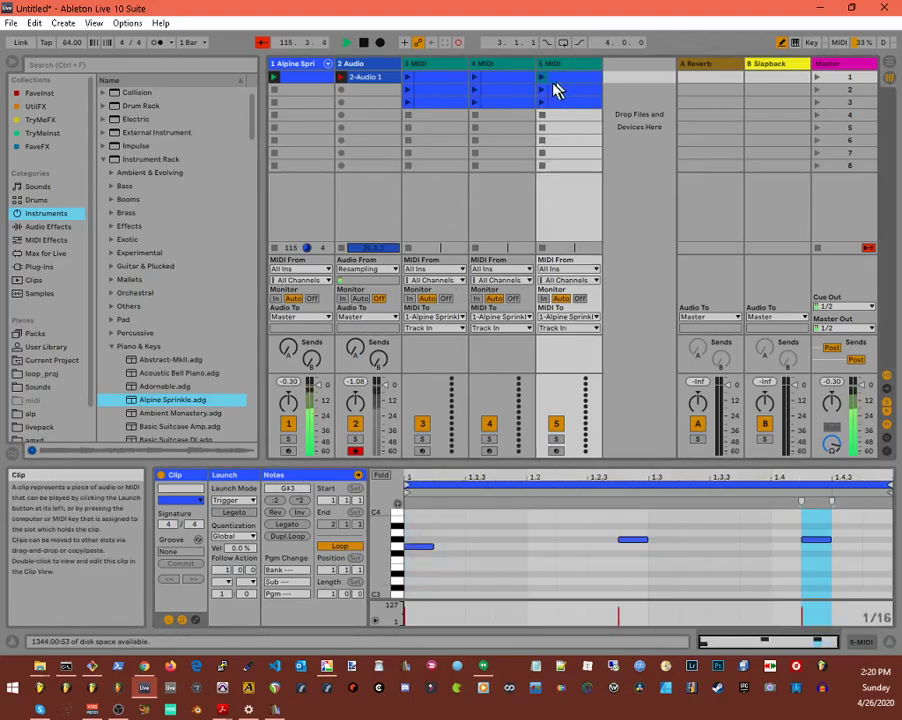
left_click_drag(890, 484, 739, 490)
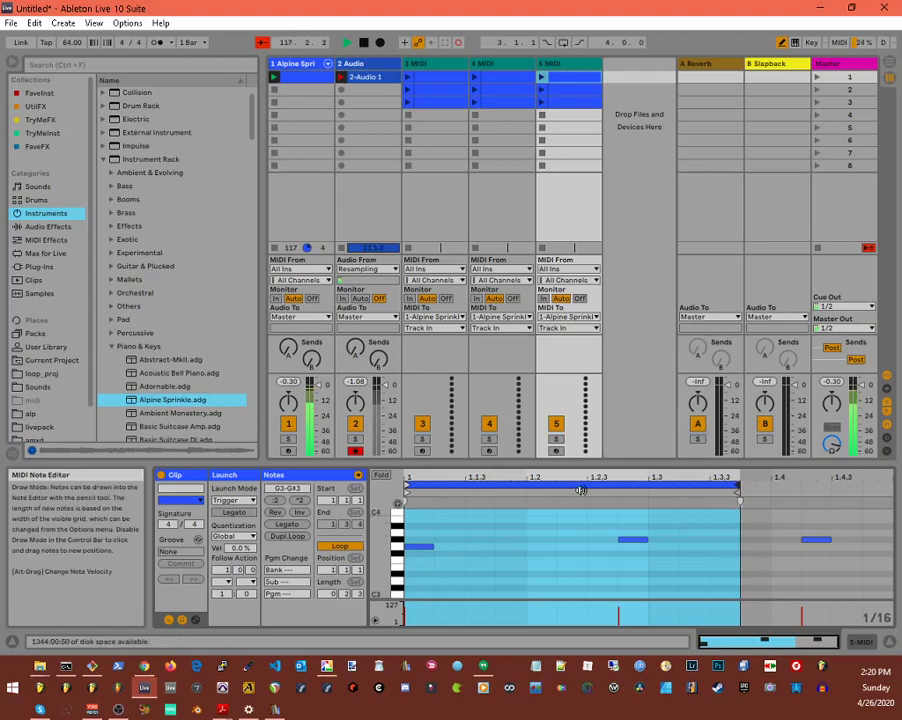
left_click(558, 91)
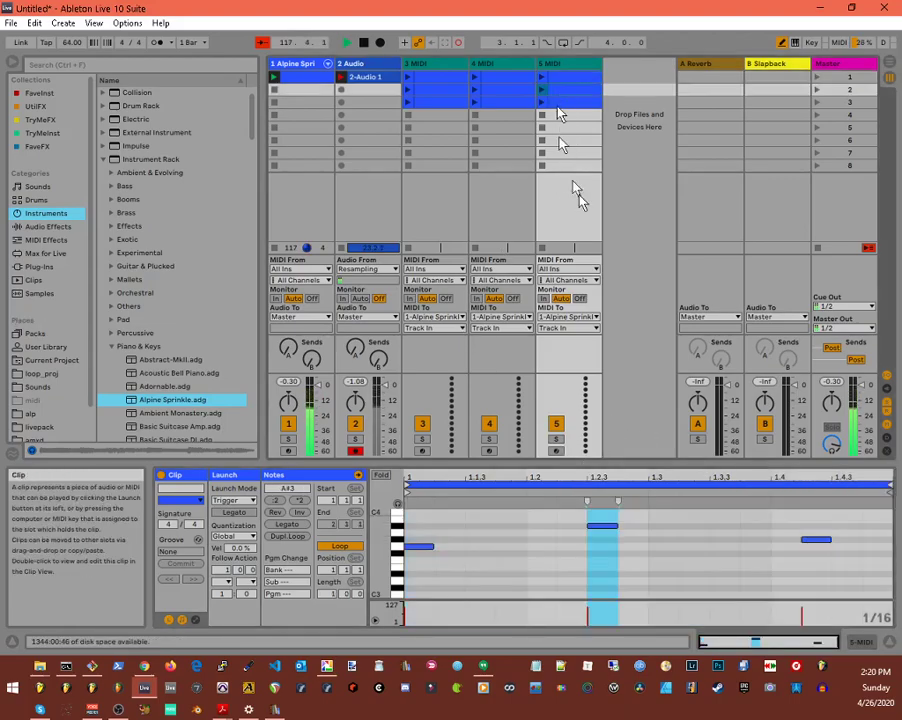
left_click_drag(889, 486, 739, 488)
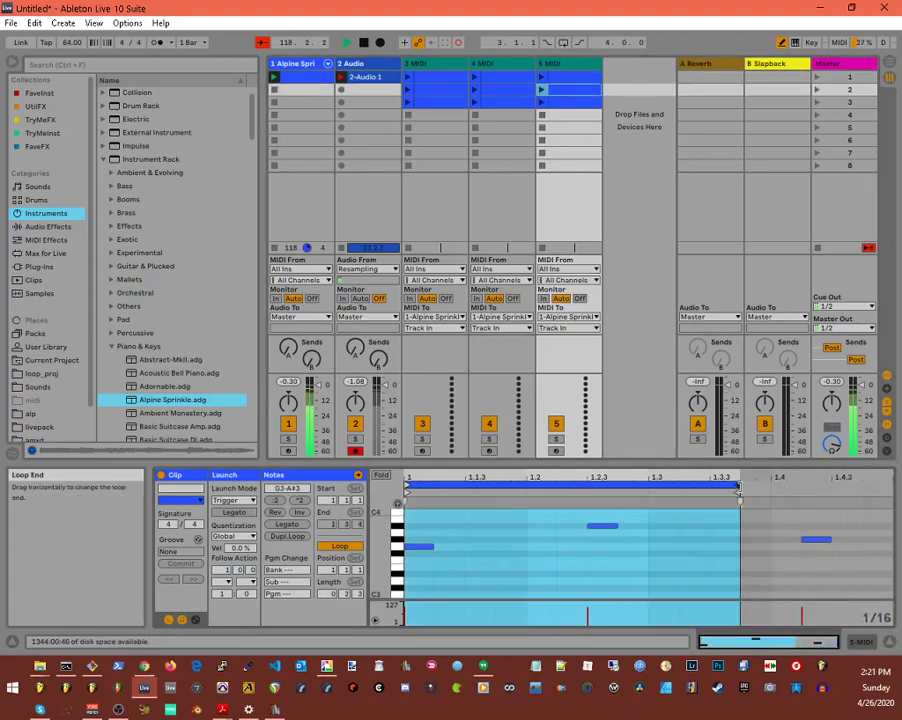
left_click(569, 101)
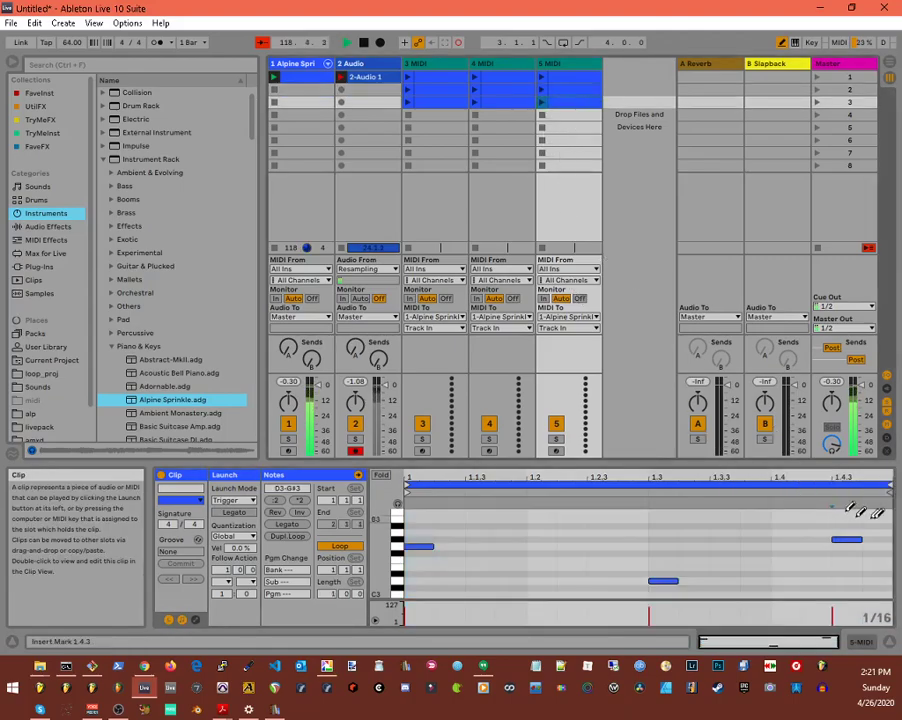
left_click_drag(889, 486, 741, 486)
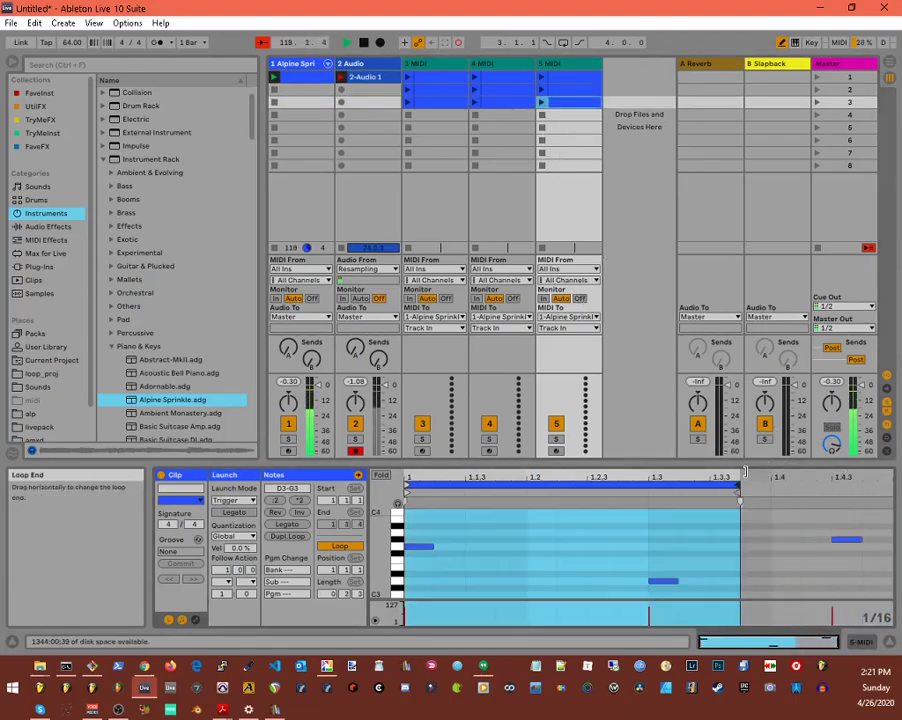
left_click(563, 87)
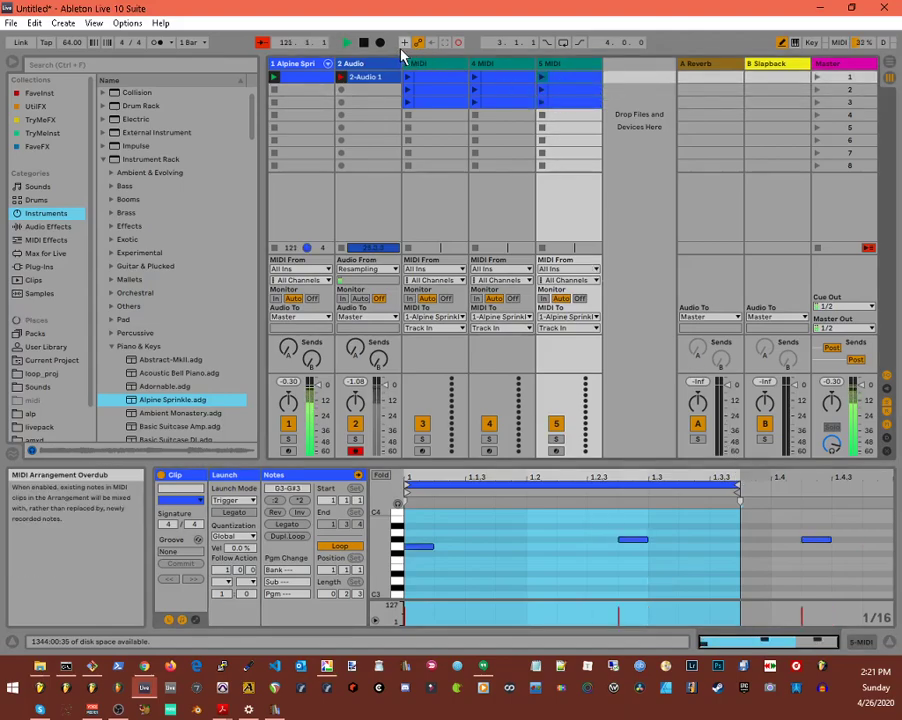
For the 3 MIDI track's three clips, set Follow Action A to Any and Follow Action B to Other.
left_click(441, 89)
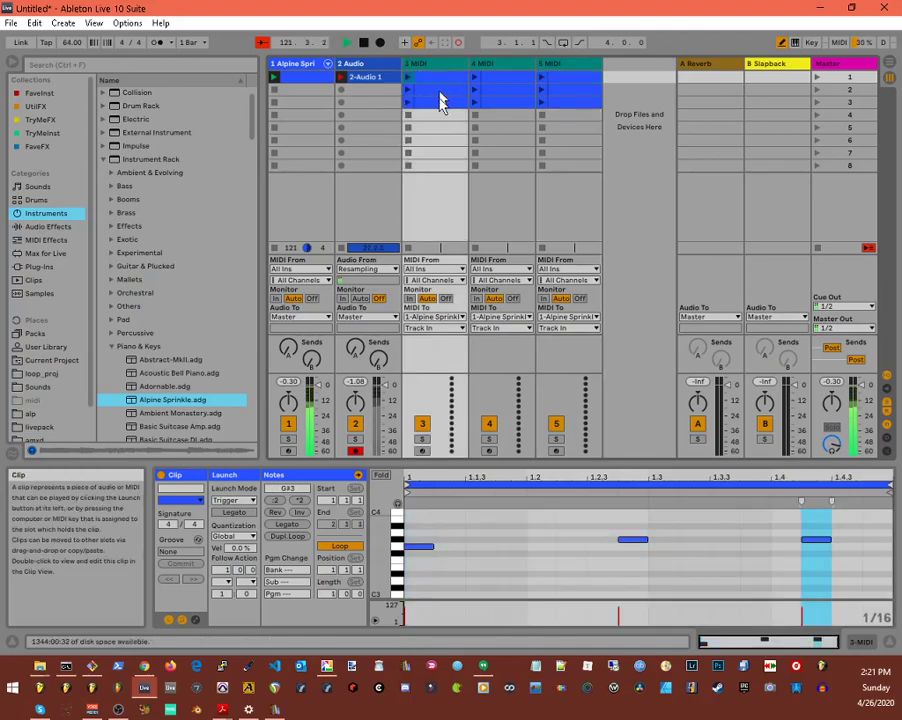
left_click(427, 117)
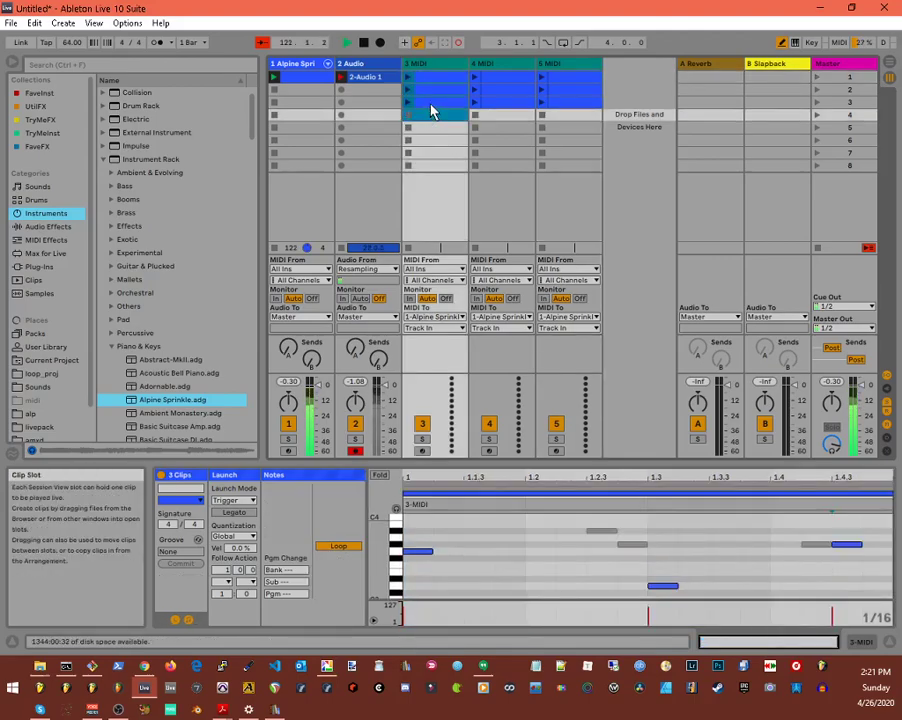
left_click(429, 98, "shift")
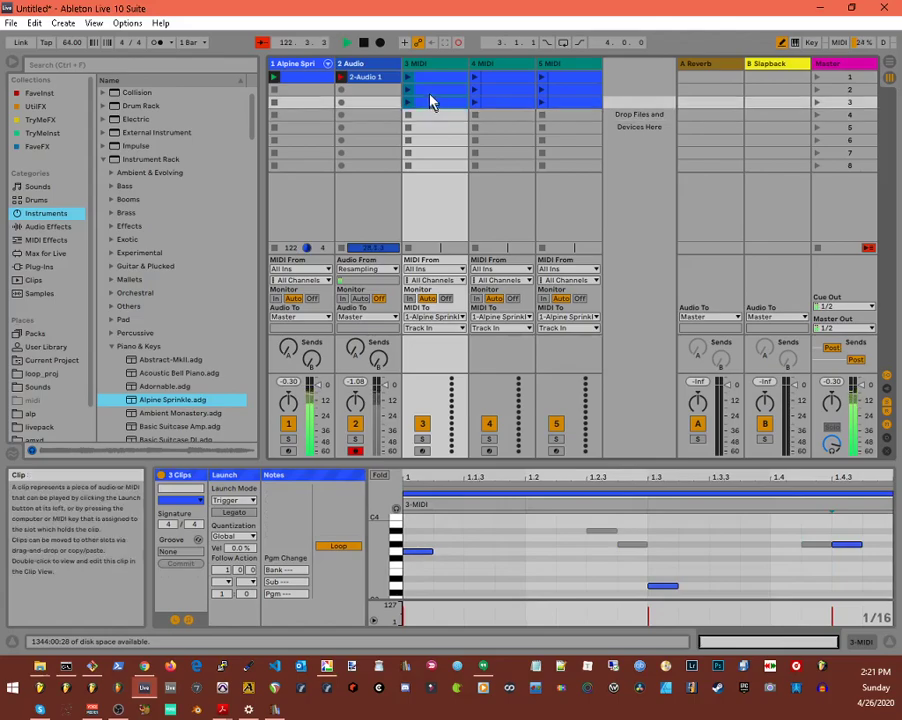
left_click(432, 75)
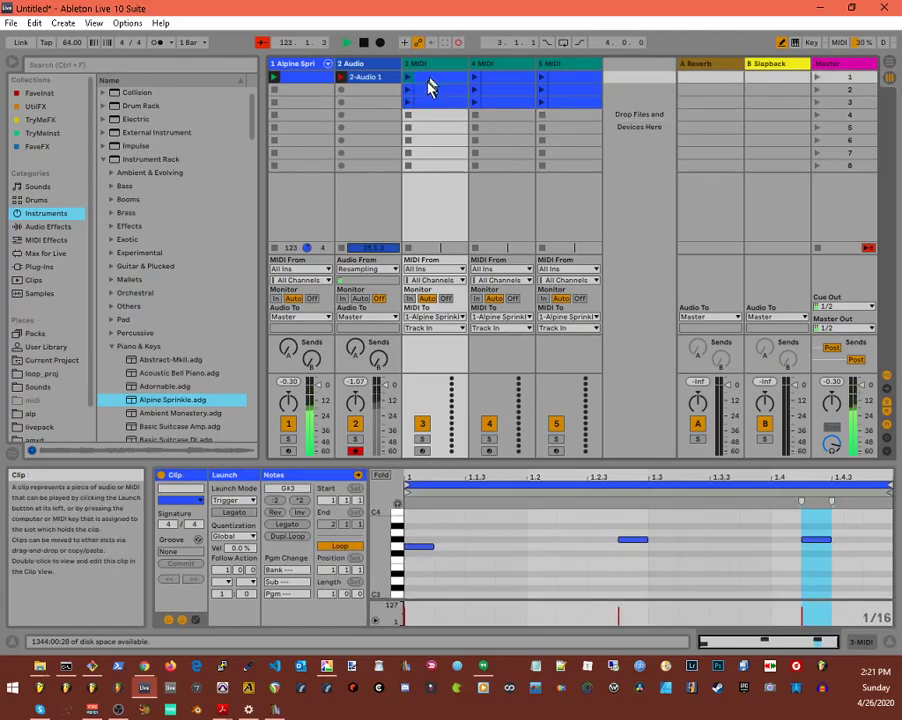
left_click(436, 104, "shift")
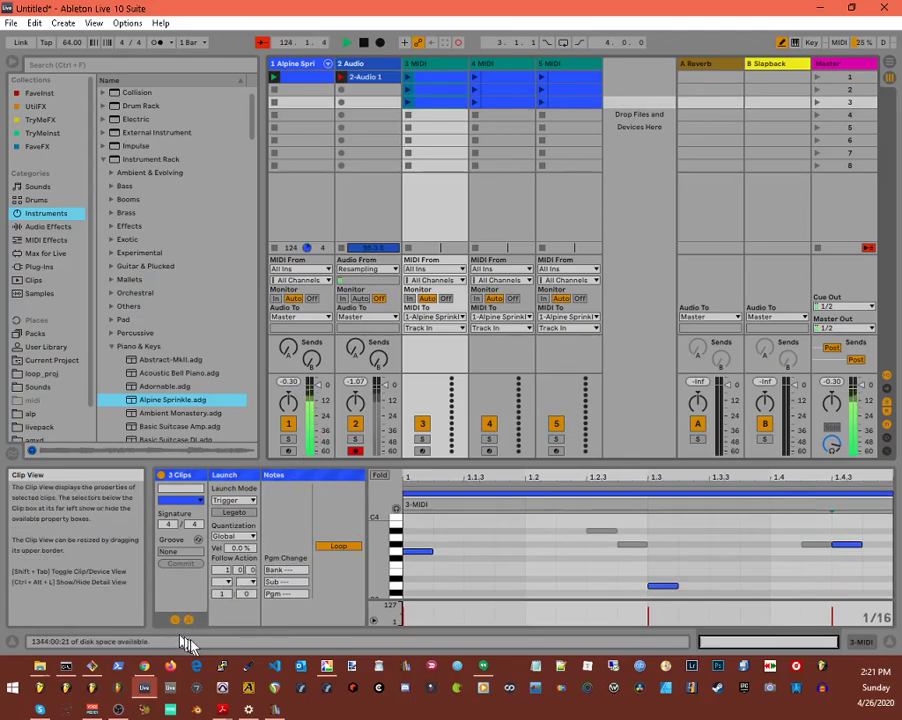
left_click(226, 583)
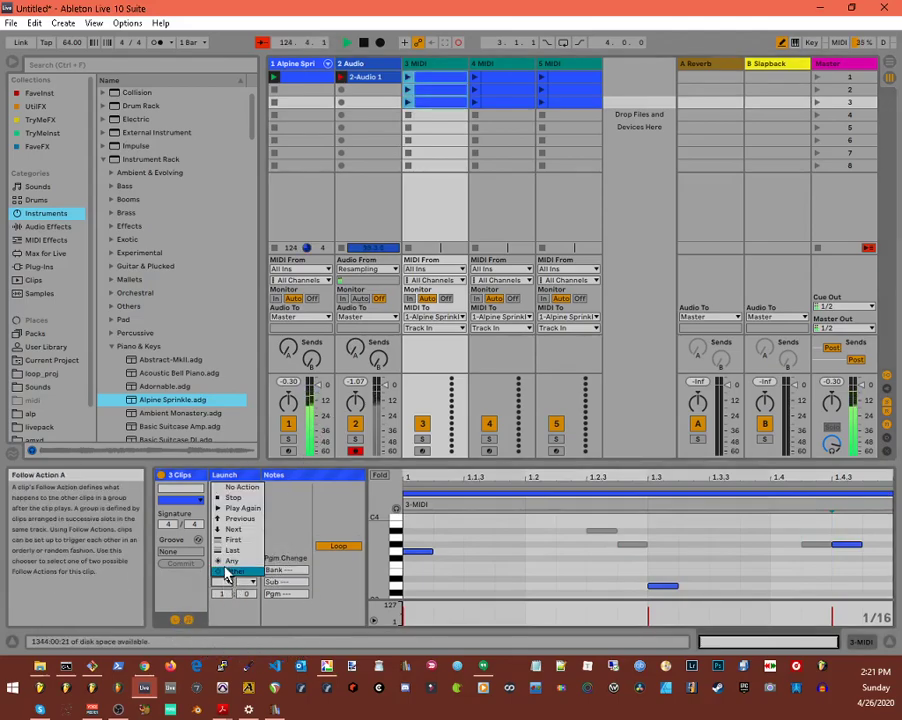
left_click(231, 561)
left_click(247, 581)
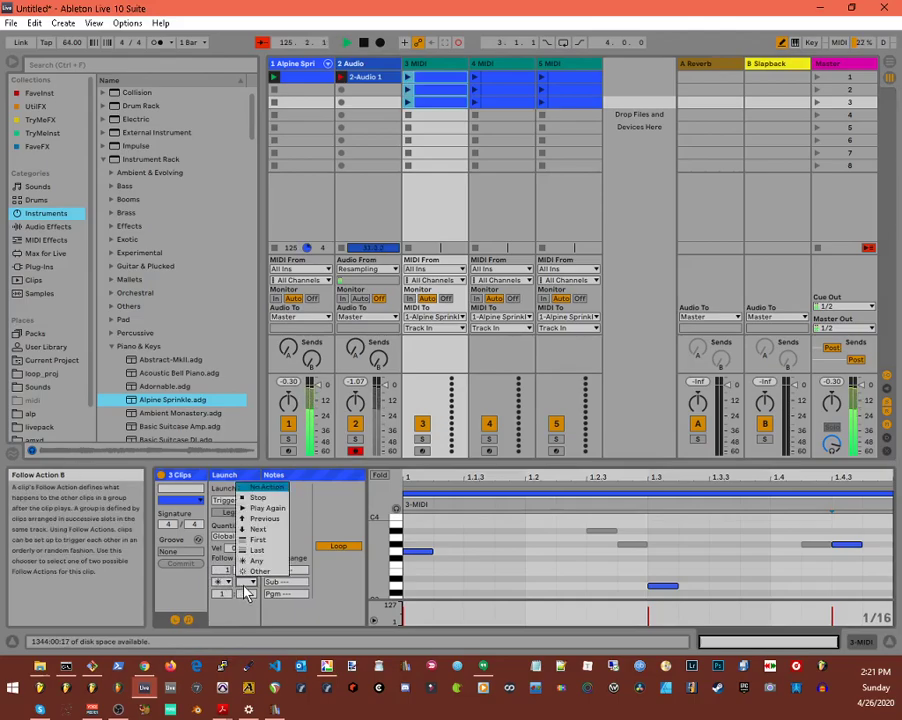
left_click(243, 572)
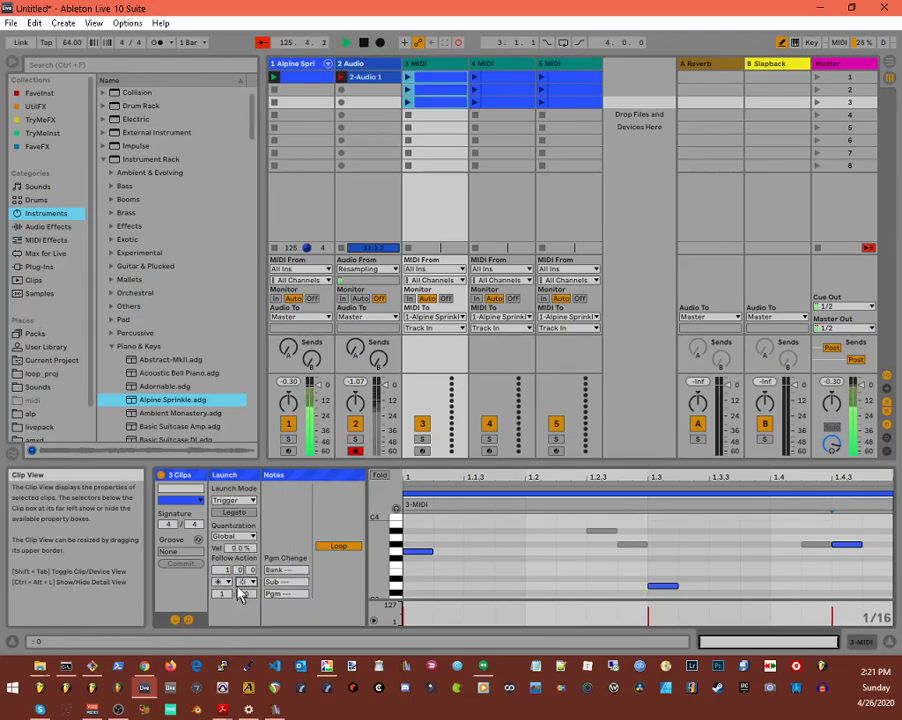
Enable Legato for the 3 MIDI track's three clips and set their Follow Action Time to 0.3.0.
left_click(220, 512)
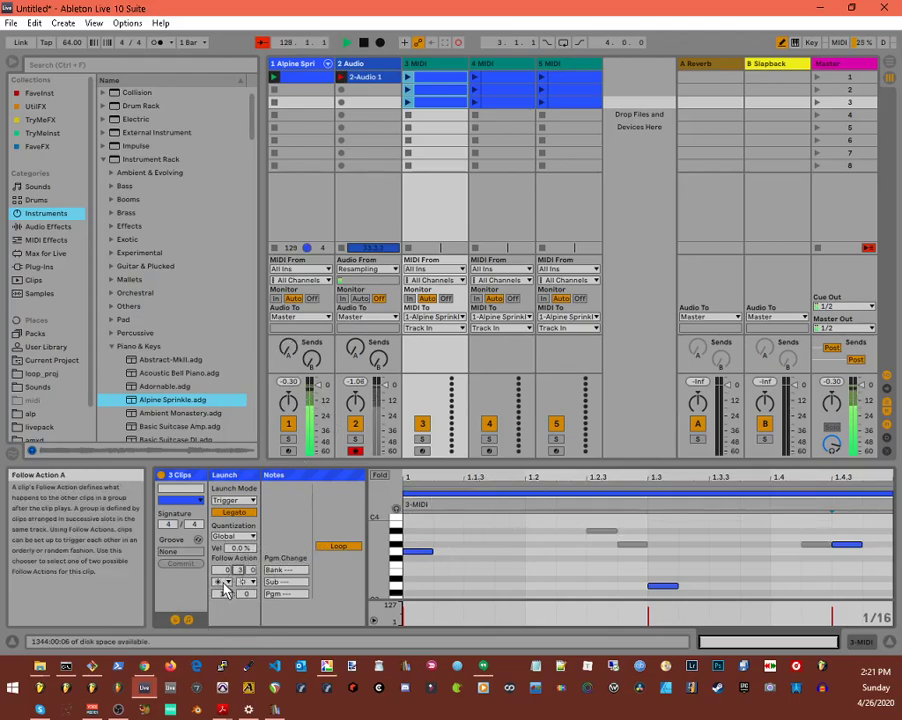
left_click(224, 590)
left_click(230, 588)
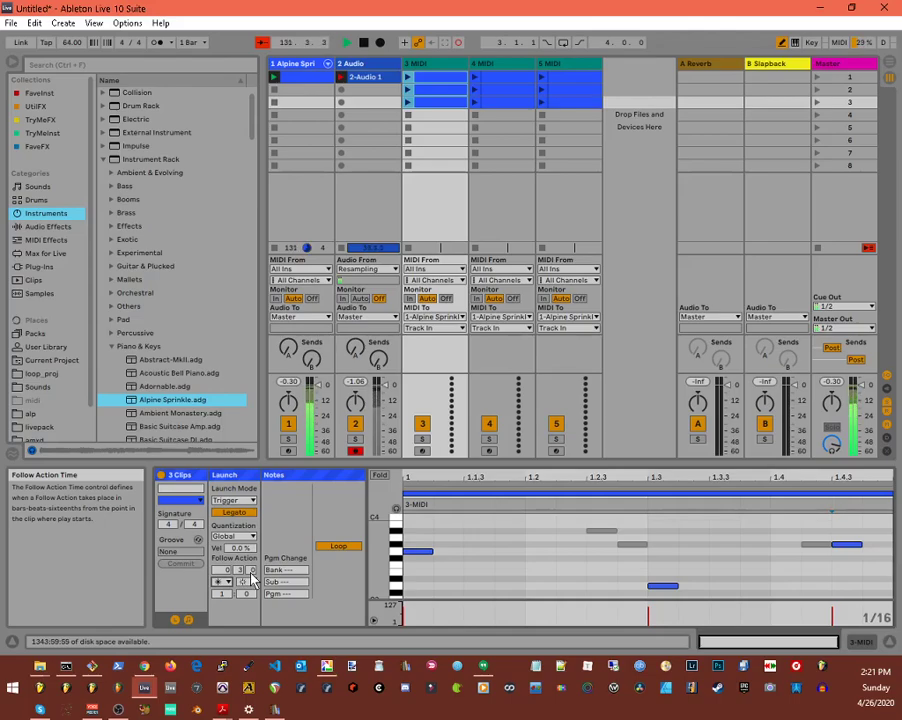
Give the 4 MIDI track's three clips Follow Actions Other and Any, with Legato on and a Follow Action Time of three beats plus extra sixteenths.
left_click(506, 90)
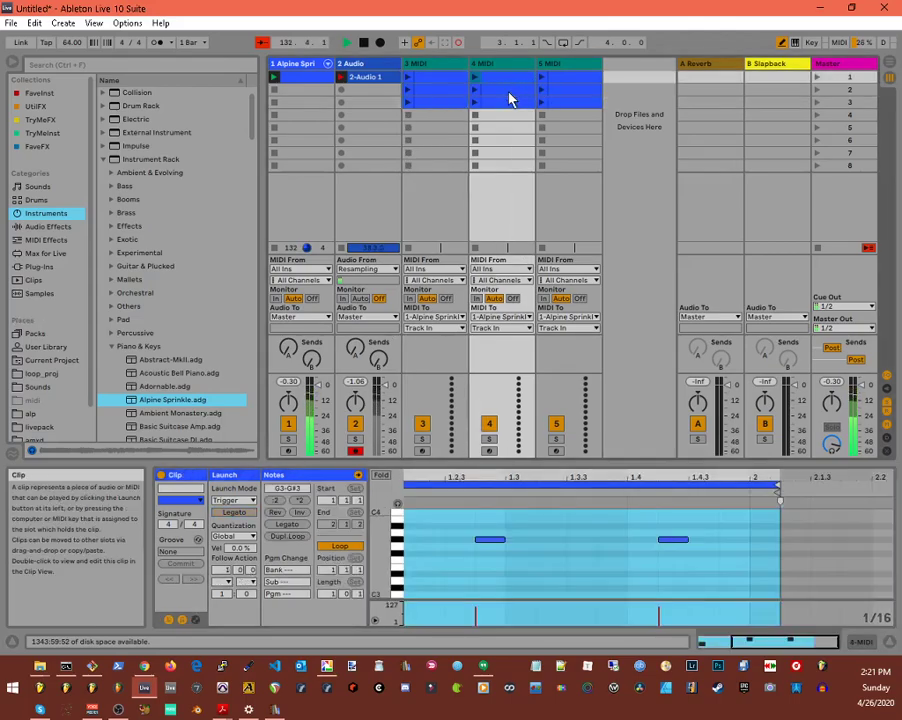
left_click(502, 105, "shift")
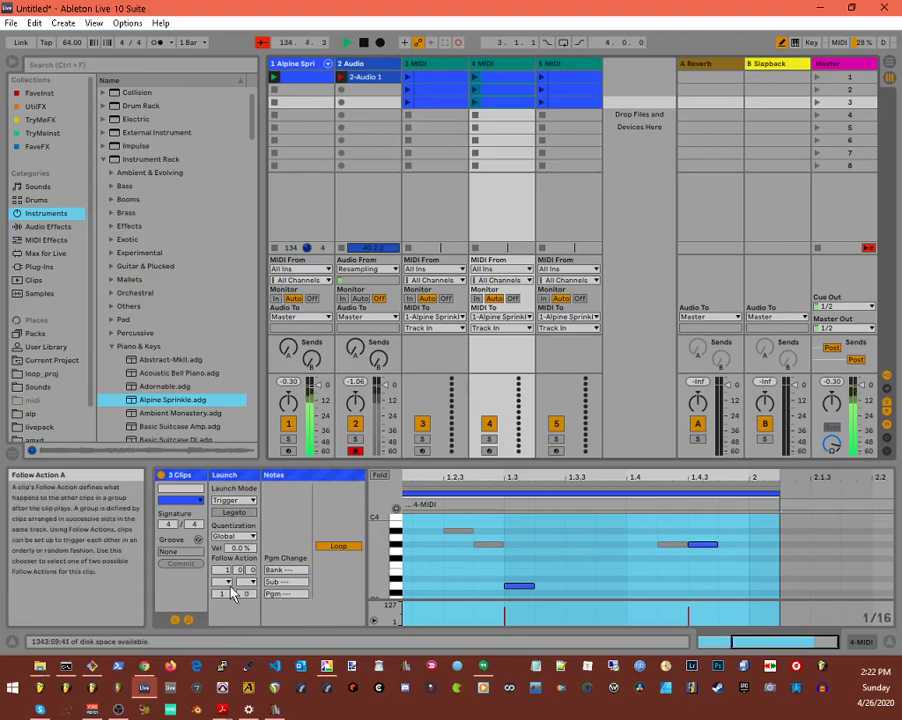
left_click(225, 582)
left_click(228, 572)
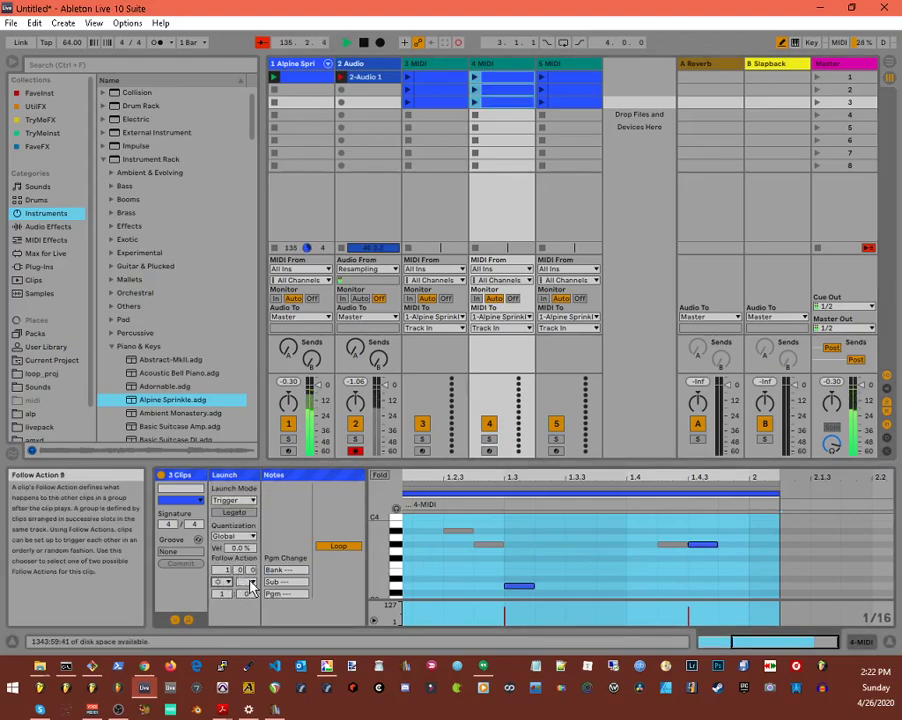
left_click(247, 581)
left_click(255, 561)
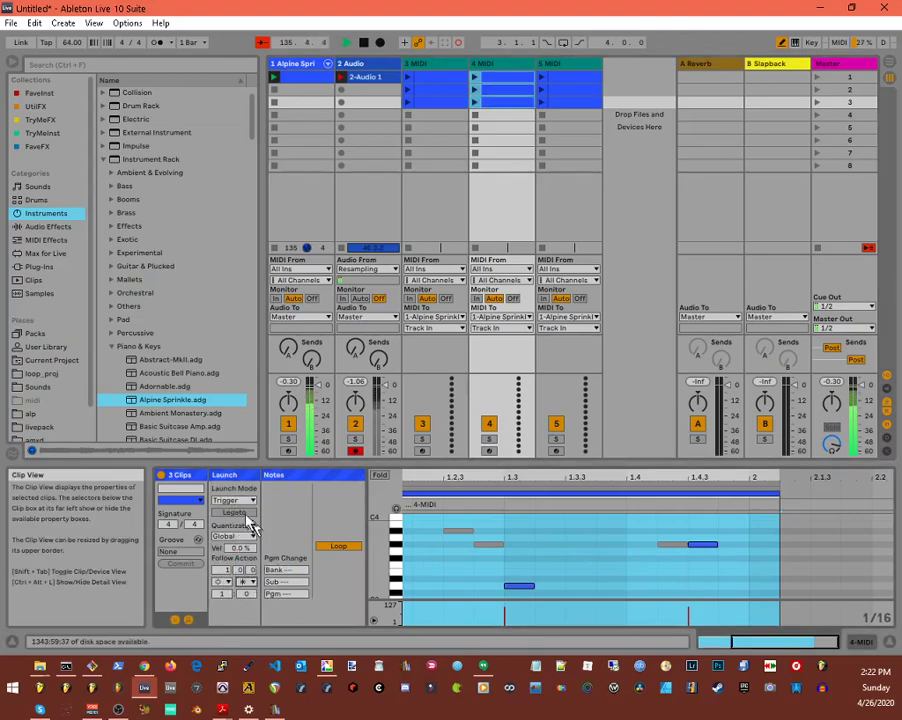
left_click(229, 513)
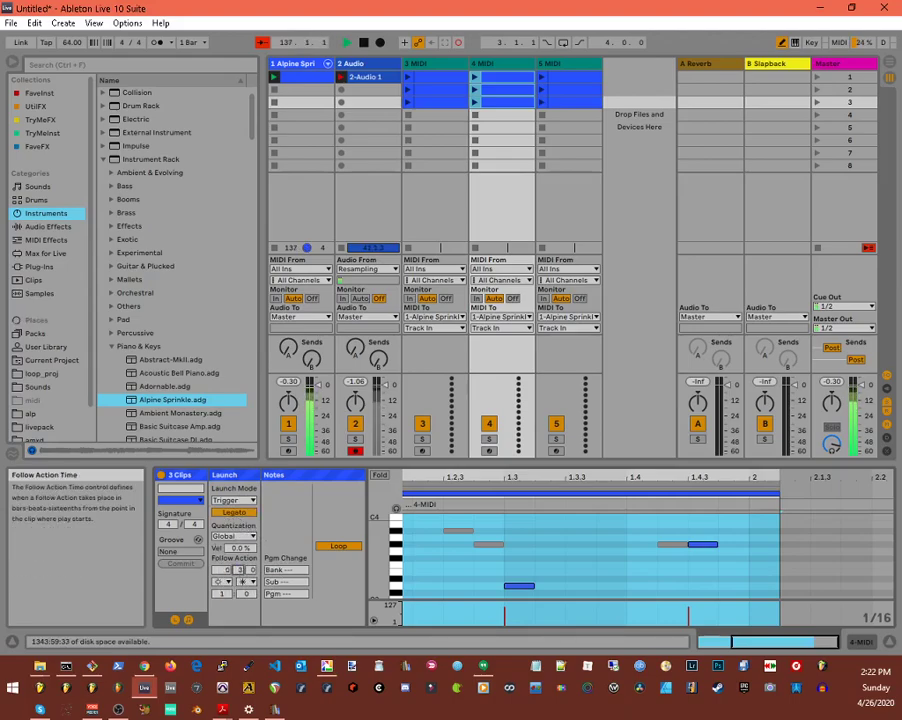
left_click_drag(251, 571, 251, 559)
For the 5 MIDI track's three clips, set Follow Actions A and B to Any and Other with a Follow Action Time of 0.2.0.
left_click(575, 100)
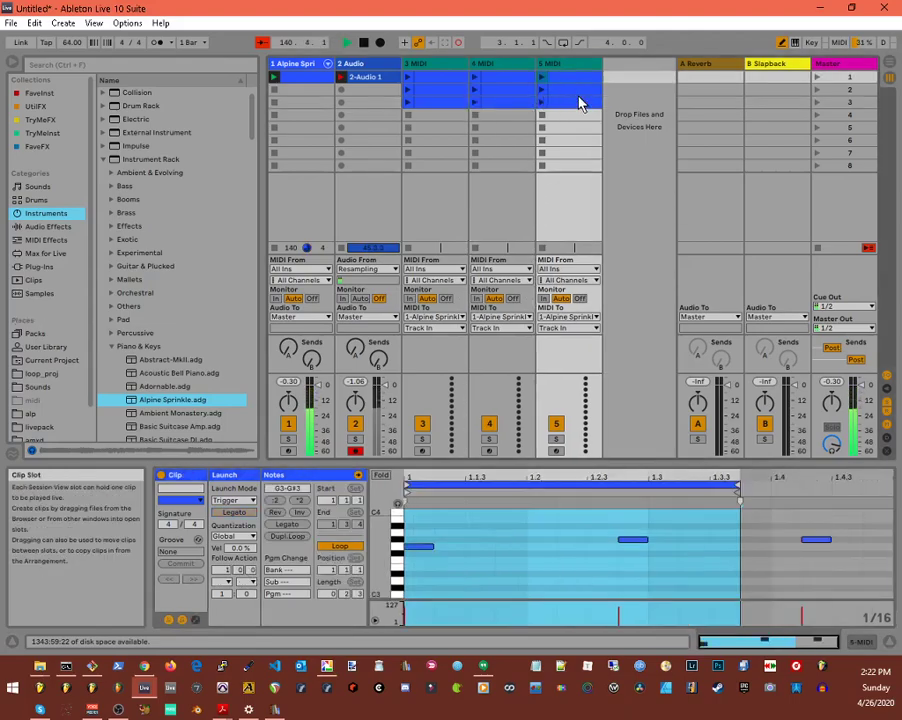
left_click(571, 103, "shift")
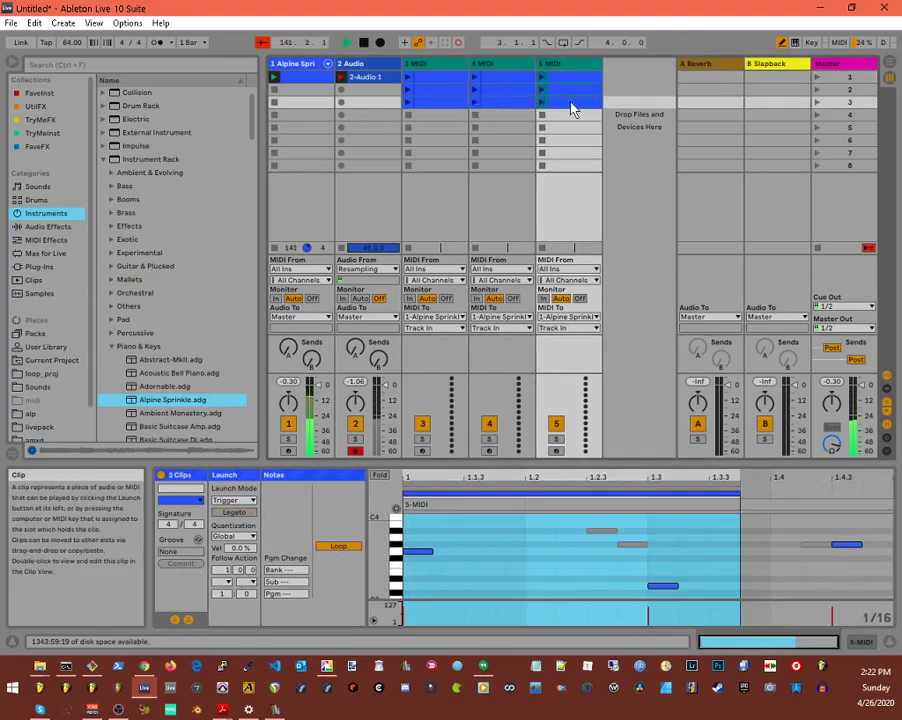
left_click(225, 581)
left_click(246, 588)
left_click(246, 588)
left_click(252, 566)
left_click(251, 588)
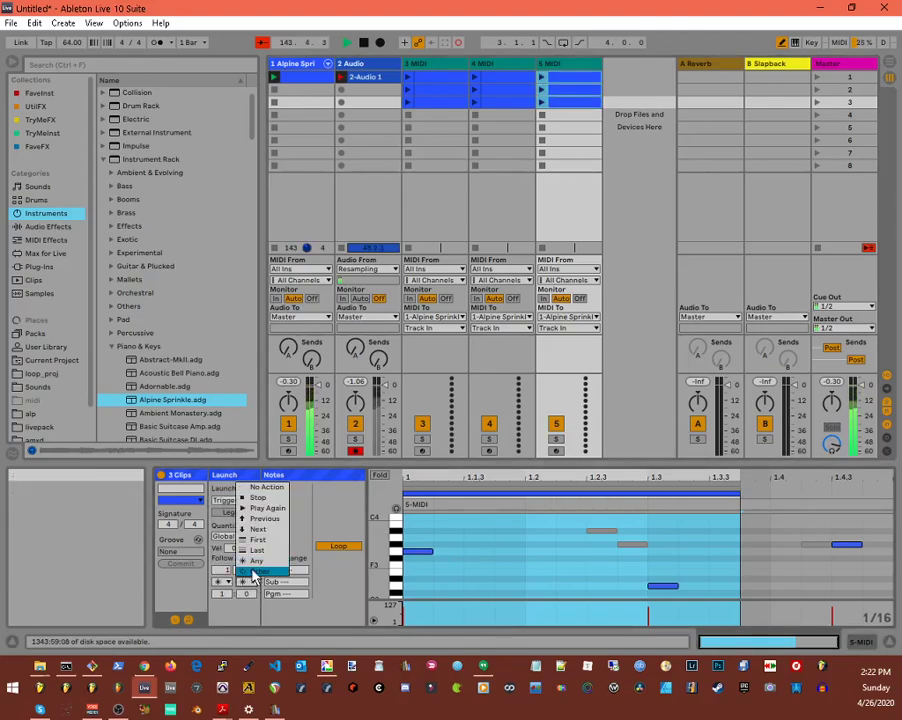
left_click(251, 565)
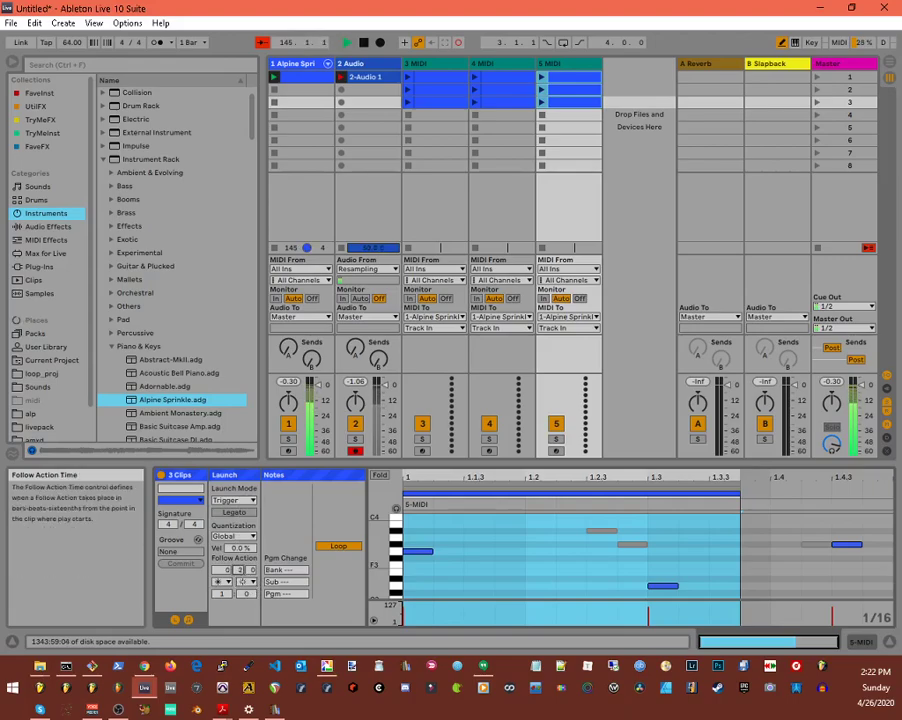
Move the Alpine Sprinkle track's clip from the first slot down to the fifth slot.
left_click(292, 79)
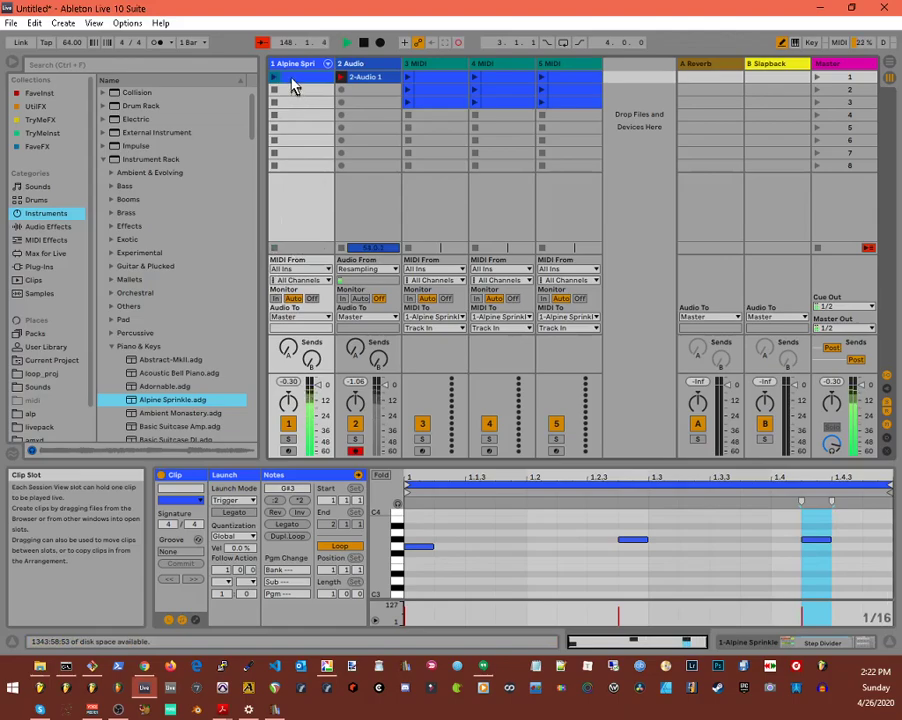
left_click(310, 125)
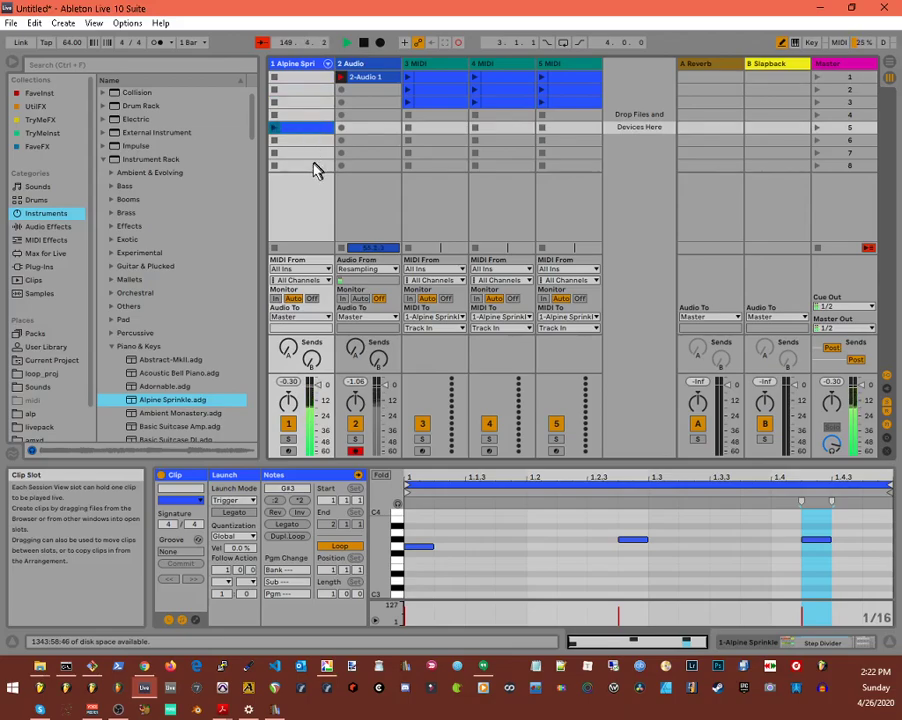
Launch a clip on each of the 3, 4 and 5 MIDI tracks, and arm the Alpine Sprinkle track to record them into its first slot.
left_click(408, 79)
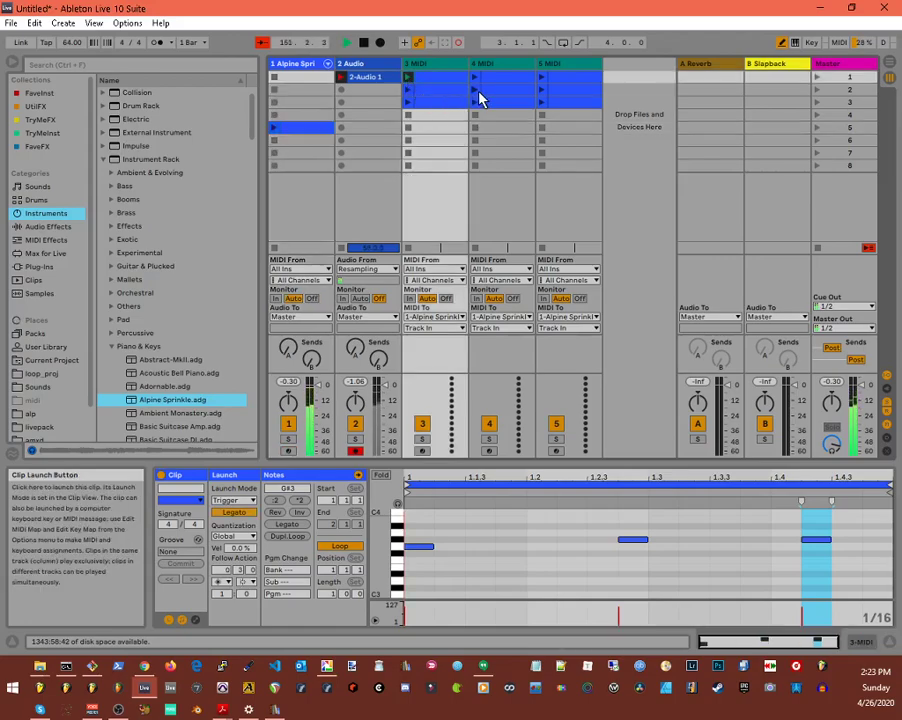
left_click(475, 90)
left_click(543, 80)
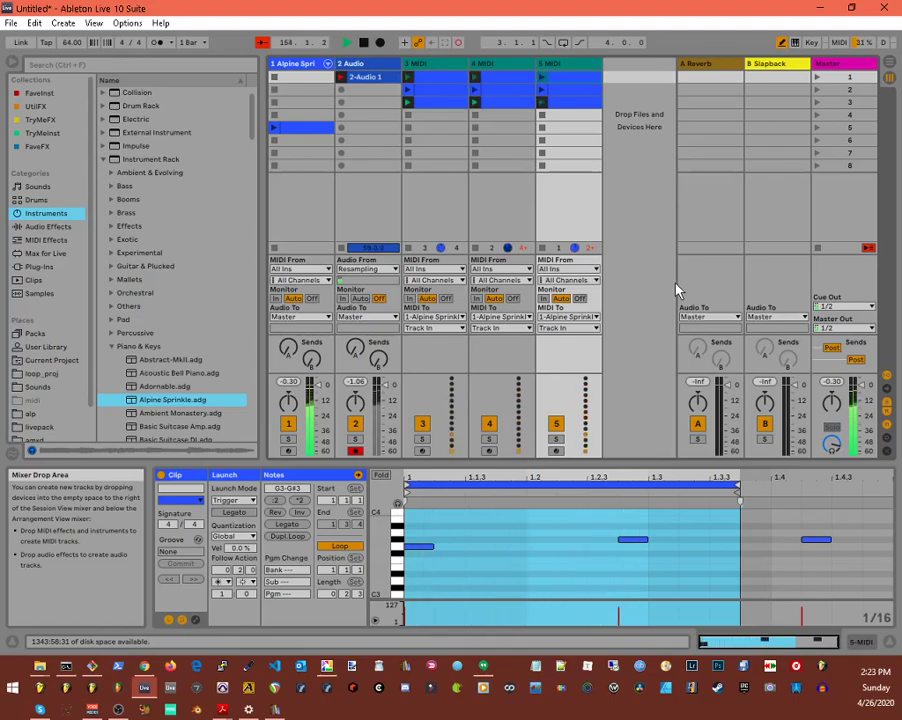
left_click(290, 451)
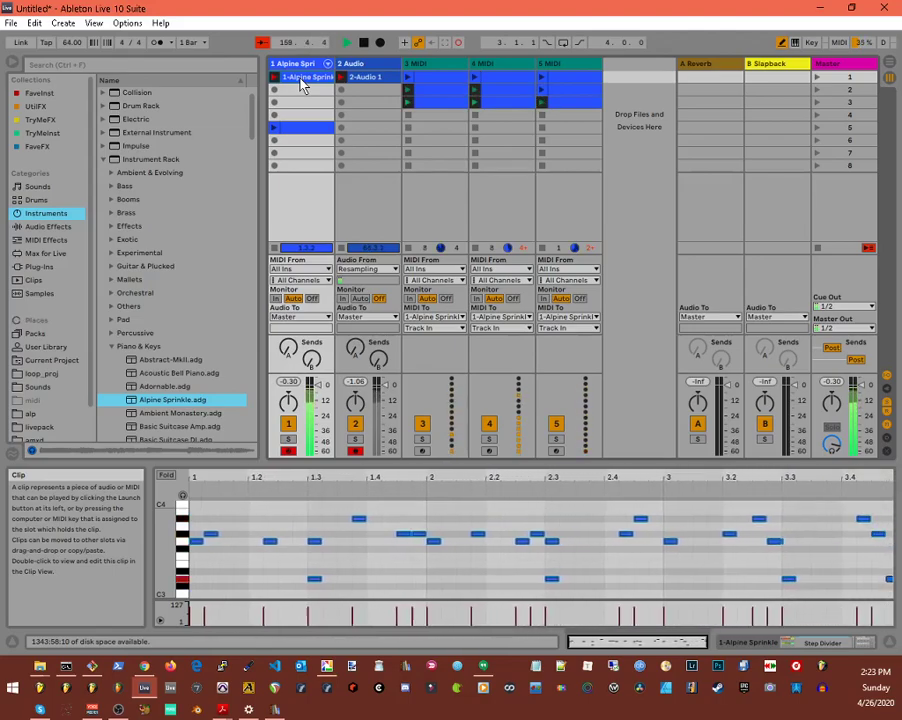
Rename the 2 Audio track as "Alpine Bounce".
left_click(357, 64)
right_click(357, 64)
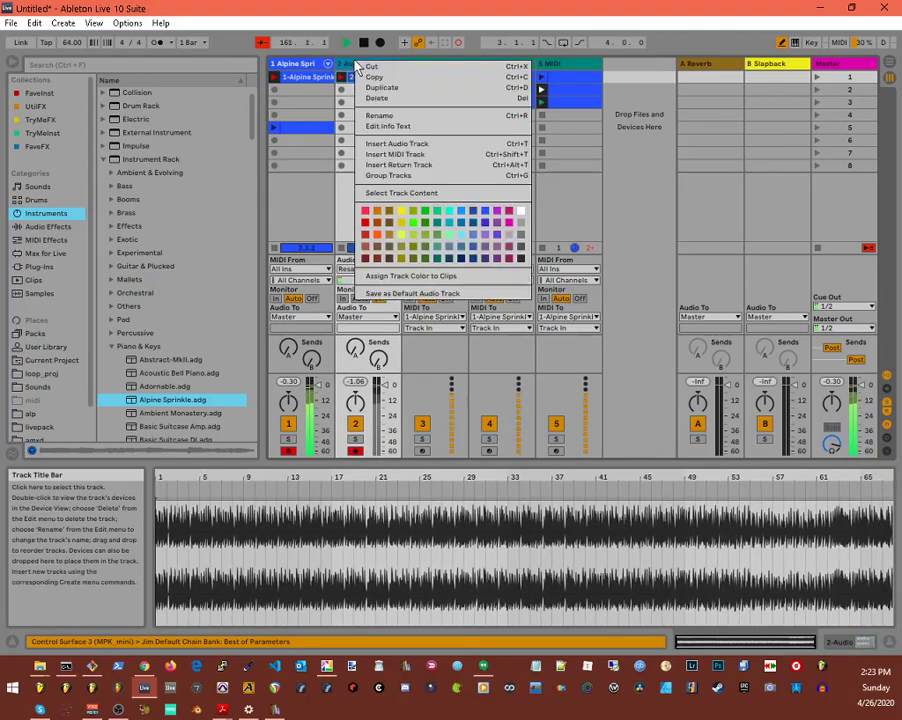
left_click(362, 126)
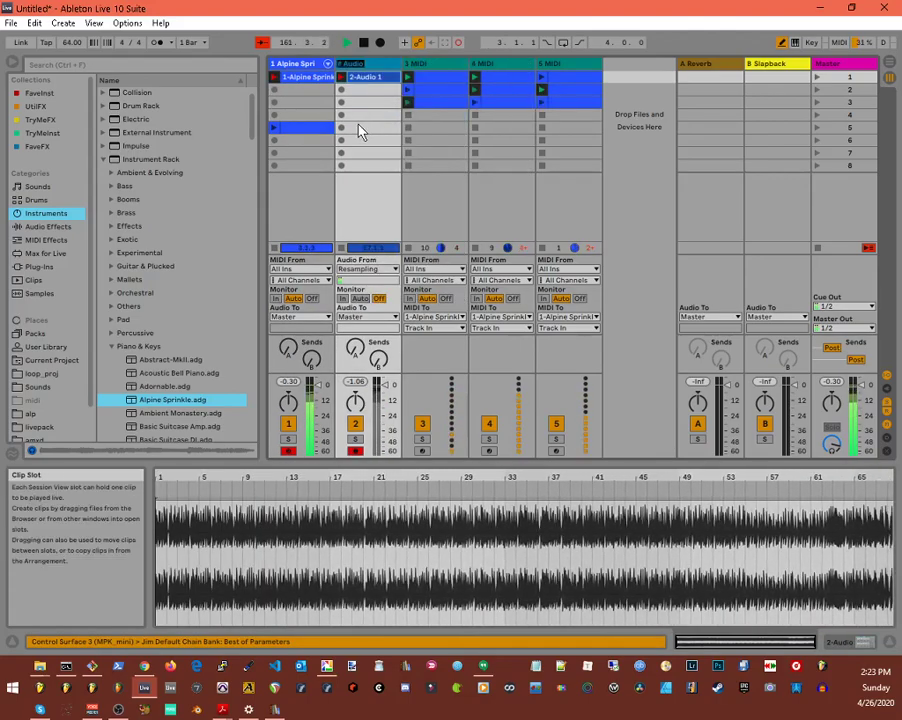
type("Alpine")
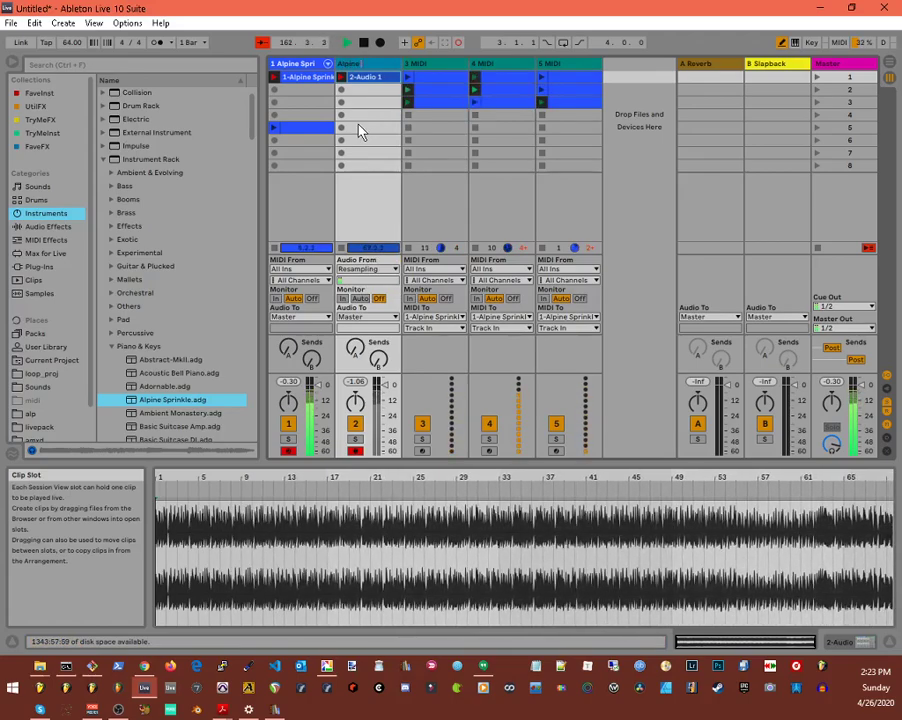
type(" Bounce")
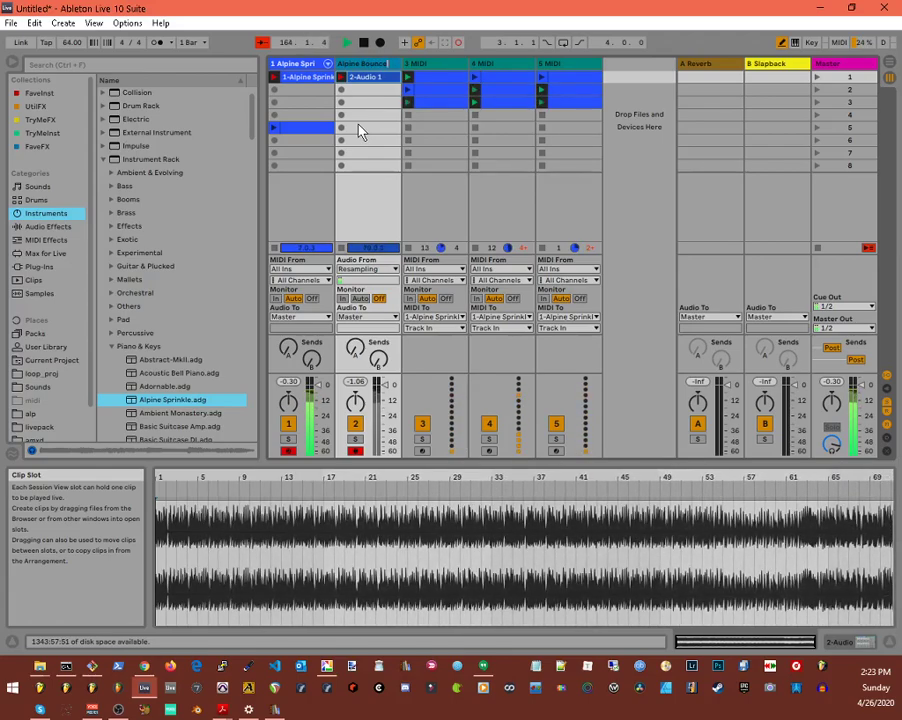
Rename the clip recording in the Alpine Bounce track's first slot as "Alp Bnc".
key("Return")
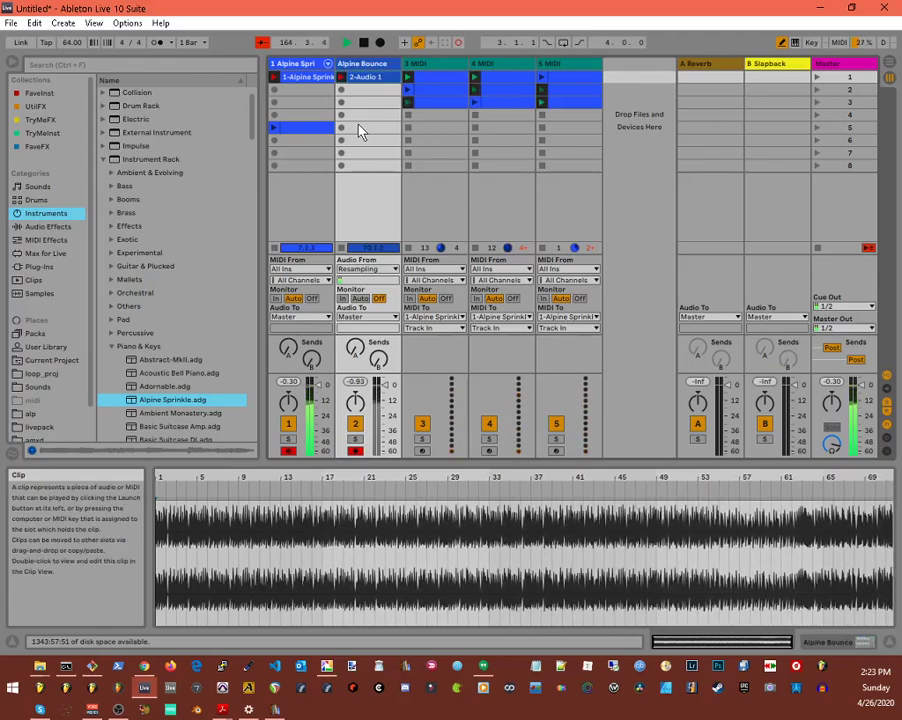
key("ctrl+r")
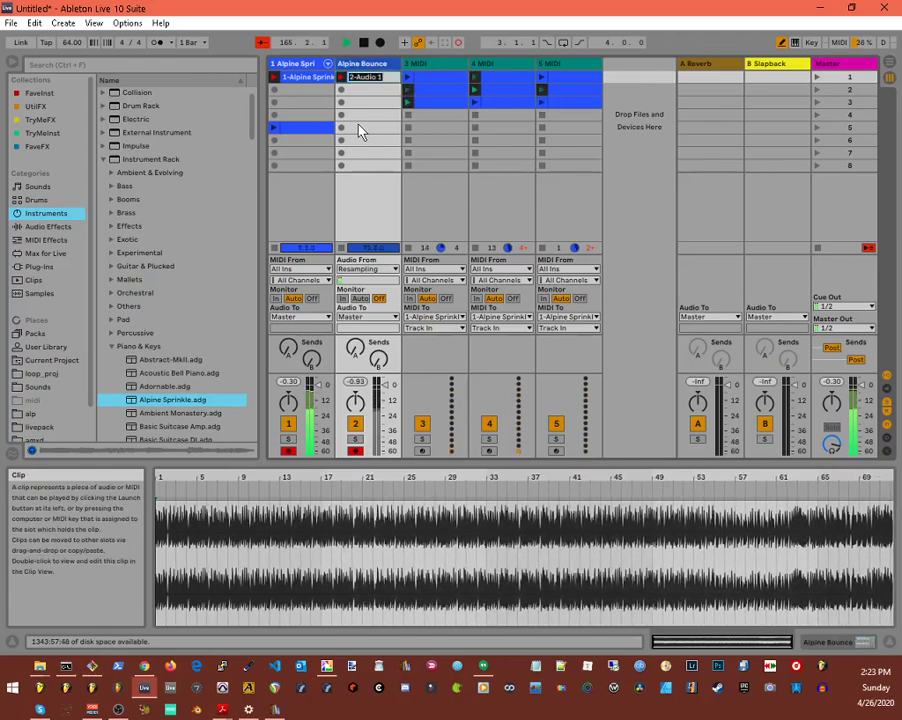
type("AQlp")
key("BackSpace")
key("BackSpace")
key("BackSpace")
type("lp Bnc")
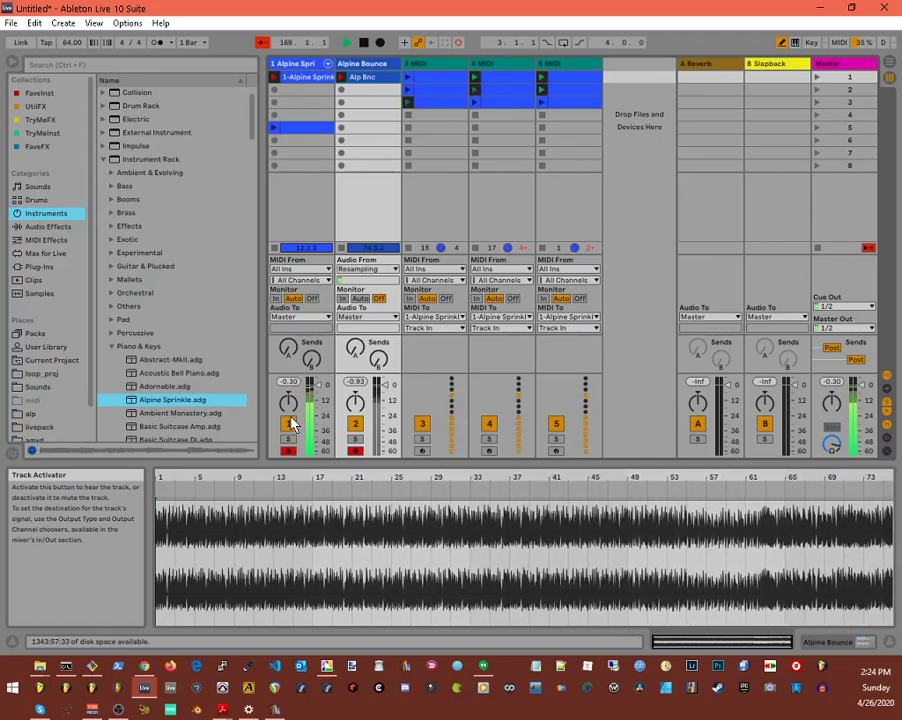
Show the Alpine Sprinkle track's devices, unfold the TransAm Piano rack and reveal its chains and the Operator instrument.
left_click(290, 64)
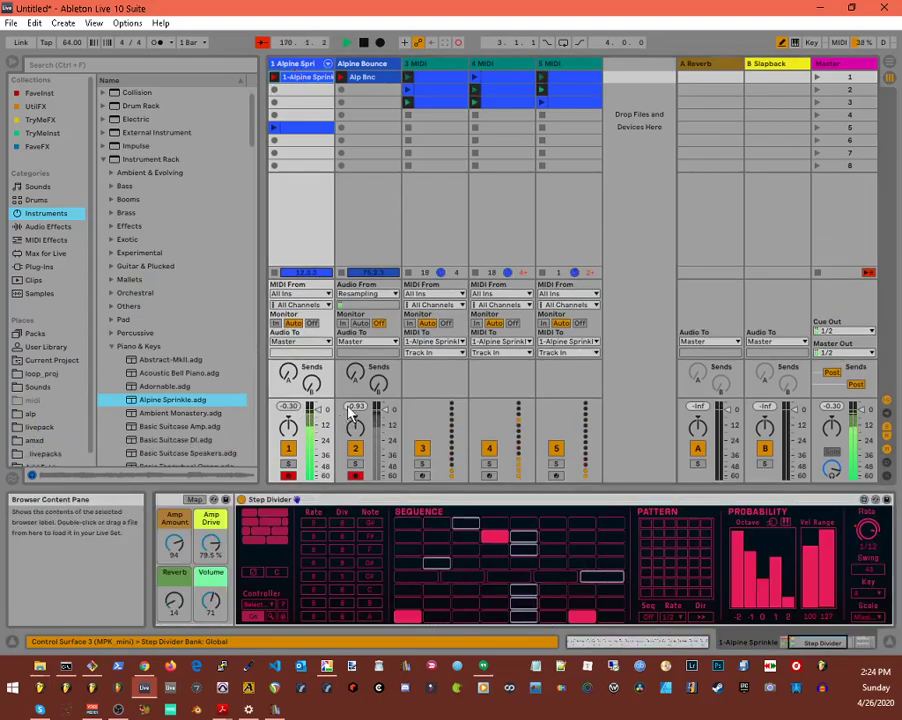
left_click(830, 645)
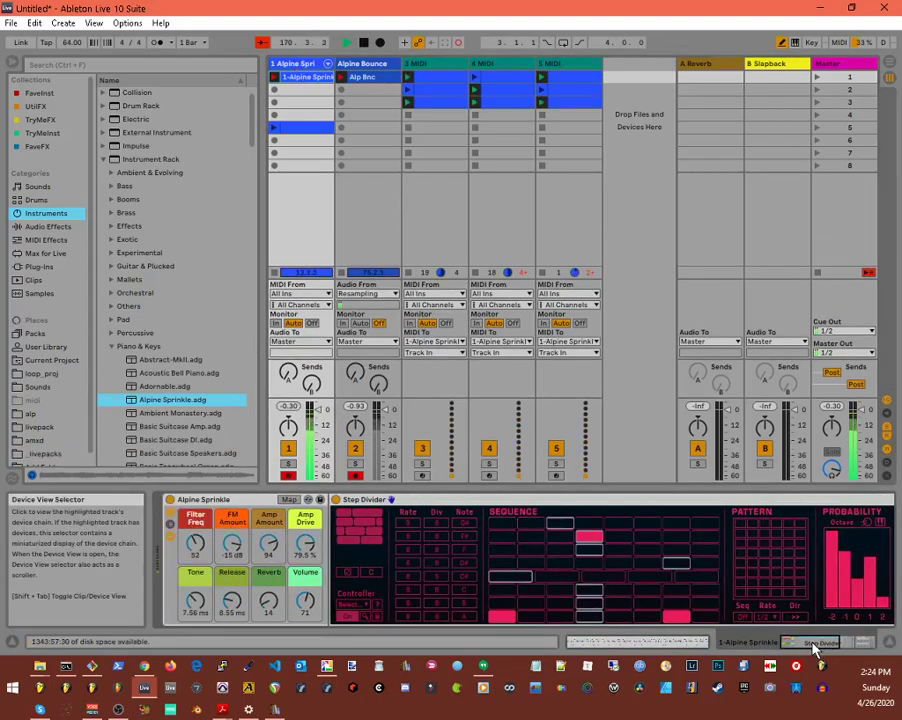
left_click(168, 528)
left_click(167, 527)
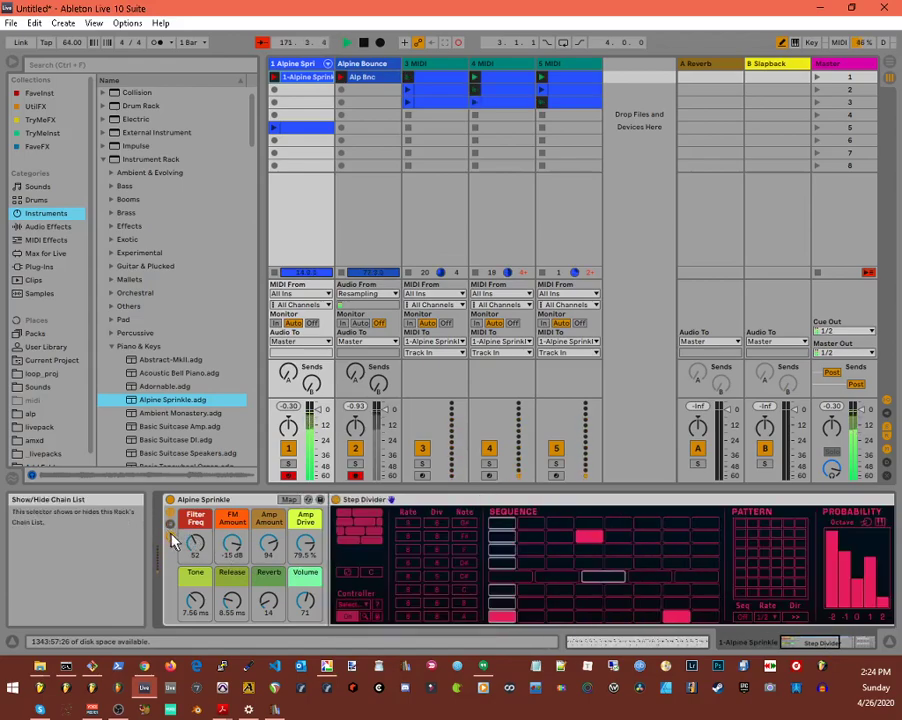
left_click(172, 539)
left_click(172, 539)
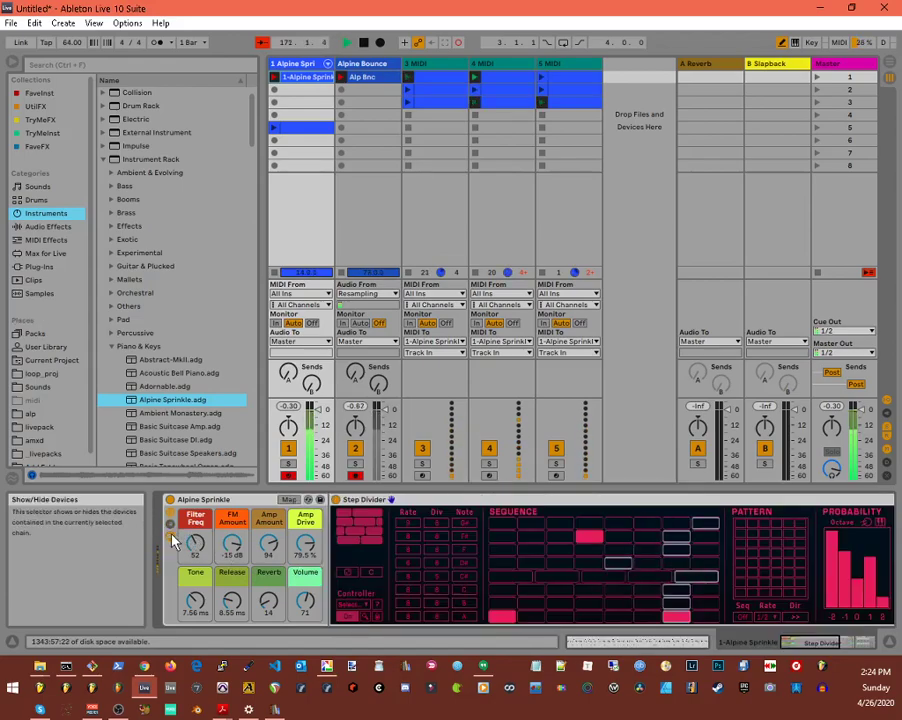
left_click_drag(817, 642, 842, 641)
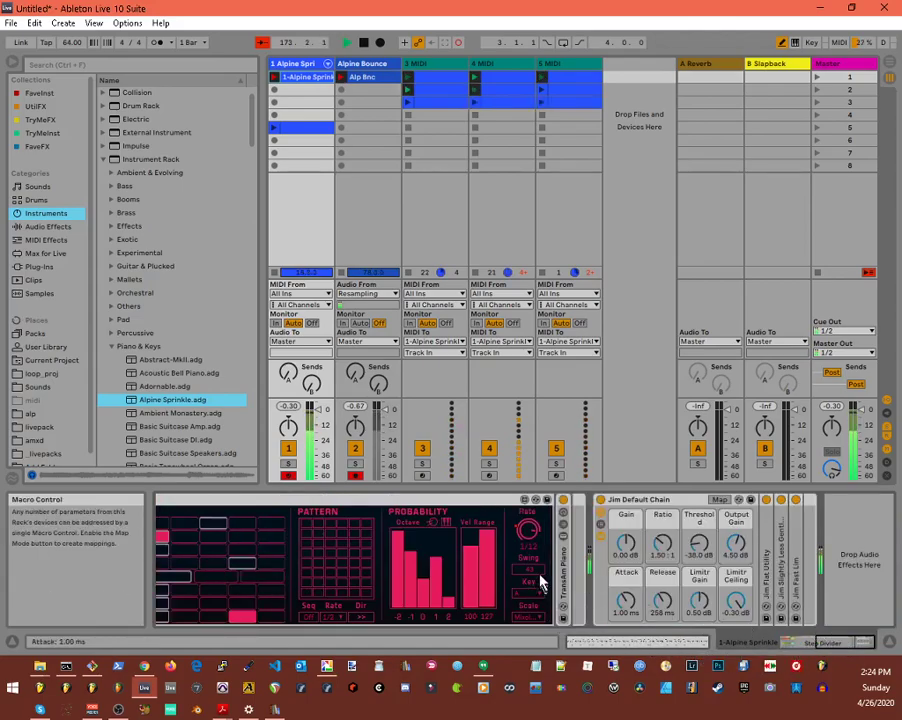
double_click(565, 558)
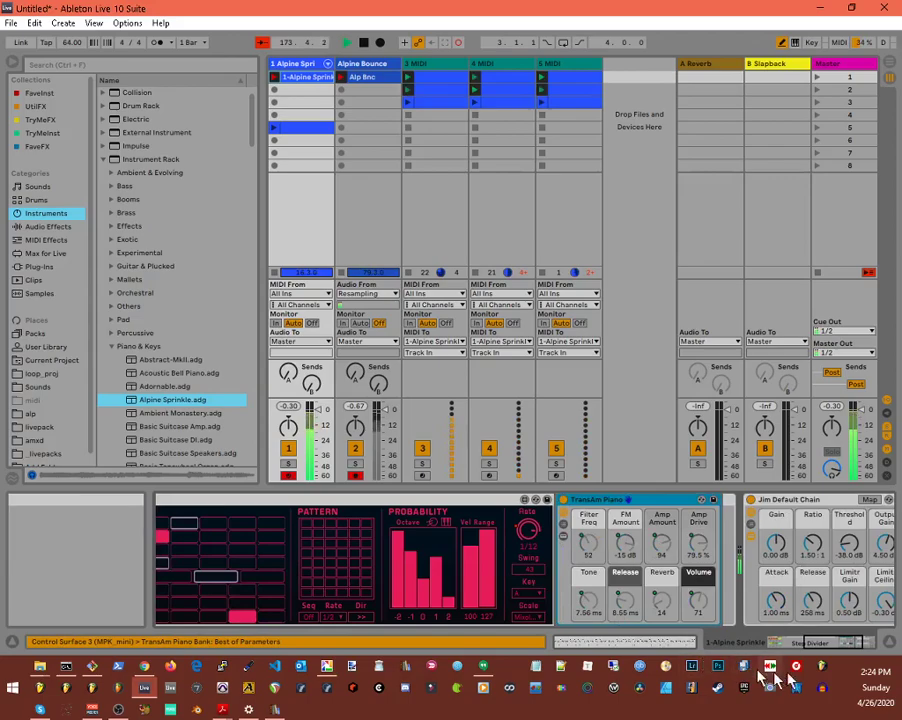
left_click(565, 541)
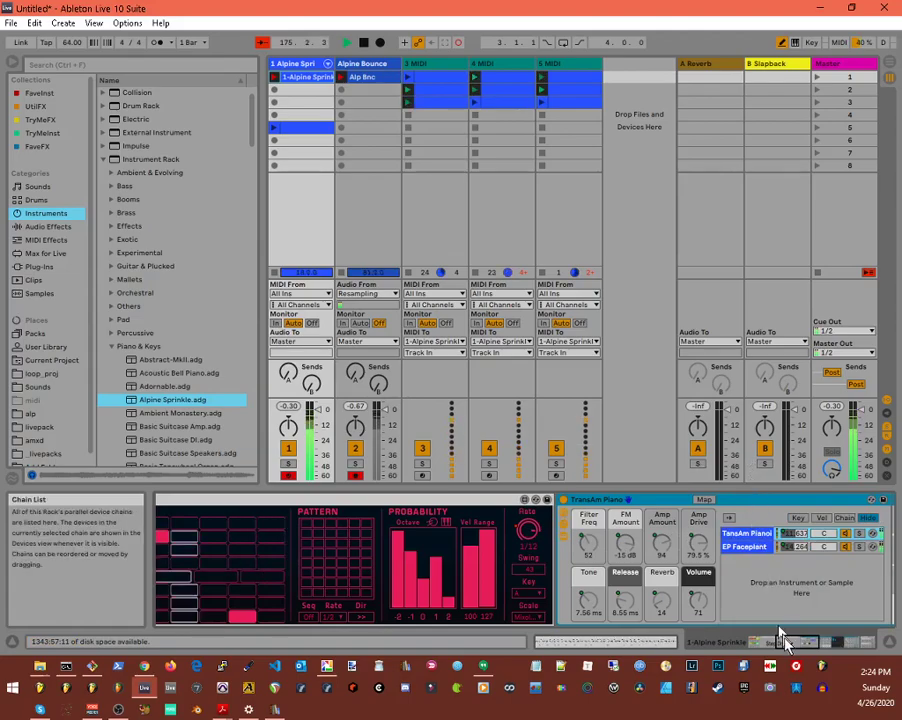
left_click_drag(791, 643, 841, 642)
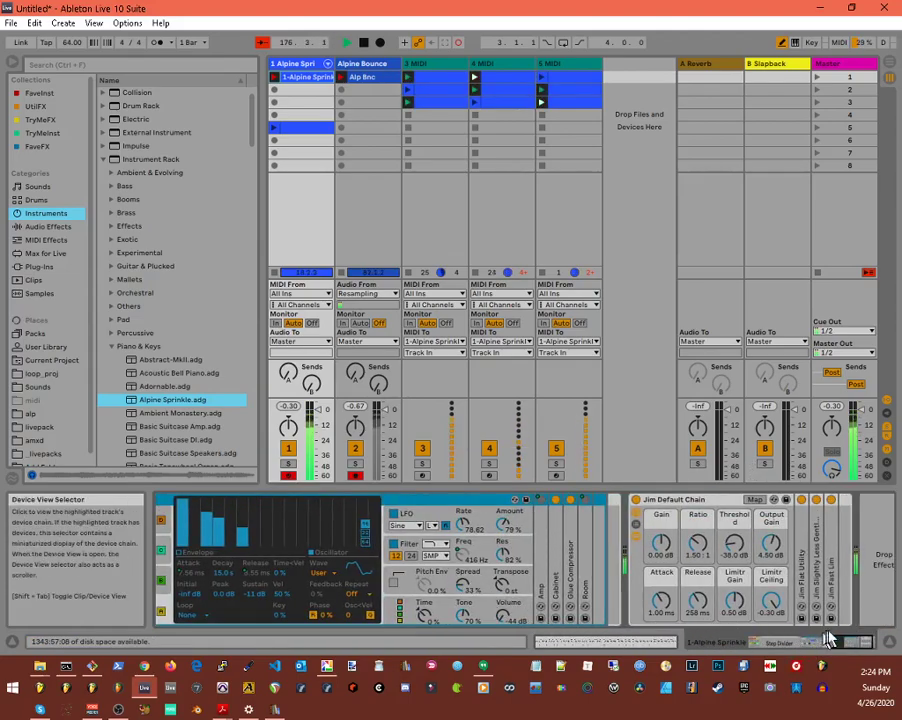
left_click_drag(840, 643, 832, 641)
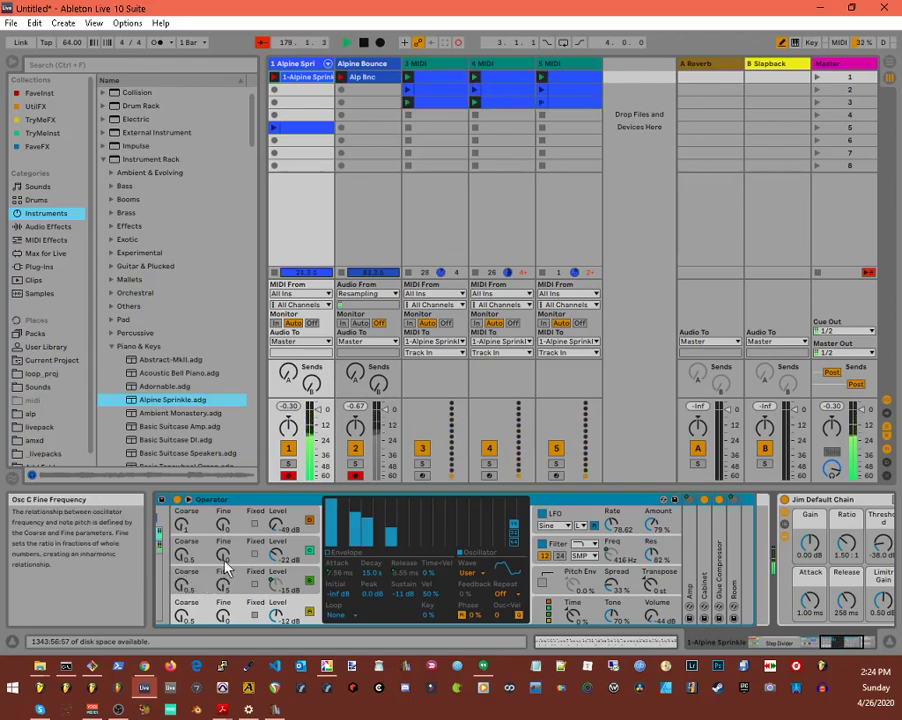
Set the fine frequency of Operator's oscillator C to 710.
left_click_drag(225, 566, 225, 540)
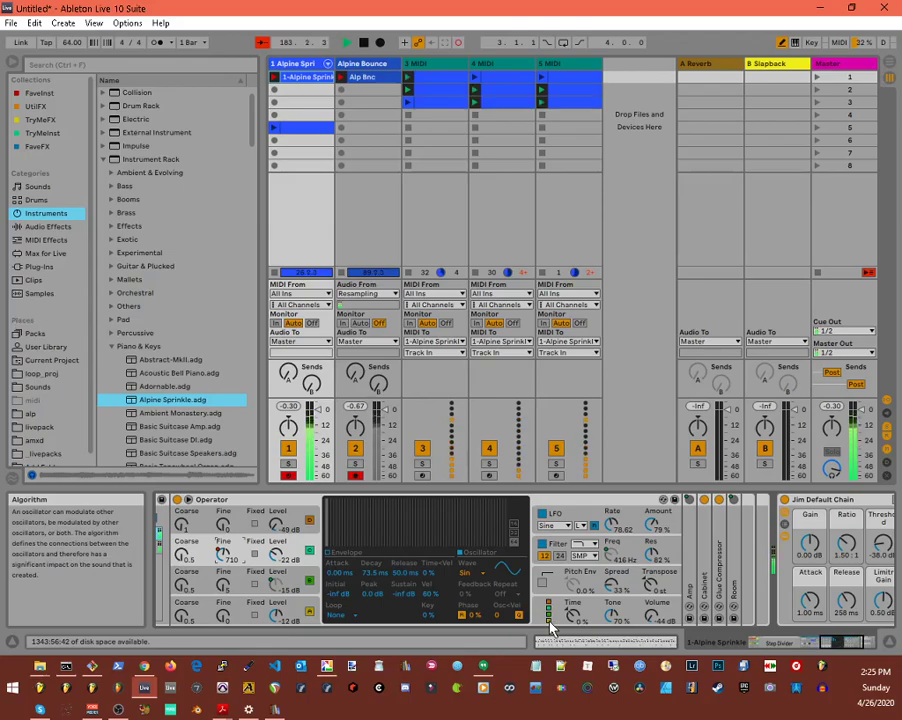
left_click(286, 580)
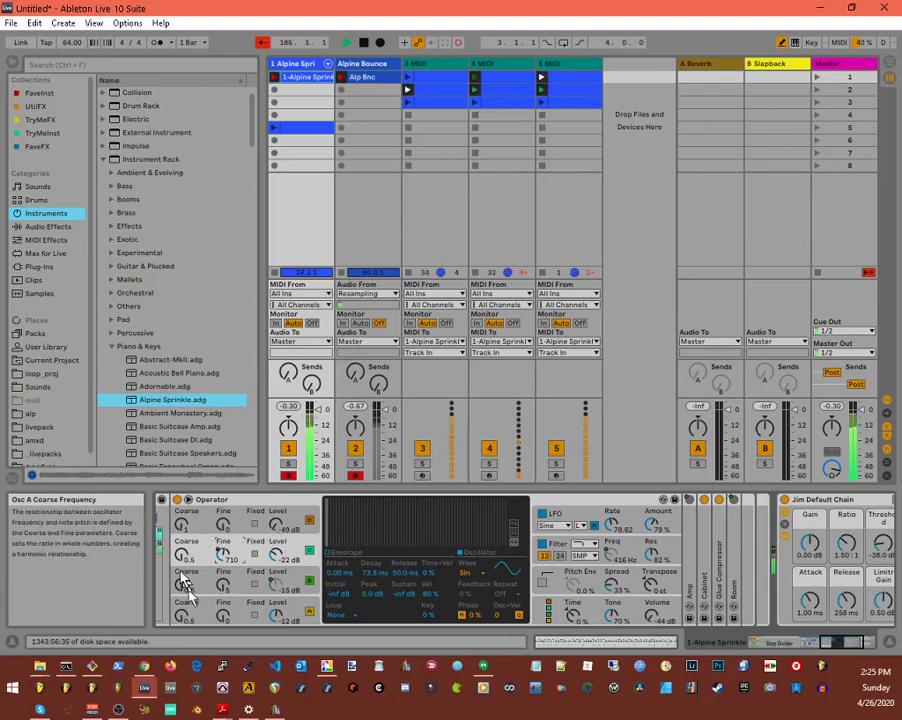
left_click(282, 578)
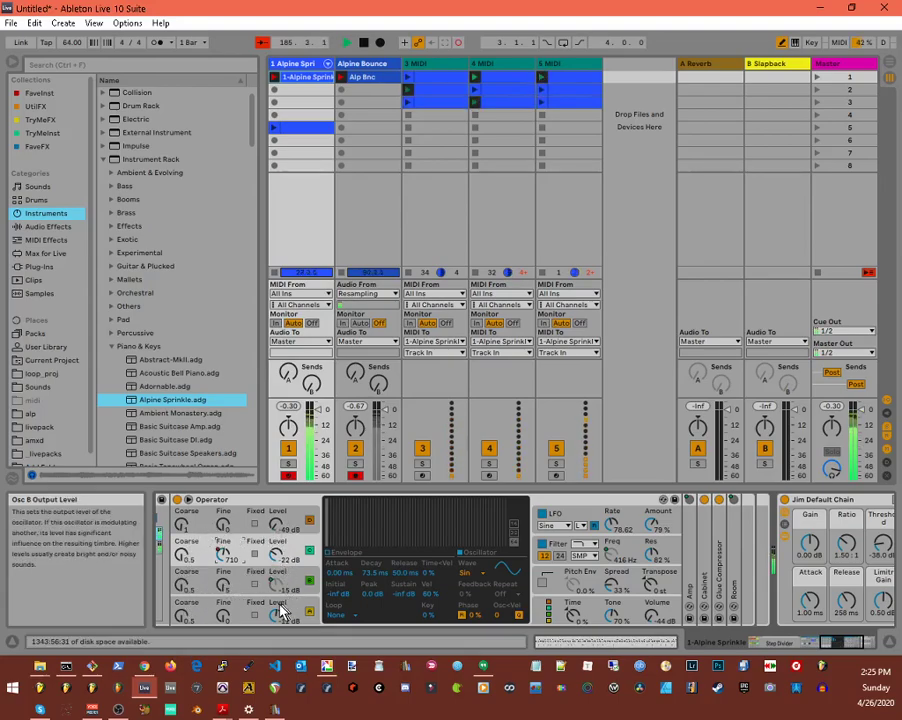
left_click(280, 588)
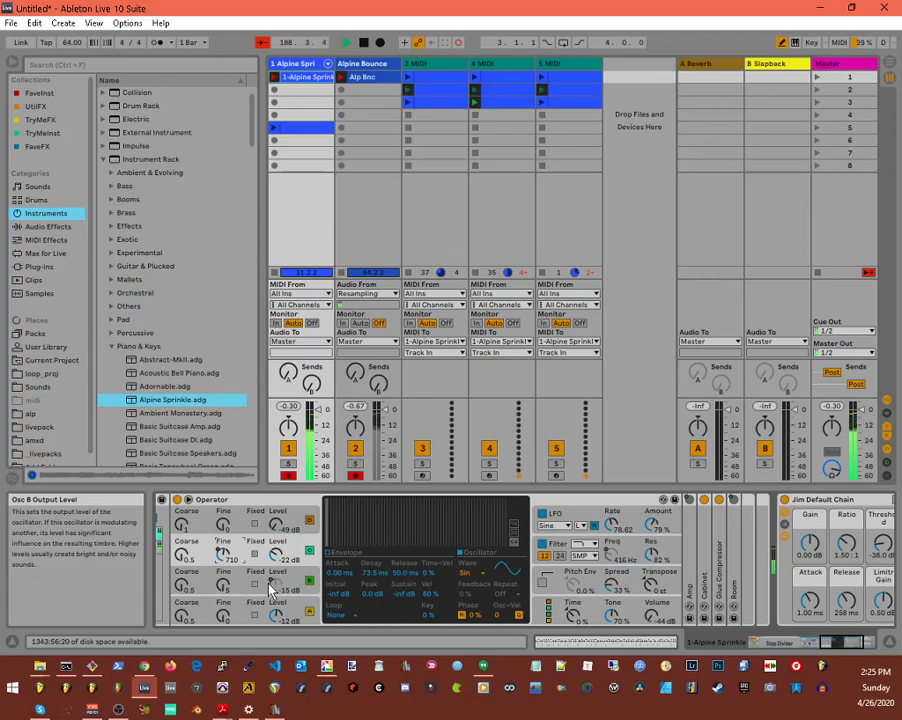
Set Operator's oscillator B coarse frequency to 15 and change the LFO waveform to S&H.
left_click(184, 586)
left_click_drag(181, 586, 181, 562)
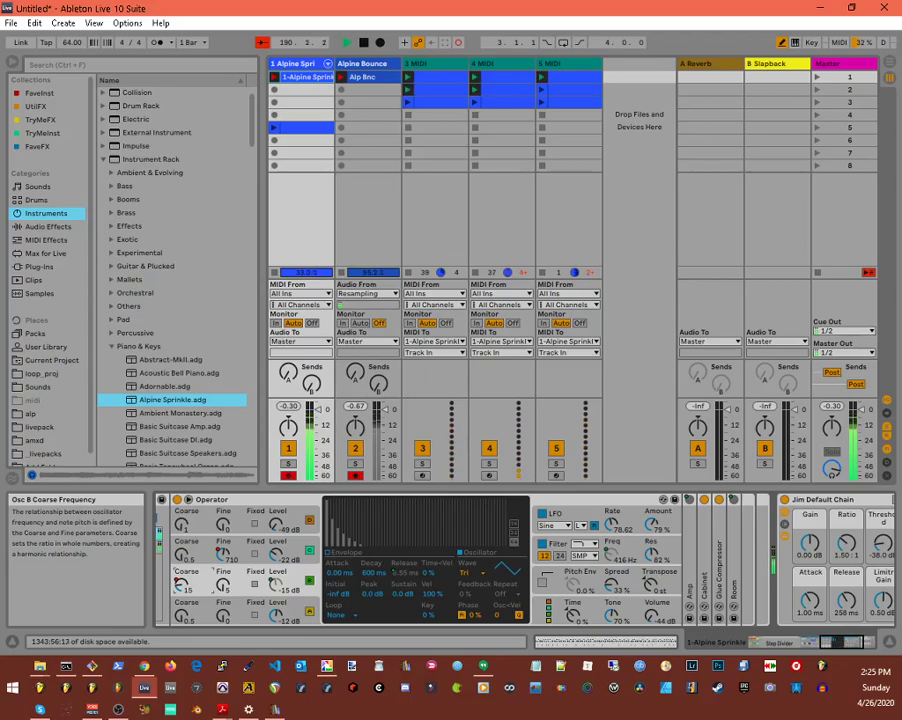
mouse_move(181, 586)
left_mouse_down()
mouse_move(181, 577)
mouse_move(181, 589)
left_mouse_up()
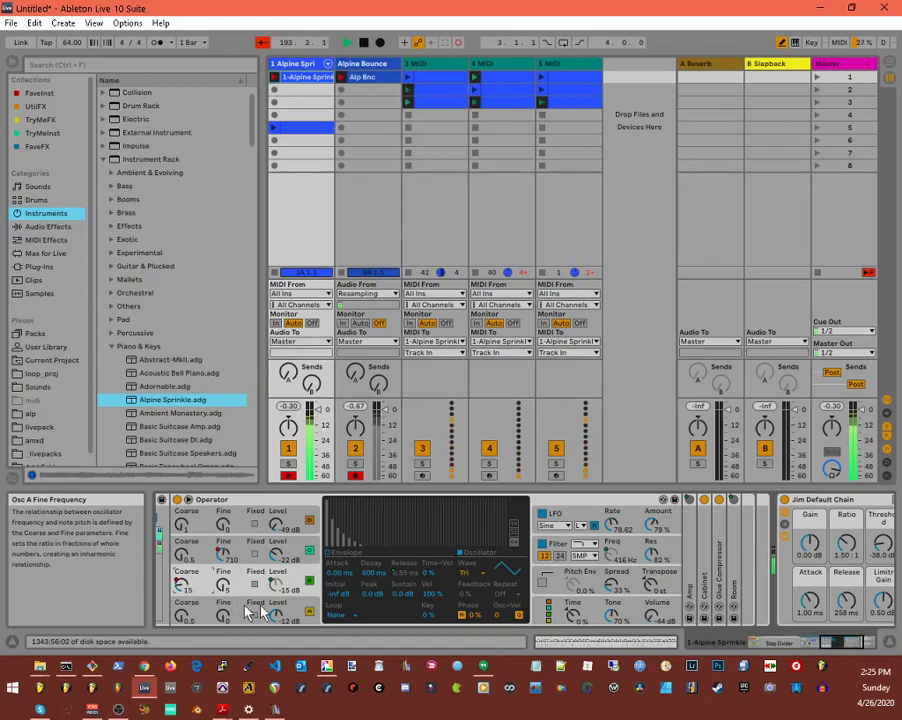
left_click(547, 526)
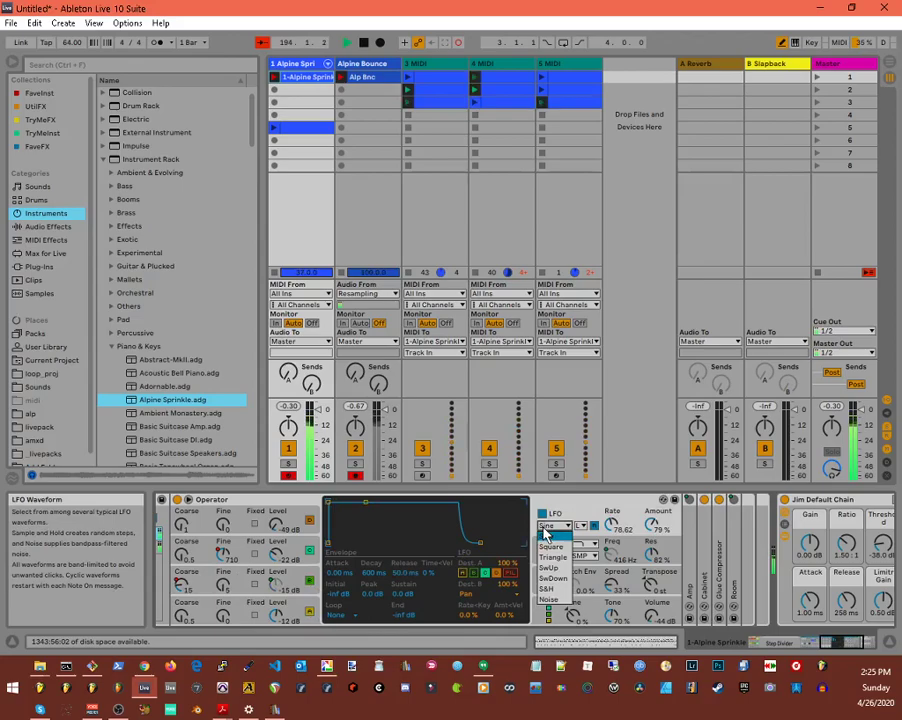
left_click(543, 591)
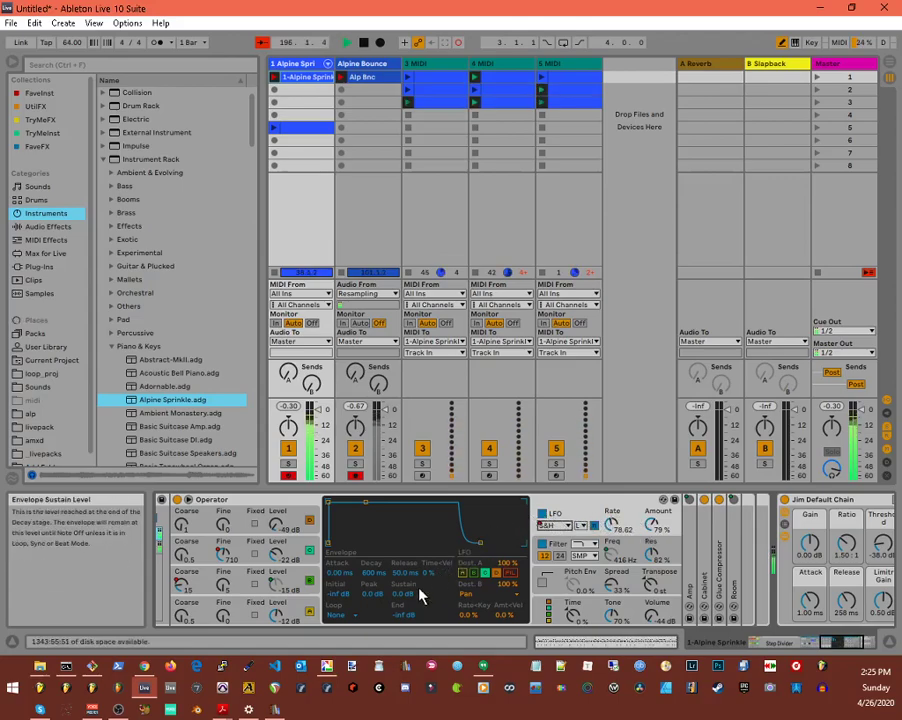
Lengthen the envelope attack of Operator's oscillator D and raise its output level to -26 dB.
left_click(197, 525)
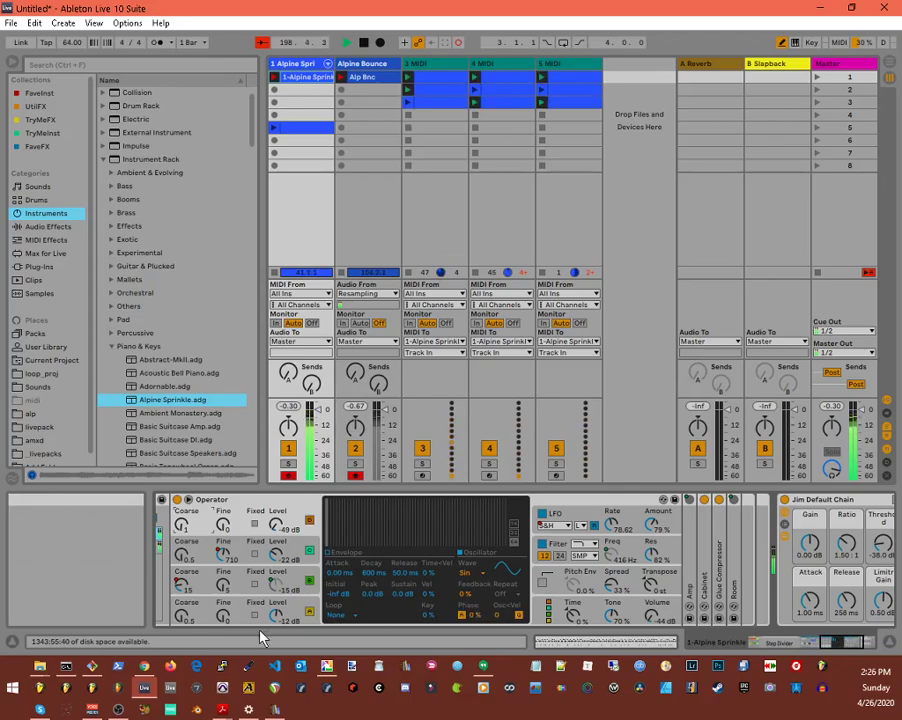
left_click(822, 643)
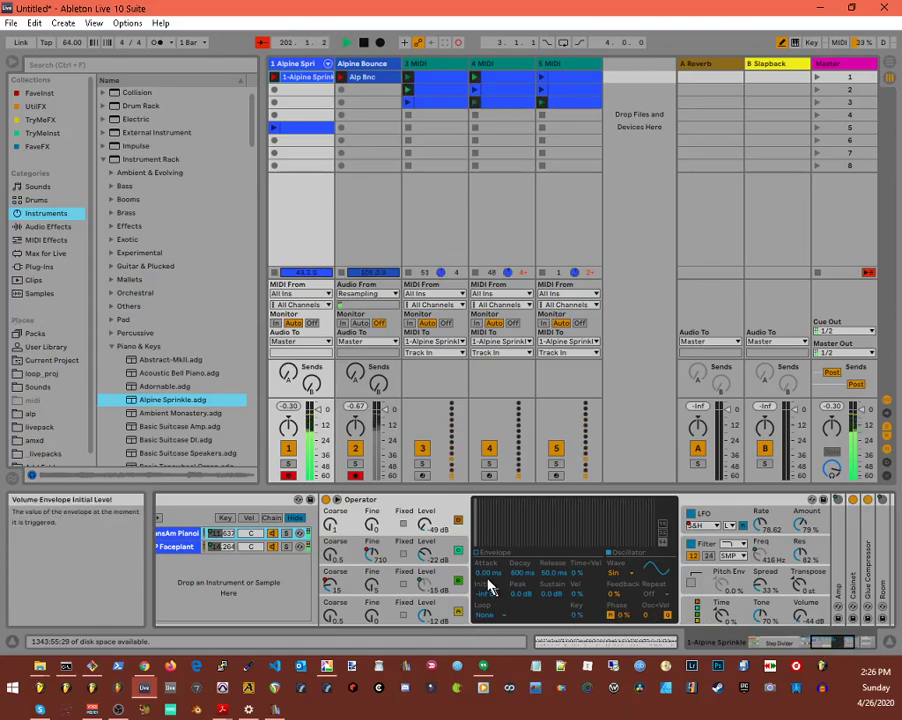
mouse_move(485, 580)
left_mouse_down()
mouse_move(485, 530)
mouse_move(485, 562)
left_mouse_up()
left_click_drag(423, 525, 423, 498)
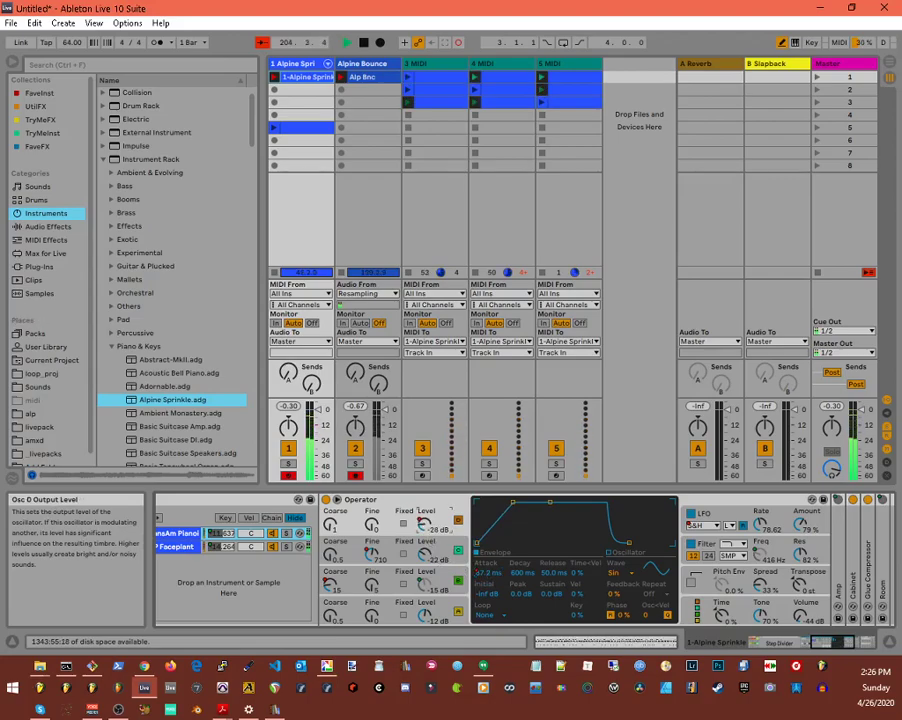
left_click_drag(423, 498, 423, 496)
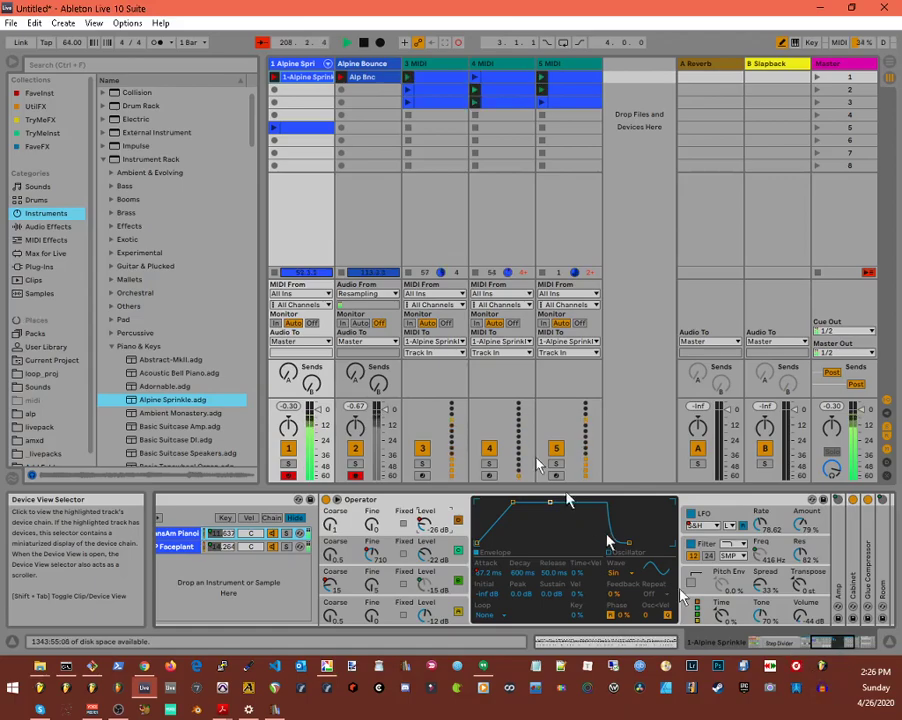
Apply the second Logic 8 groove ending in 65 from Swing and Groove to the 3 MIDI track's three clips, and commit it.
left_click(424, 83)
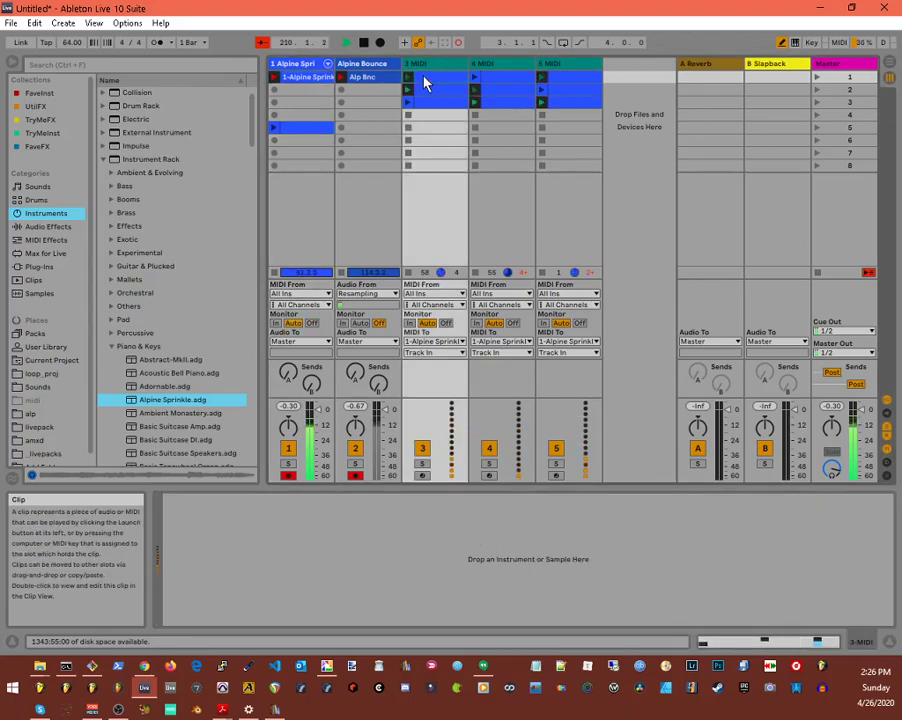
left_click(431, 104)
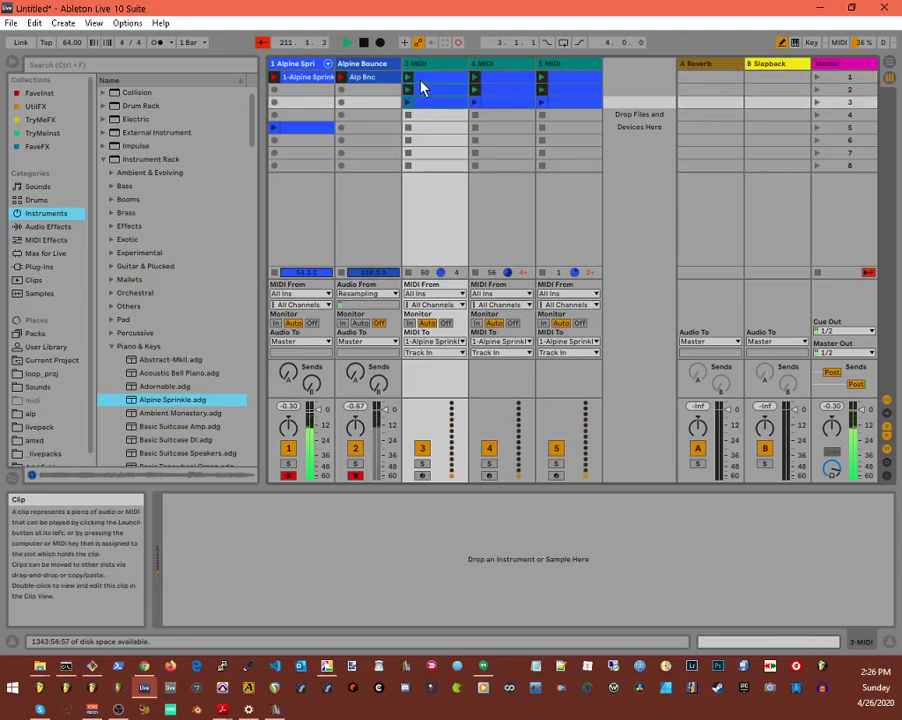
left_click(419, 87)
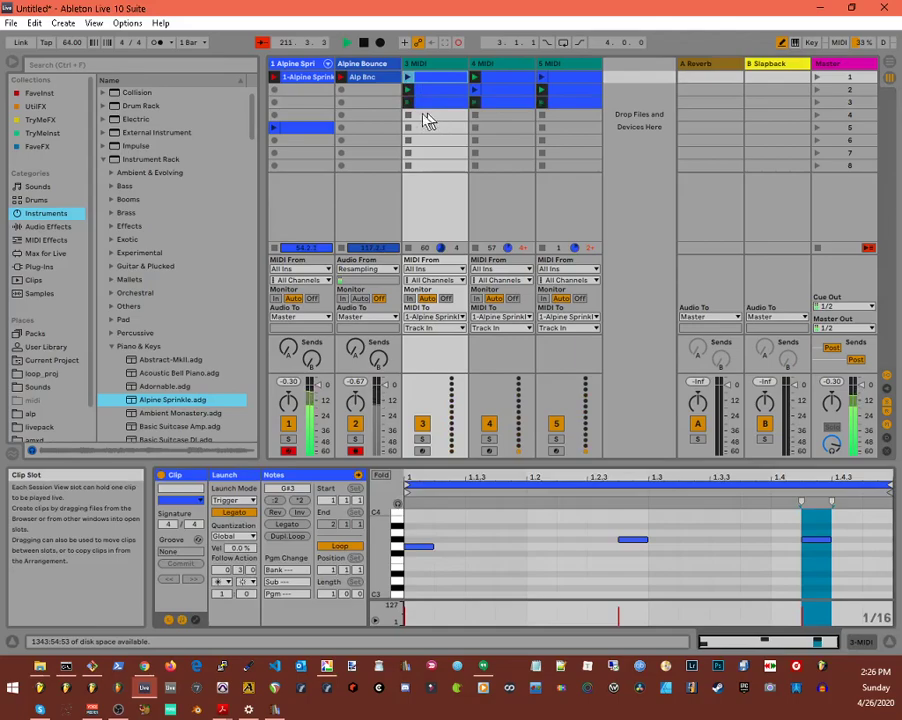
left_click(423, 102, "shift")
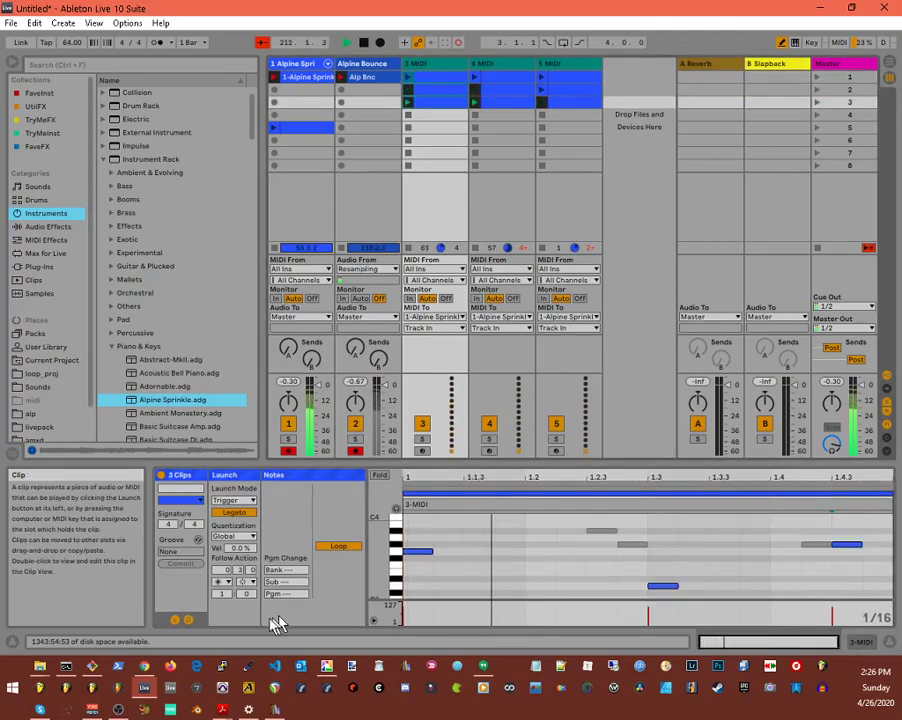
left_click(199, 540)
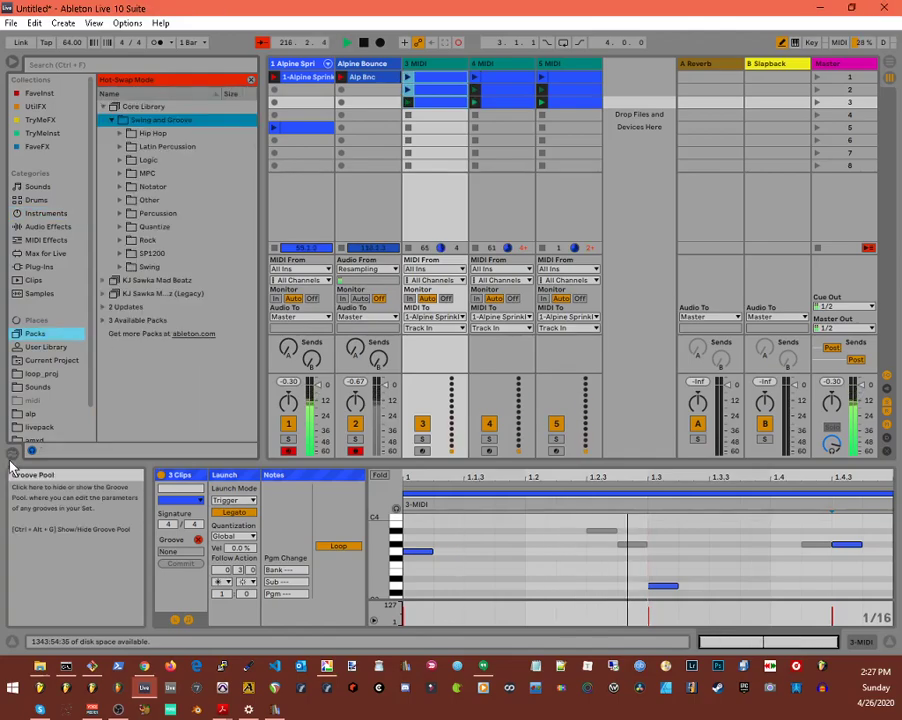
left_click(121, 268)
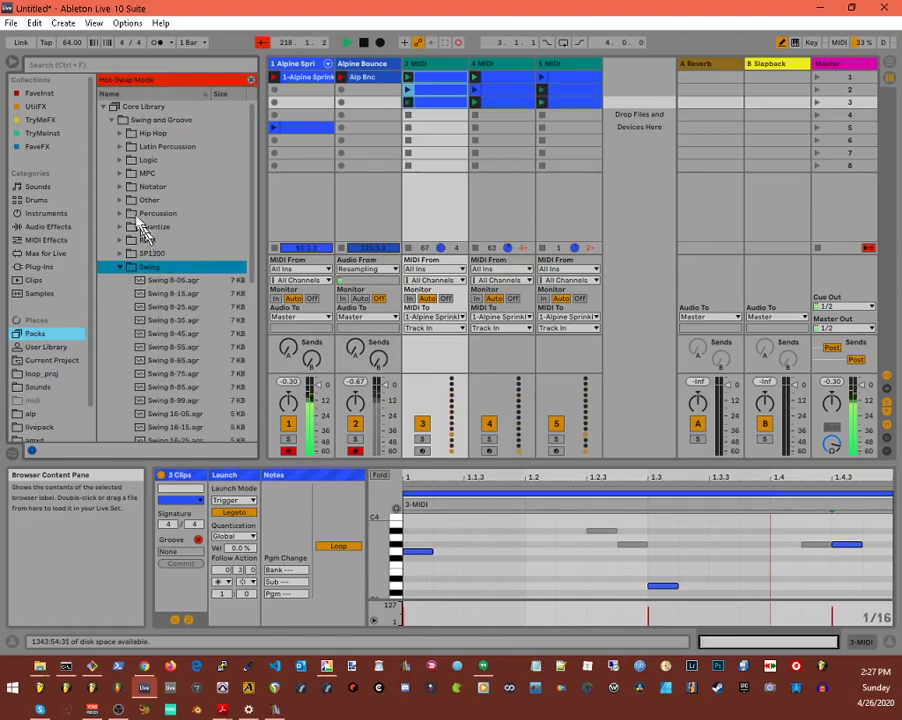
left_click(123, 163)
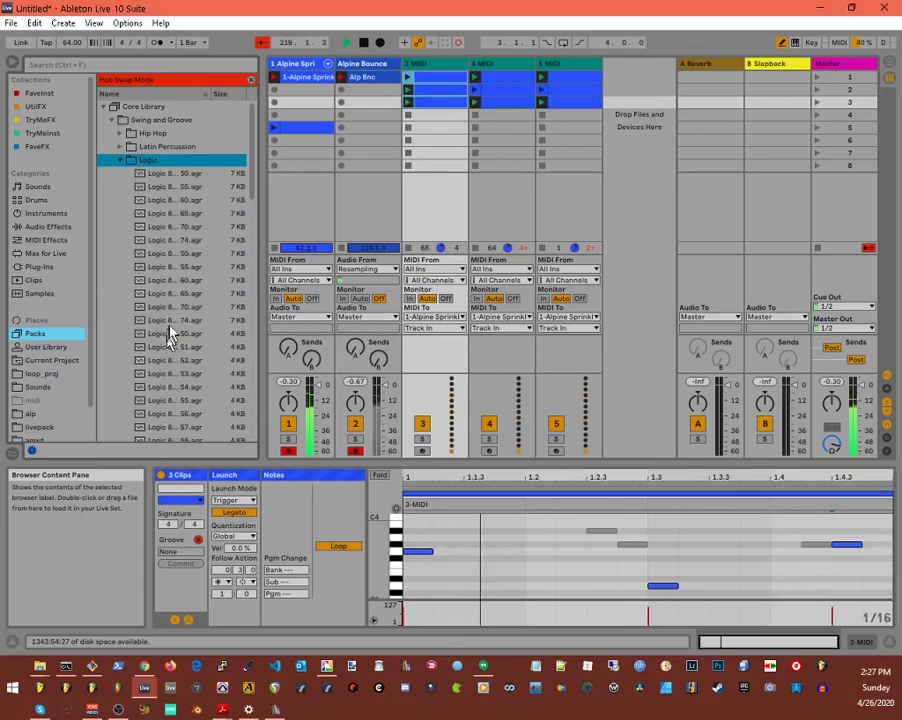
left_click(175, 294)
double_click(174, 299)
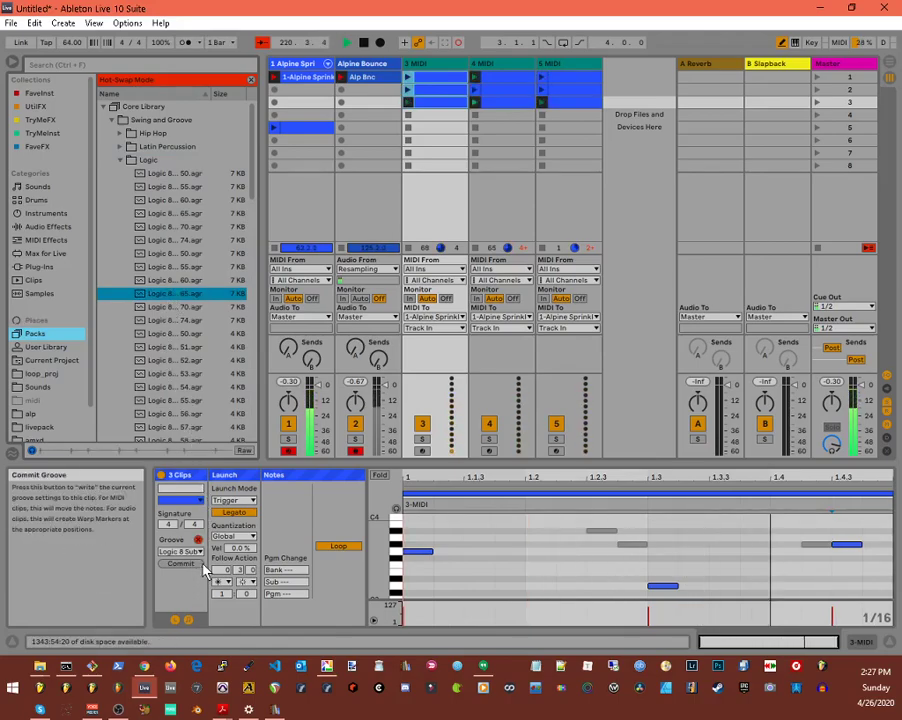
left_click(181, 564)
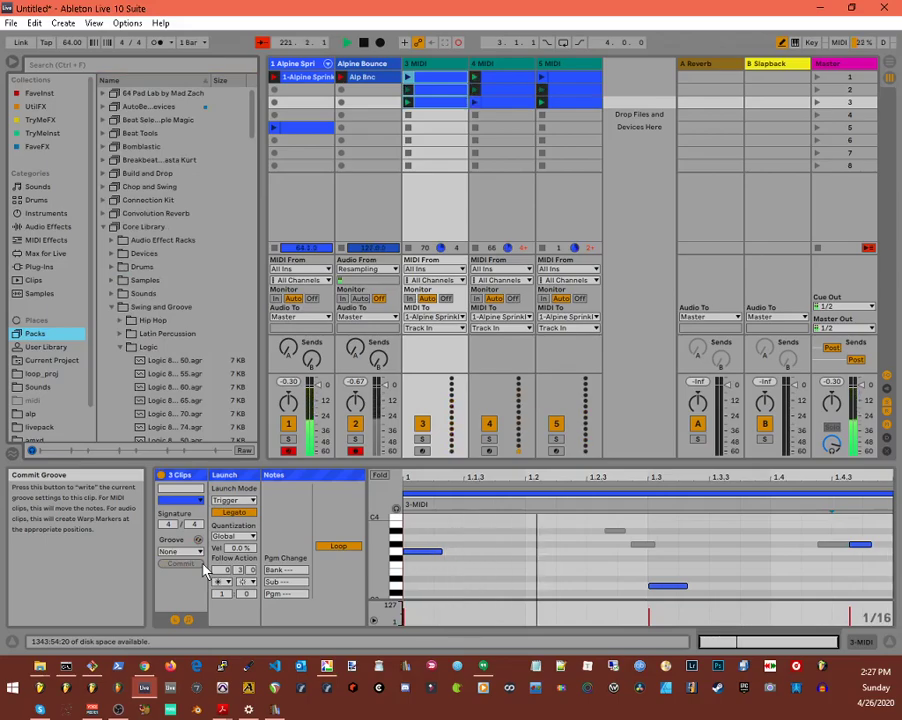
Apply the Logic 8 swing groove ending in 53 from Swing and Groove to the 5 MIDI track's three clips, and commit it.
left_click(568, 86)
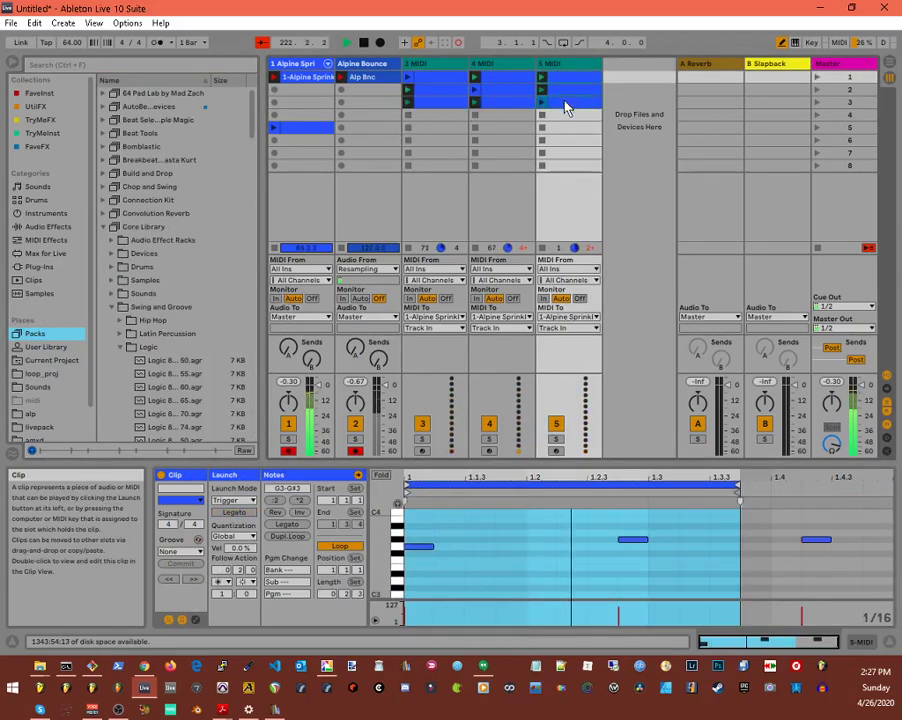
left_click(565, 102, "shift")
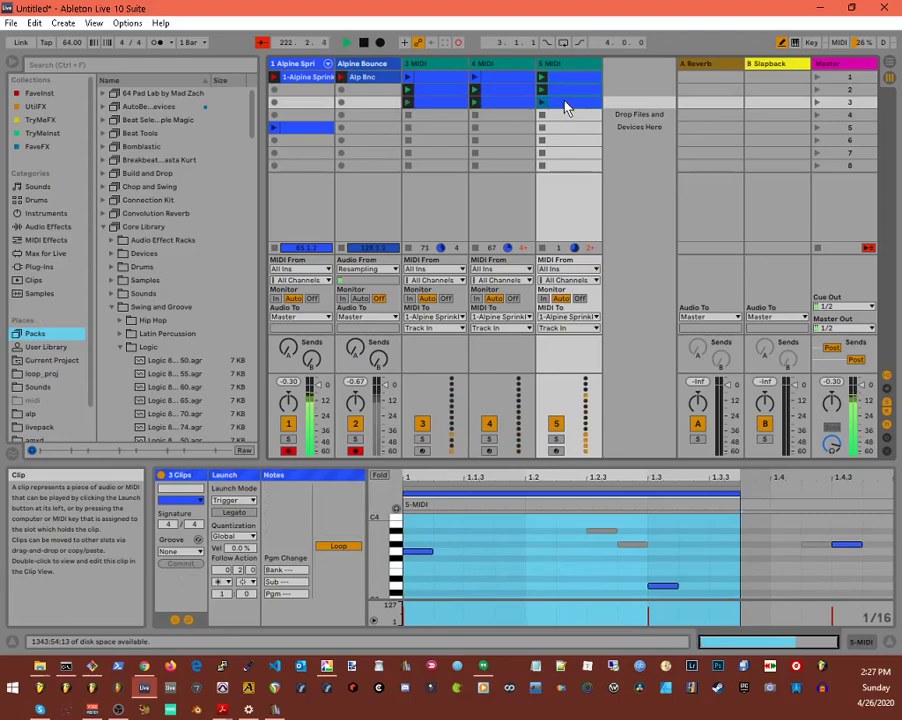
left_click(183, 555)
left_click(184, 556)
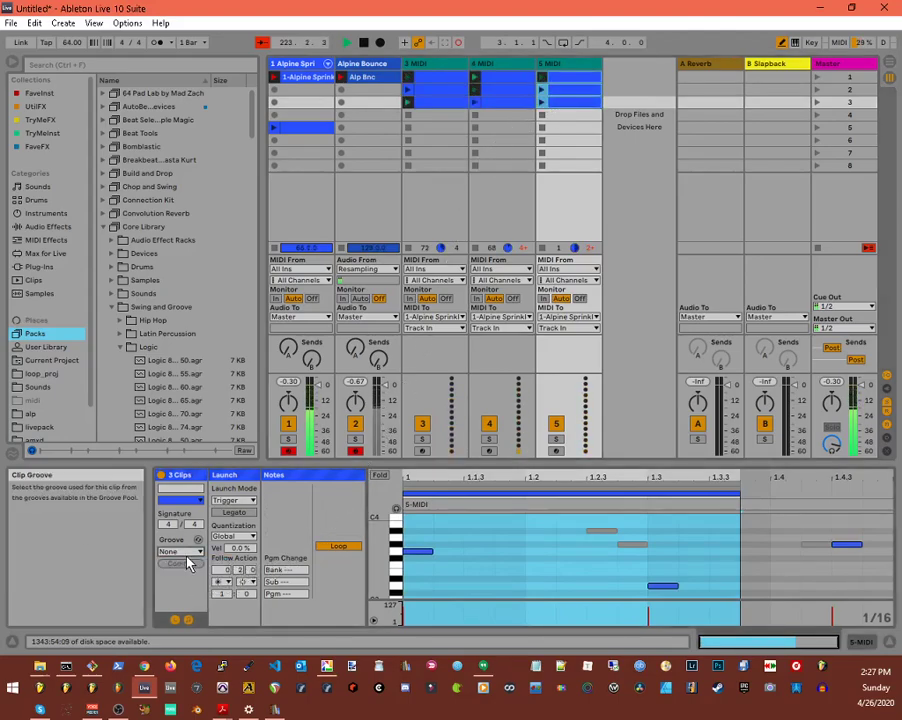
scroll(195, 410, "down", 2)
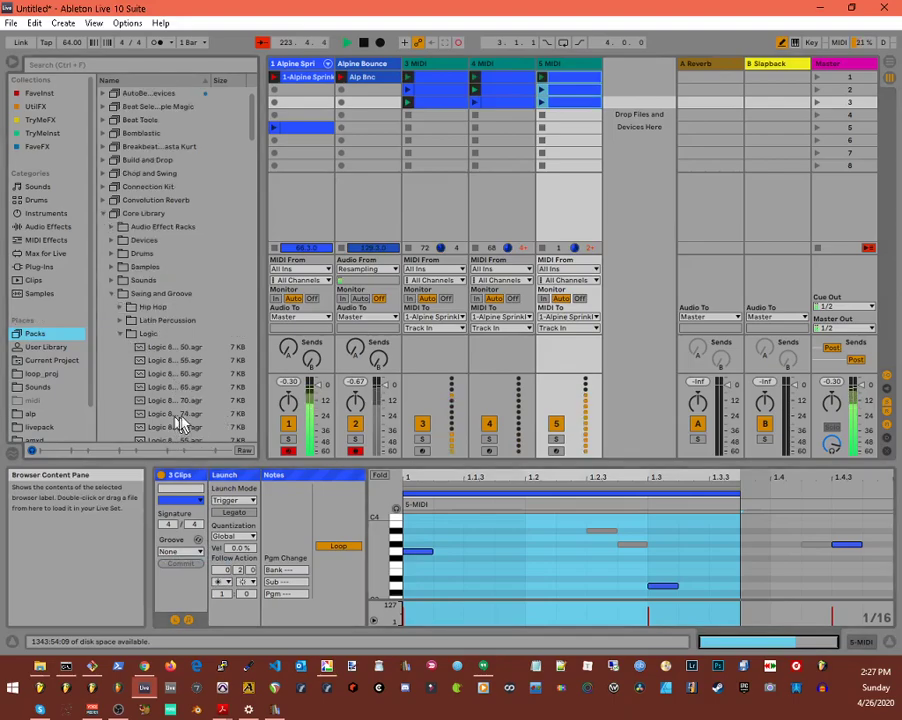
scroll(205, 405, "down", 3)
left_click(212, 411)
scroll(206, 412, "down", 3)
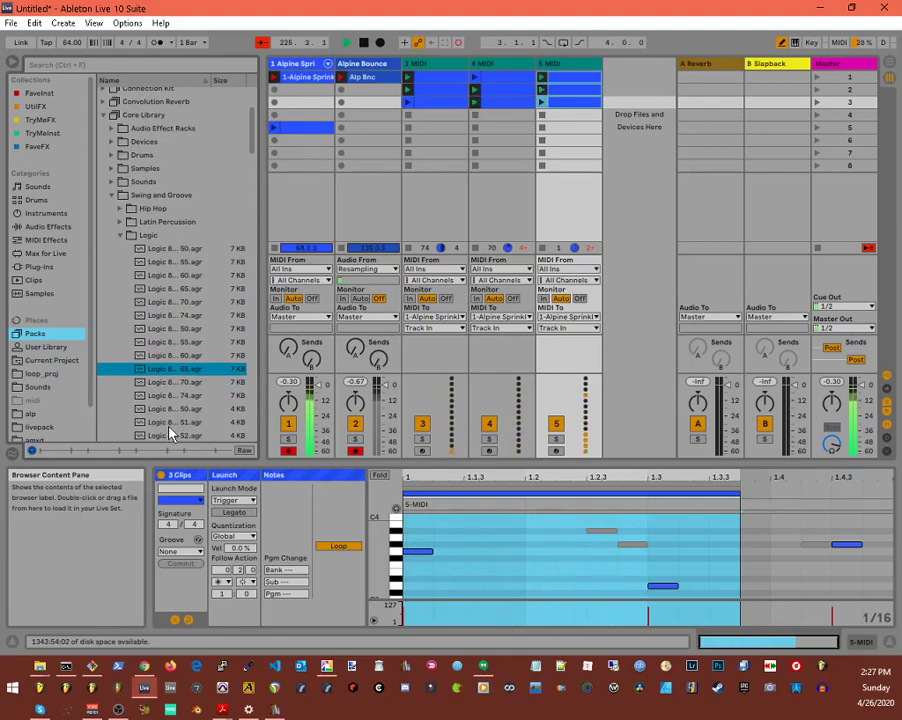
left_click(198, 539)
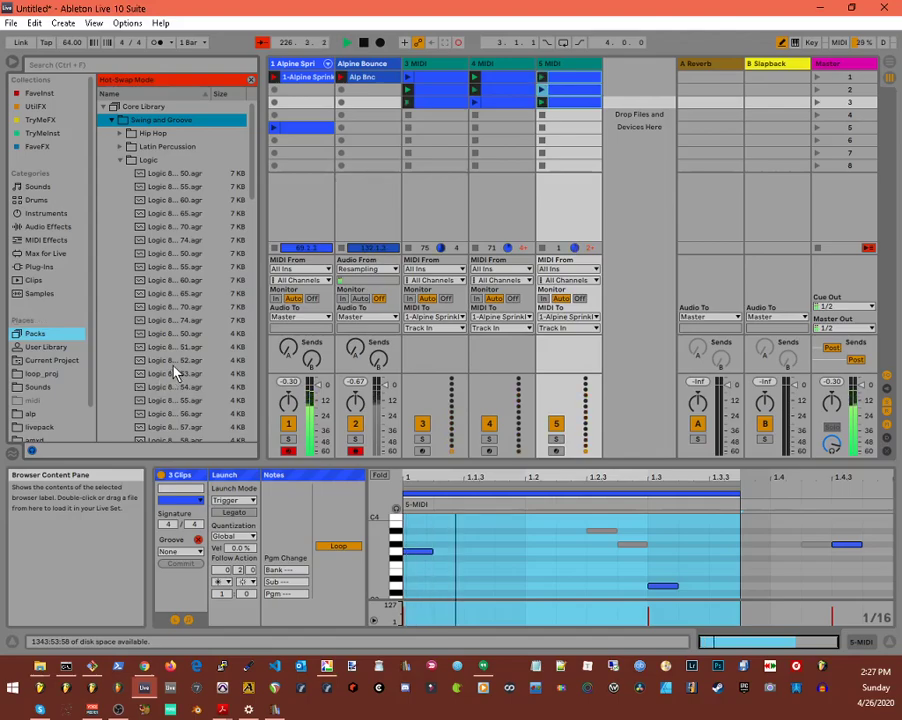
left_click(164, 373)
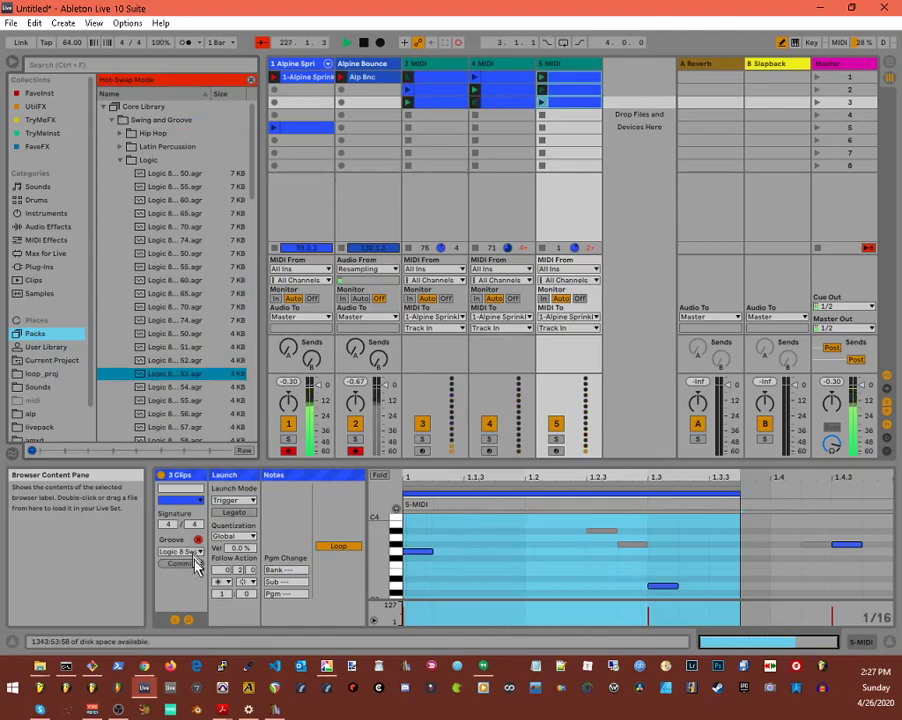
left_click(190, 563)
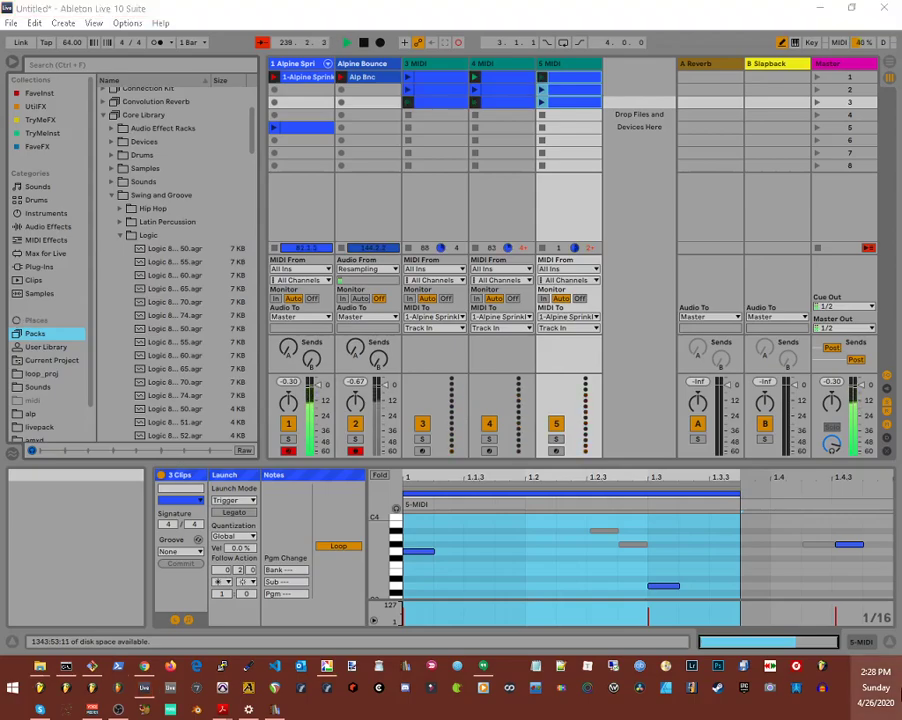
Switch to the Alarms & Clock window and move it out of the way of the Live set.
left_click(875, 687)
left_click(875, 687)
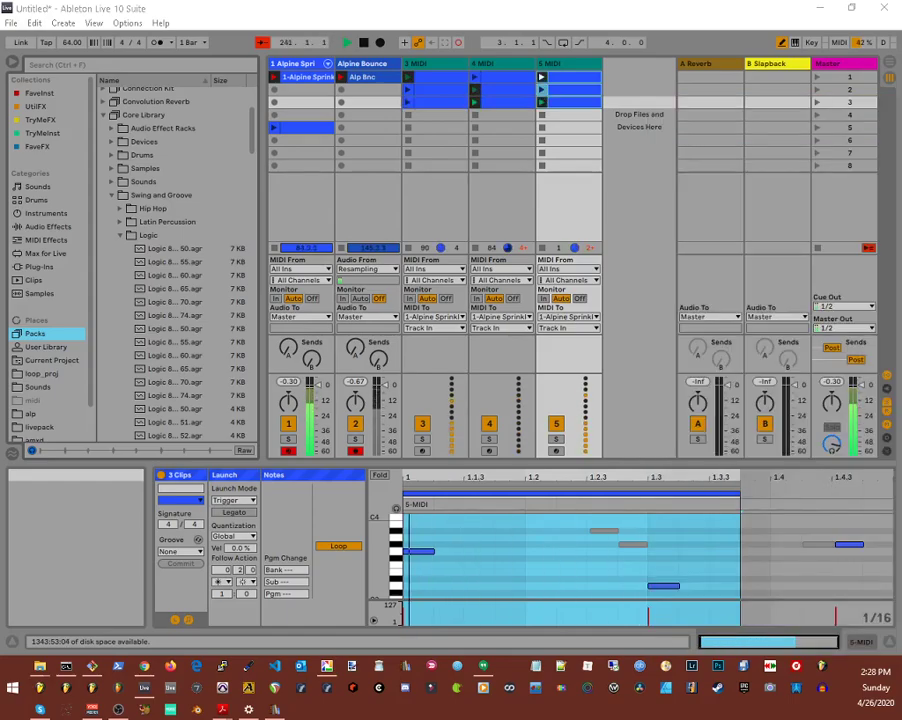
key("alt+Tab")
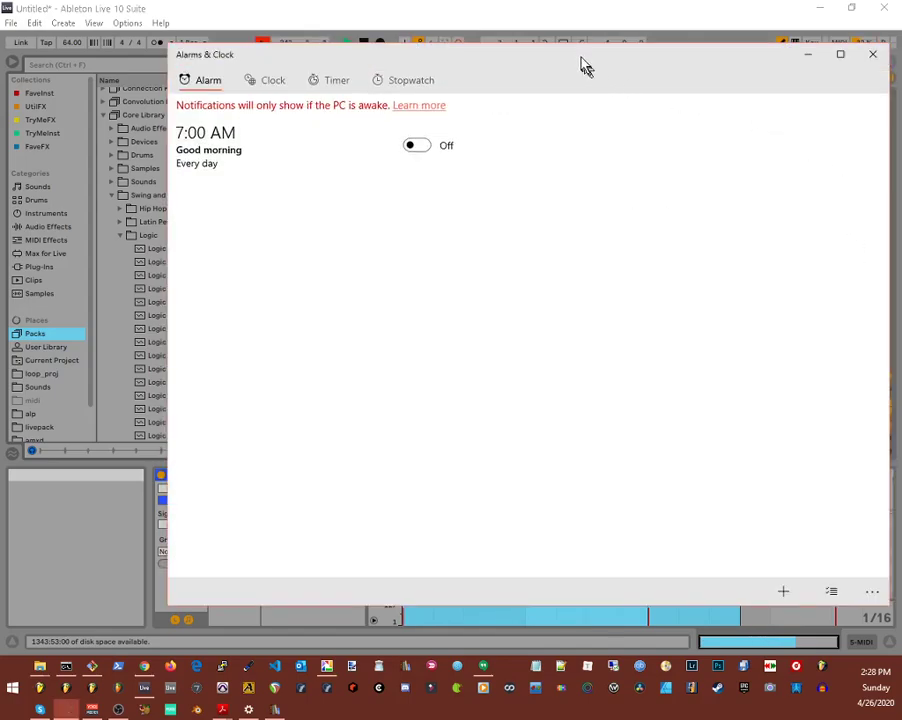
left_click_drag(580, 56, 901, 60)
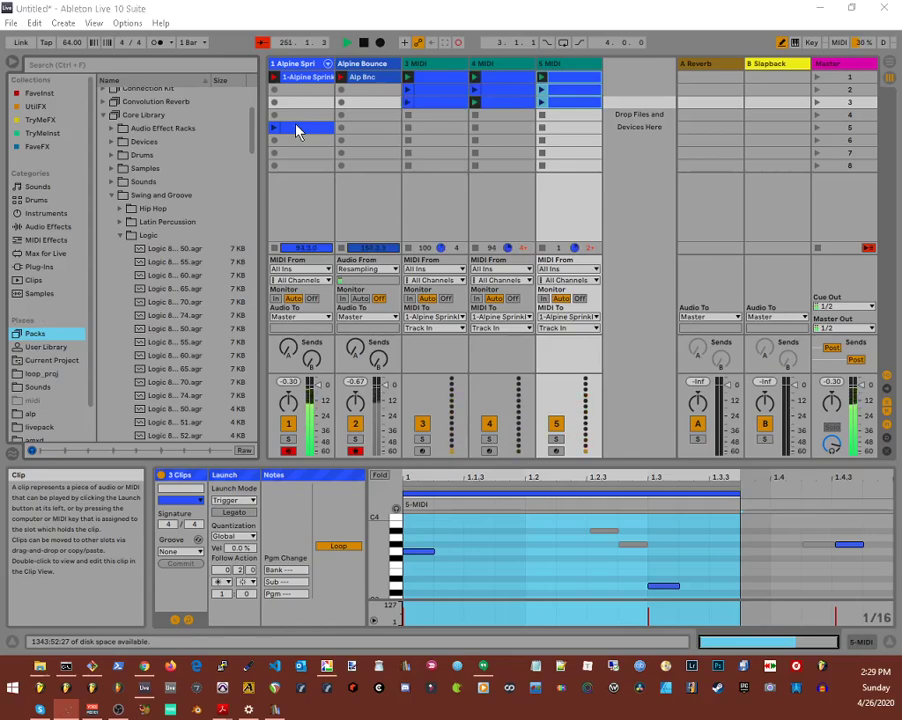
Show the Alpine Sprinkle track's device chain and collapse the Alpine Sprinkle rack to its macro controls.
left_click(290, 72)
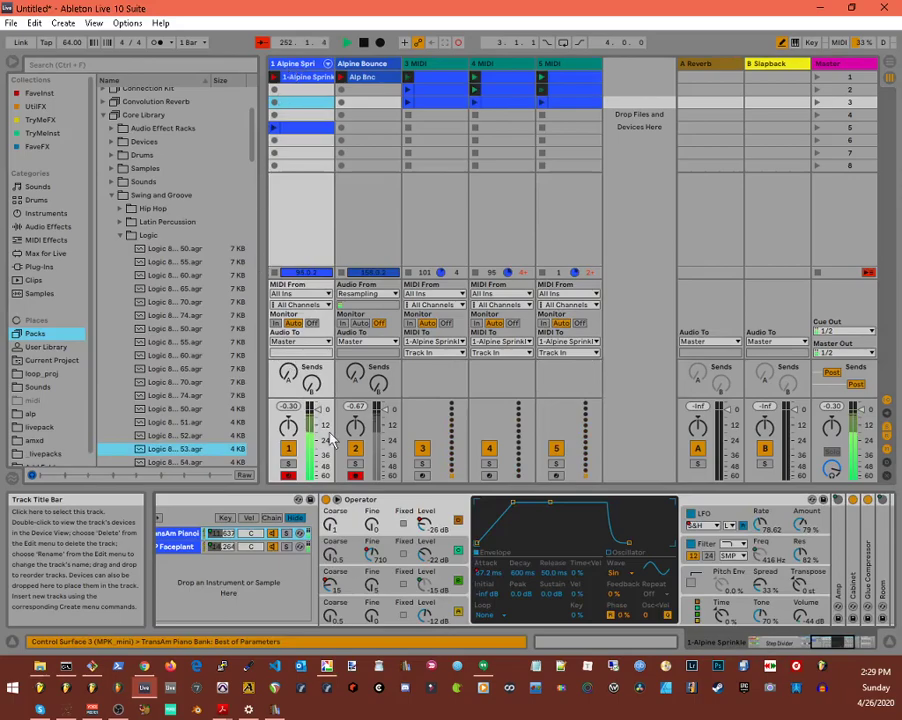
left_click_drag(832, 644, 764, 642)
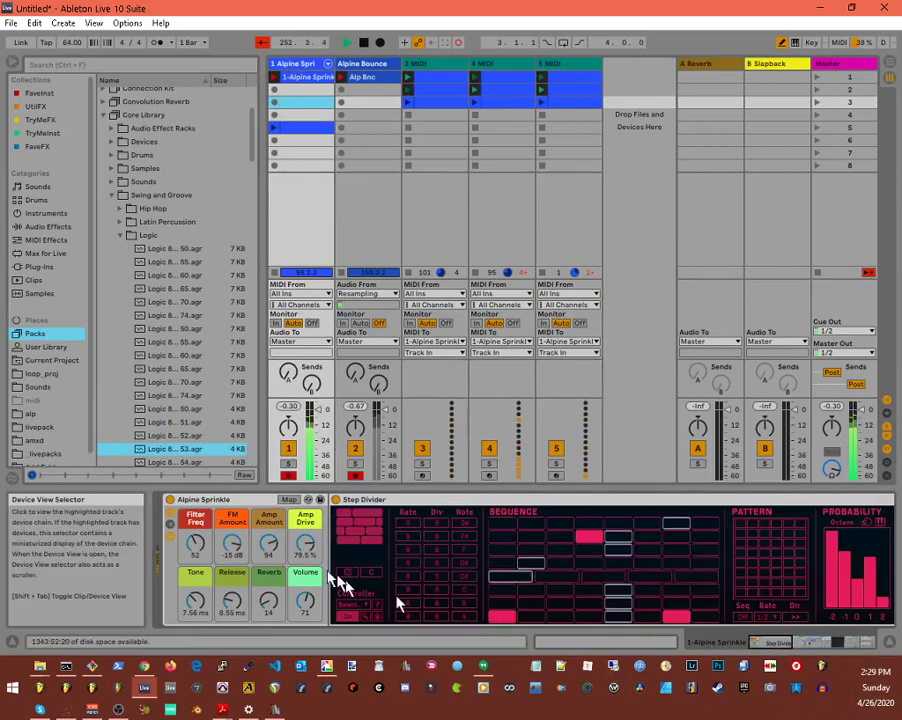
left_click(168, 536)
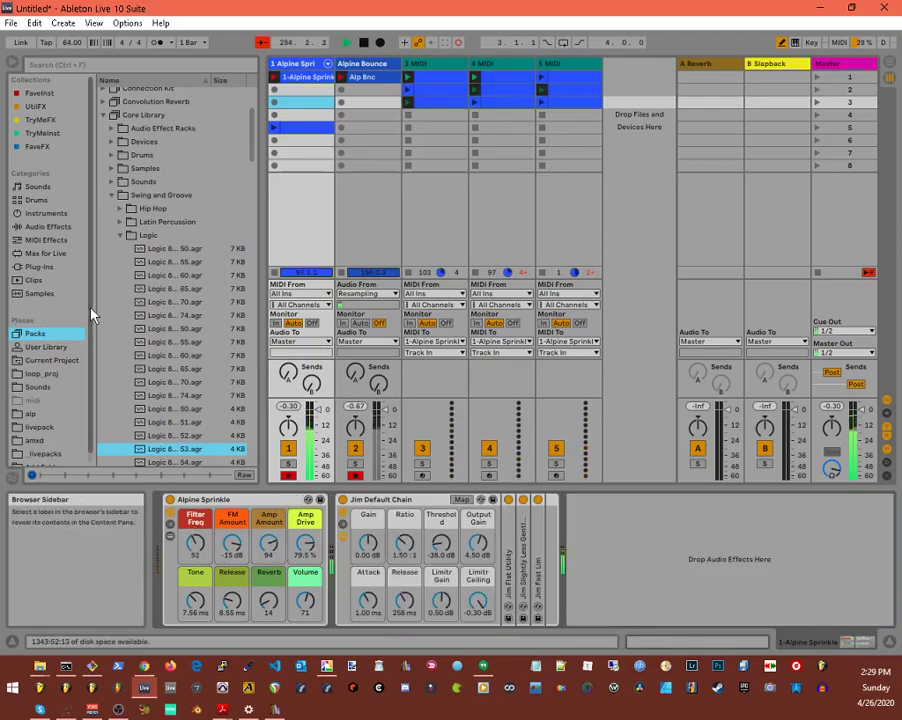
Search the plug-ins for "filter" and insert Filterstep_64 between the Alpine Sprinkle rack and Jim Default Chain.
left_click(56, 229)
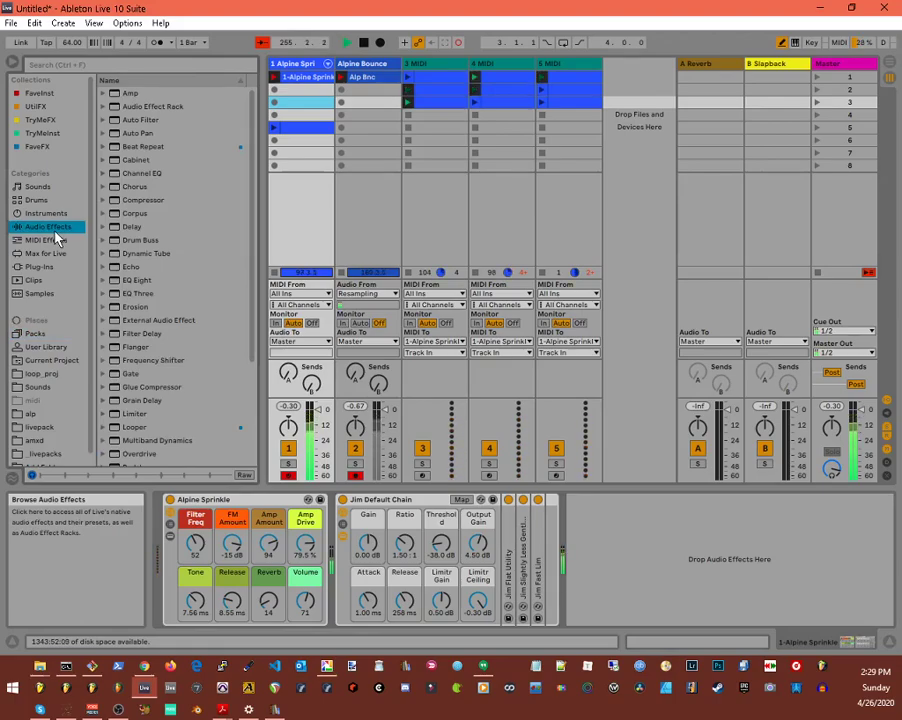
left_click(111, 67)
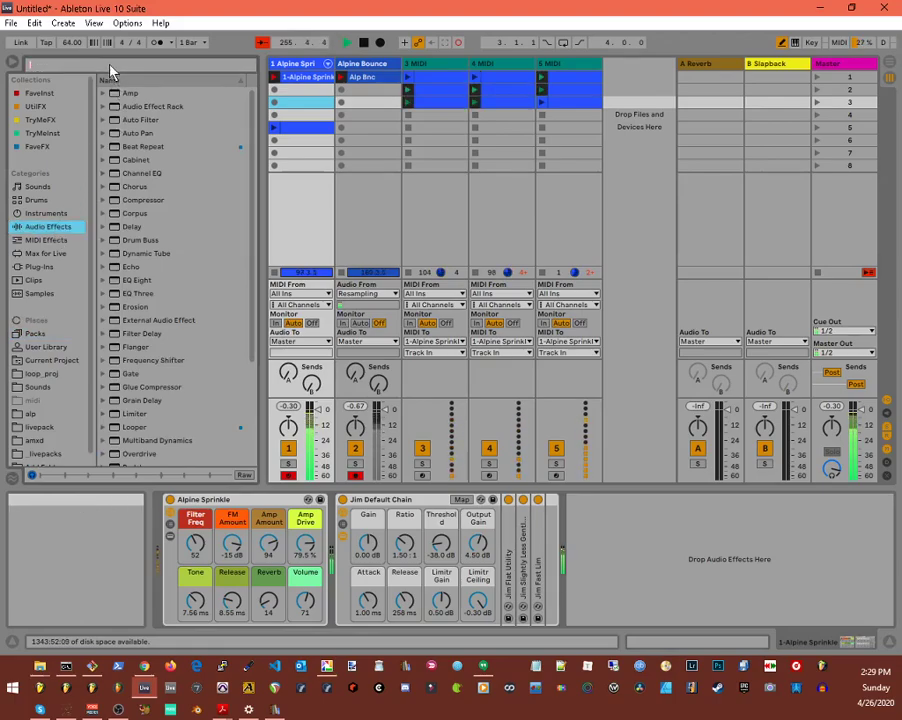
type("fl")
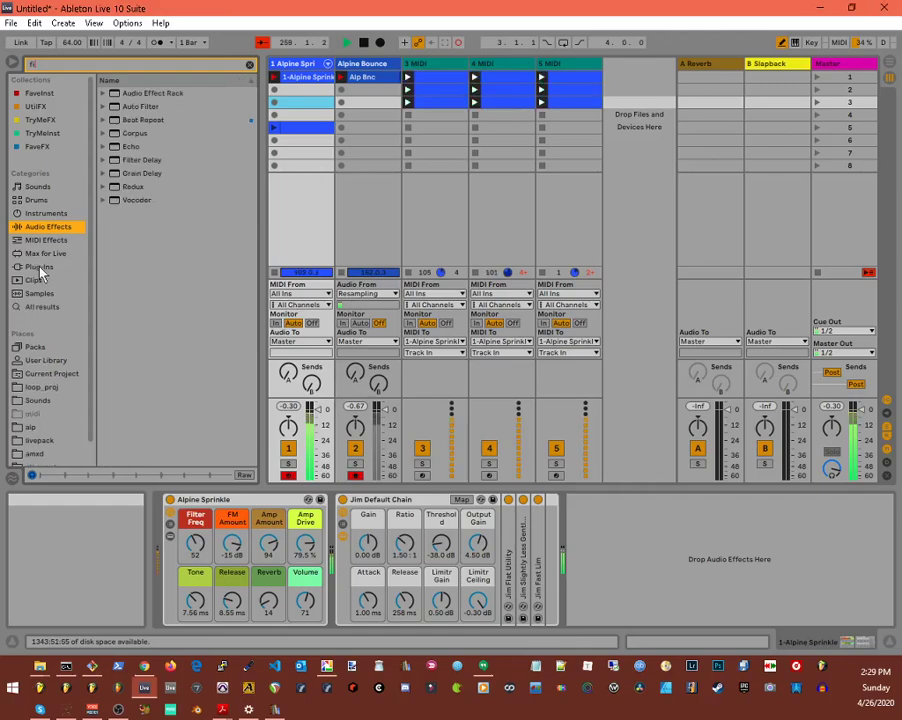
left_click(40, 267)
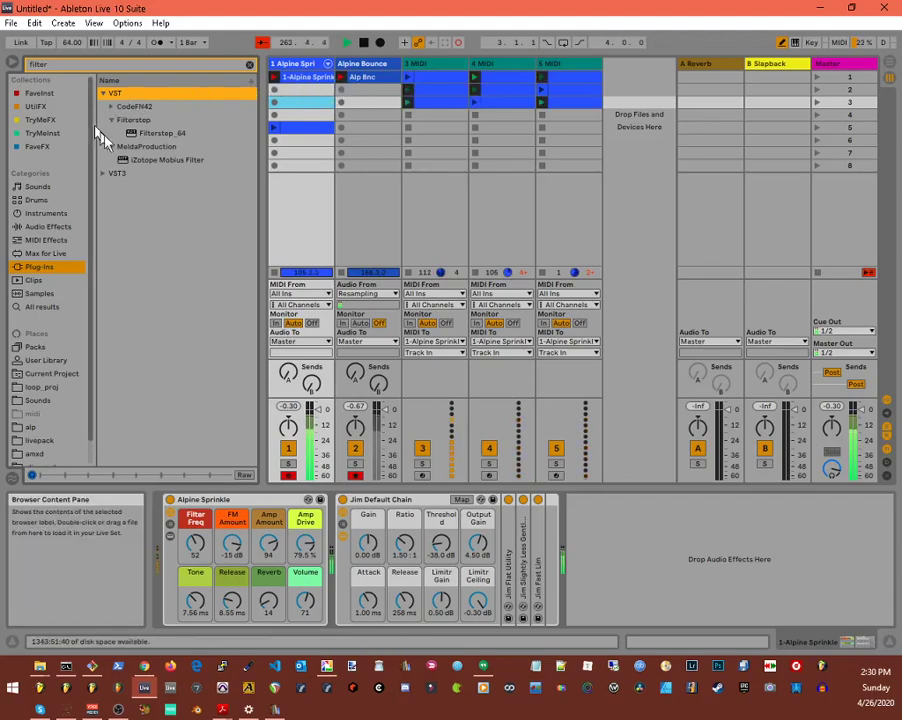
left_click(146, 136)
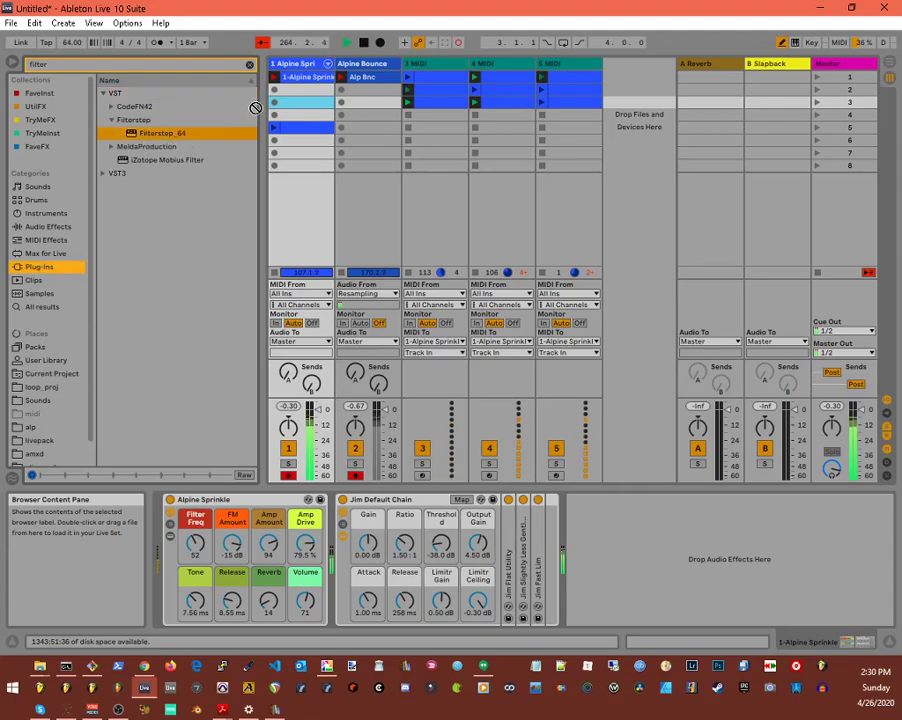
left_click_drag(335, 599, 334, 590)
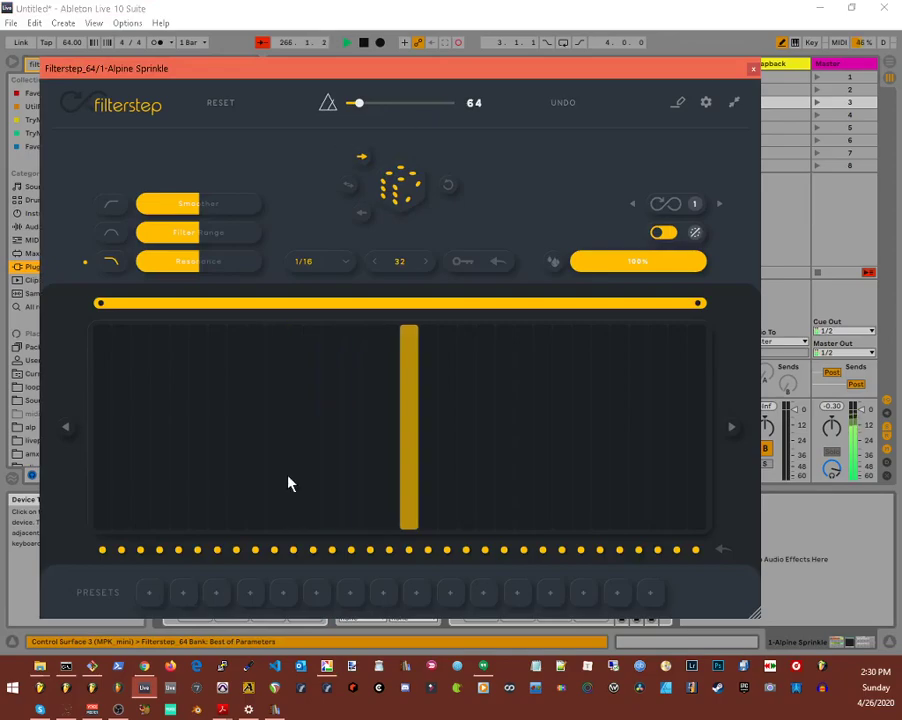
Use Filterstep preset slot 5, draw a few filter steps, and randomize the whole sequence.
left_click(283, 592)
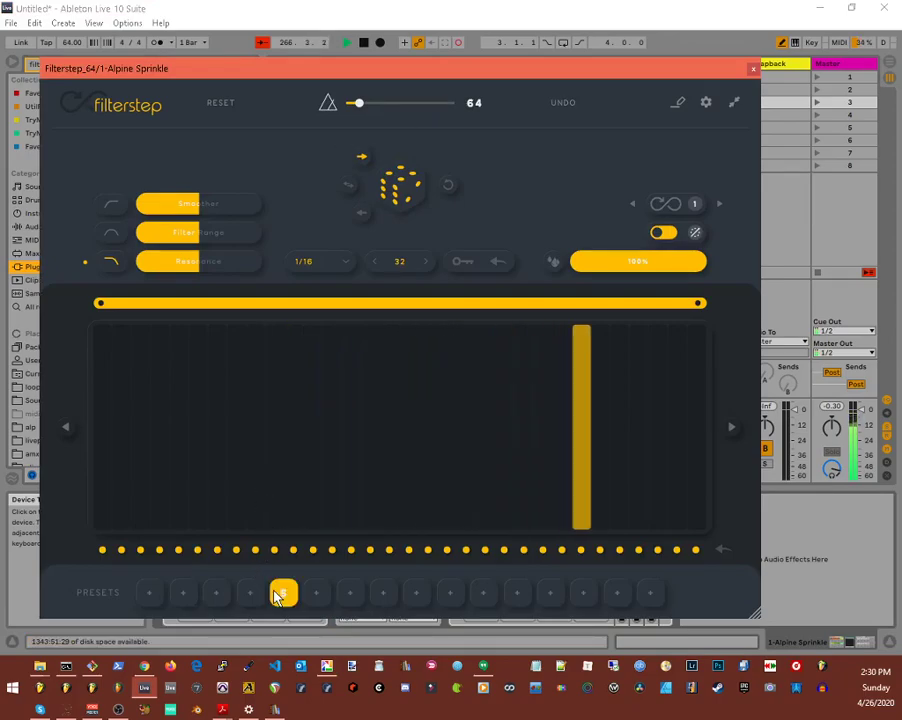
mouse_move(279, 486)
left_mouse_down()
mouse_move(424, 402)
mouse_move(646, 380)
mouse_move(360, 346)
mouse_move(133, 430)
left_mouse_up()
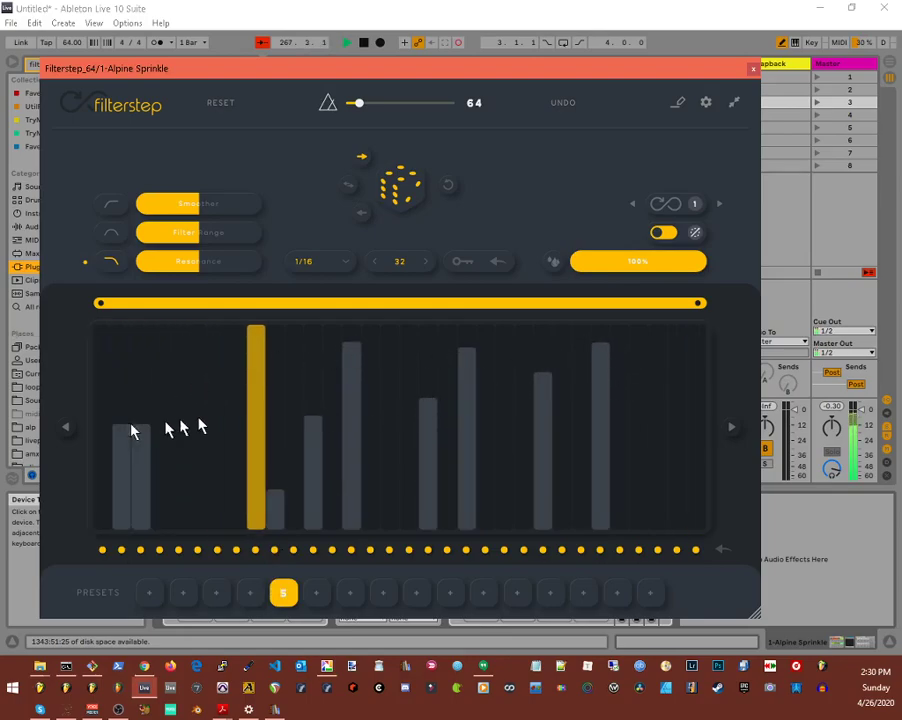
left_click(401, 184)
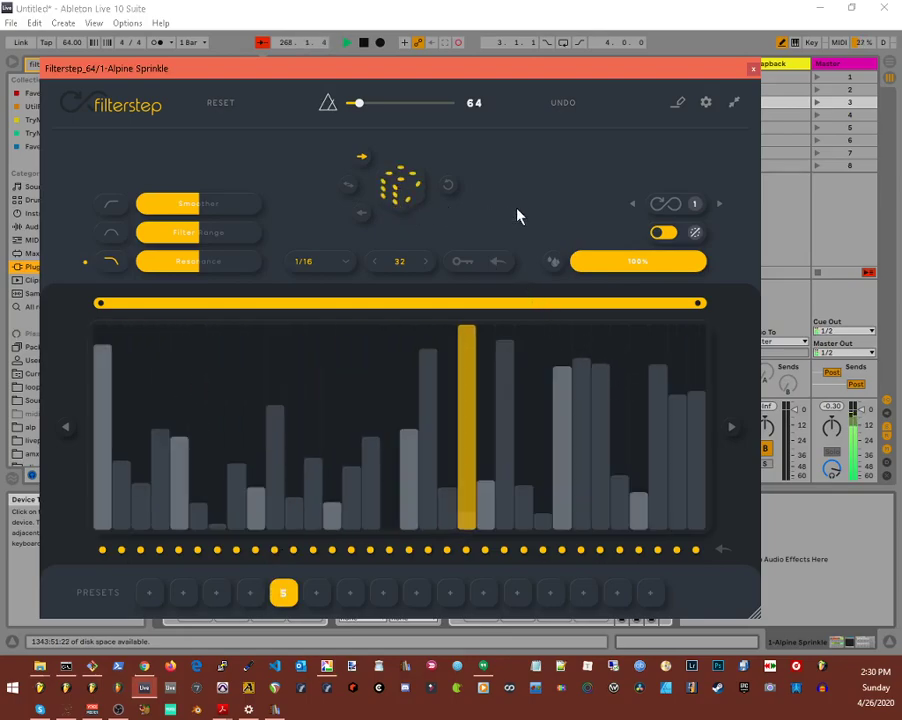
Try Filterstep step rates of 1/16T, 1/2T and 1/64, and lower the resonance well below half.
left_click(308, 277)
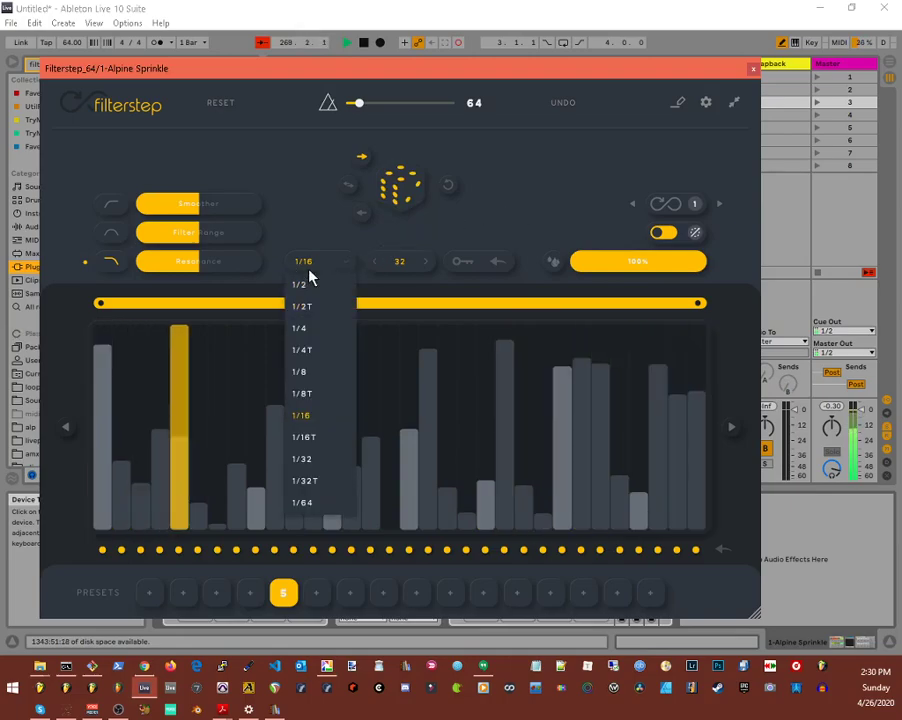
left_click(318, 440)
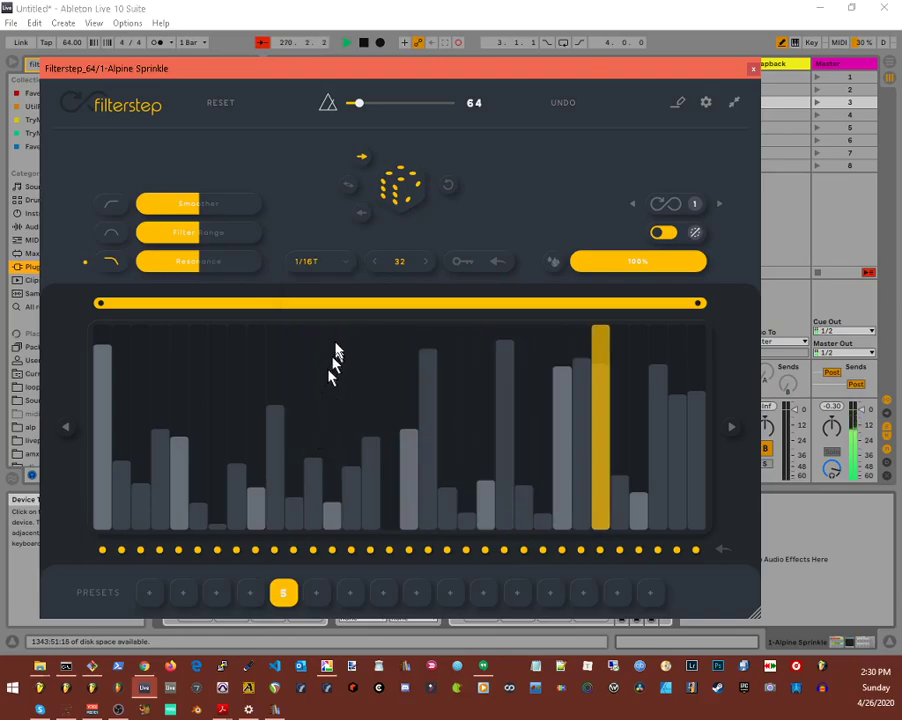
left_click(327, 266)
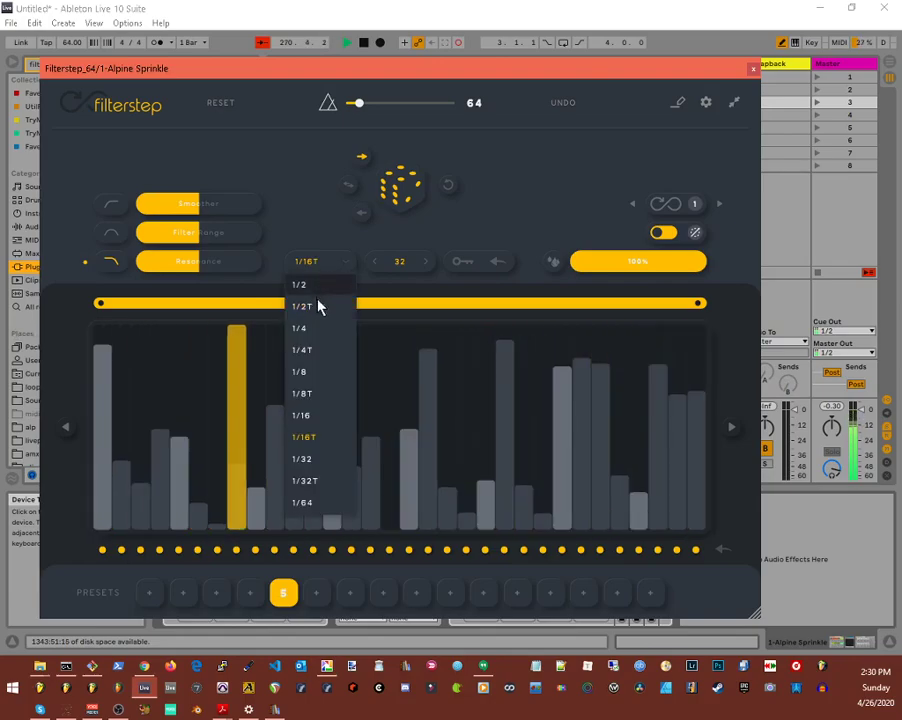
left_click(320, 306)
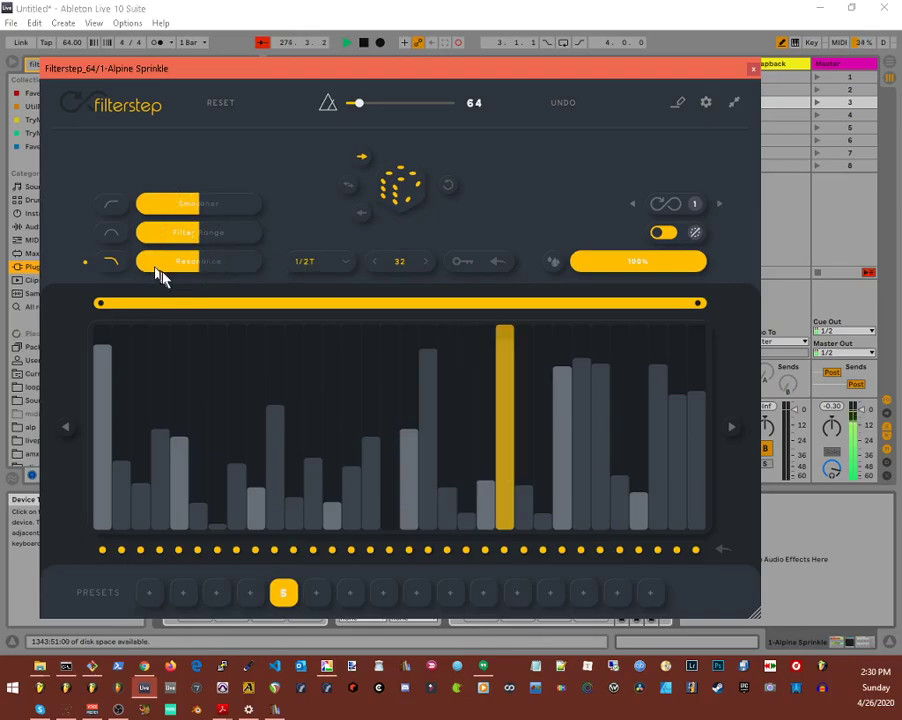
left_click_drag(198, 266, 152, 272)
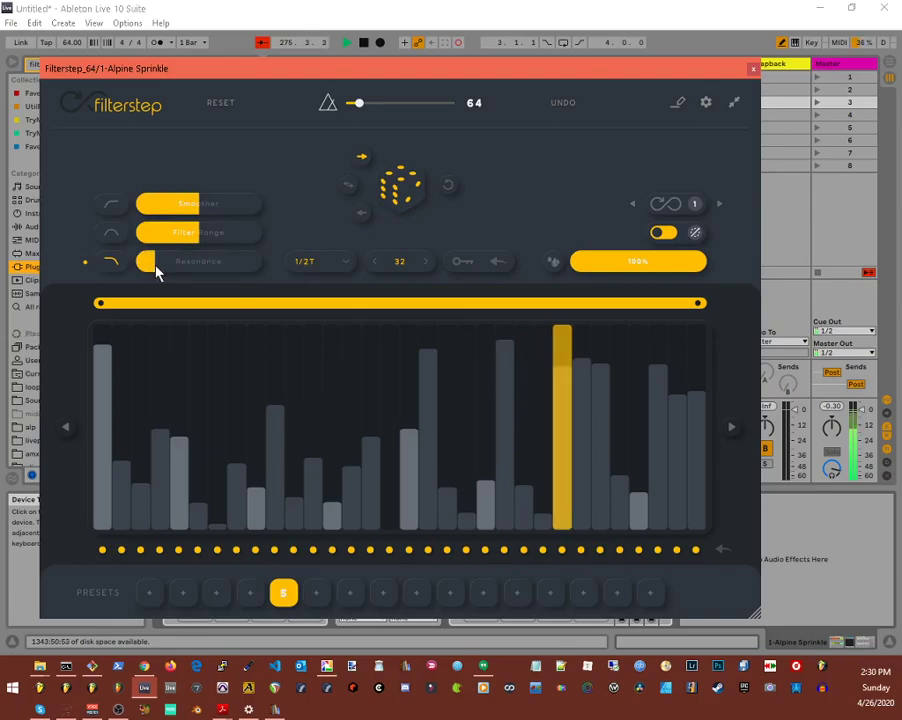
left_click(311, 266)
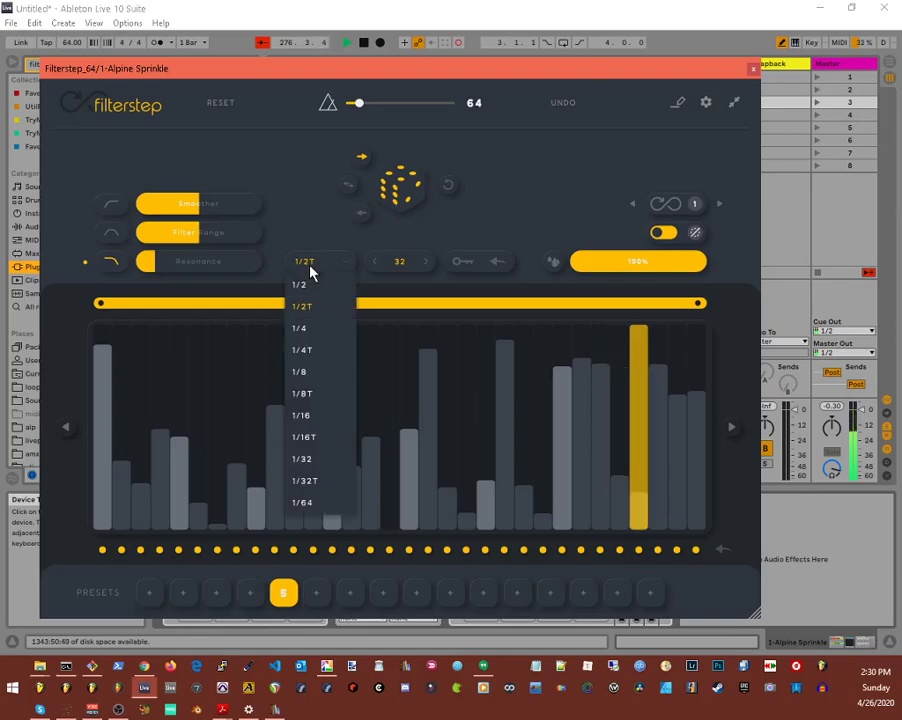
left_click(310, 503)
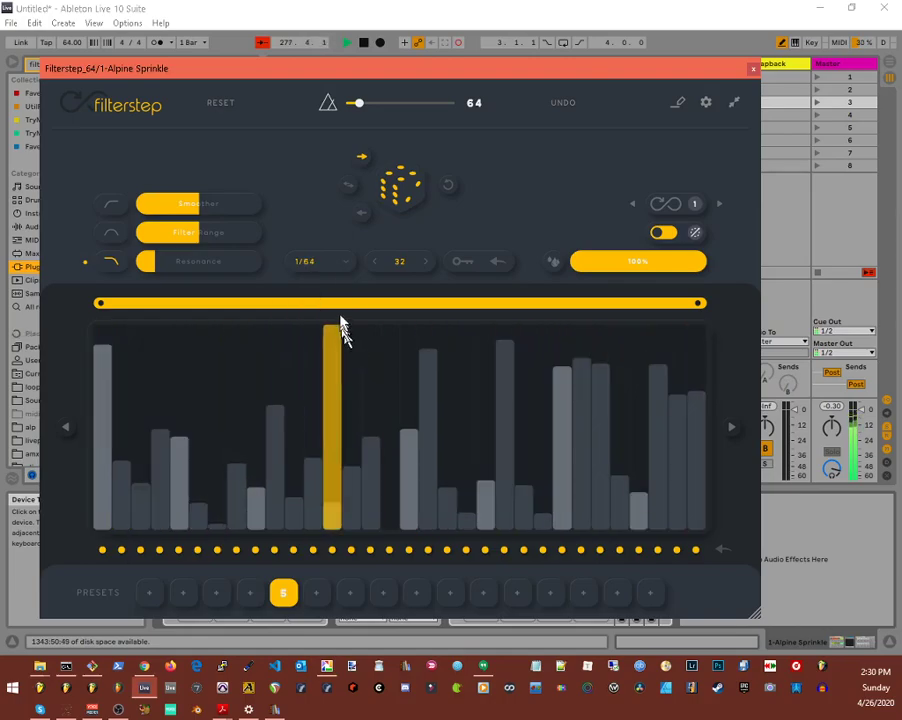
Shorten the Filterstep sequence to 21 steps and set its step rate to 1/2T.
left_click(376, 268)
left_click(376, 268)
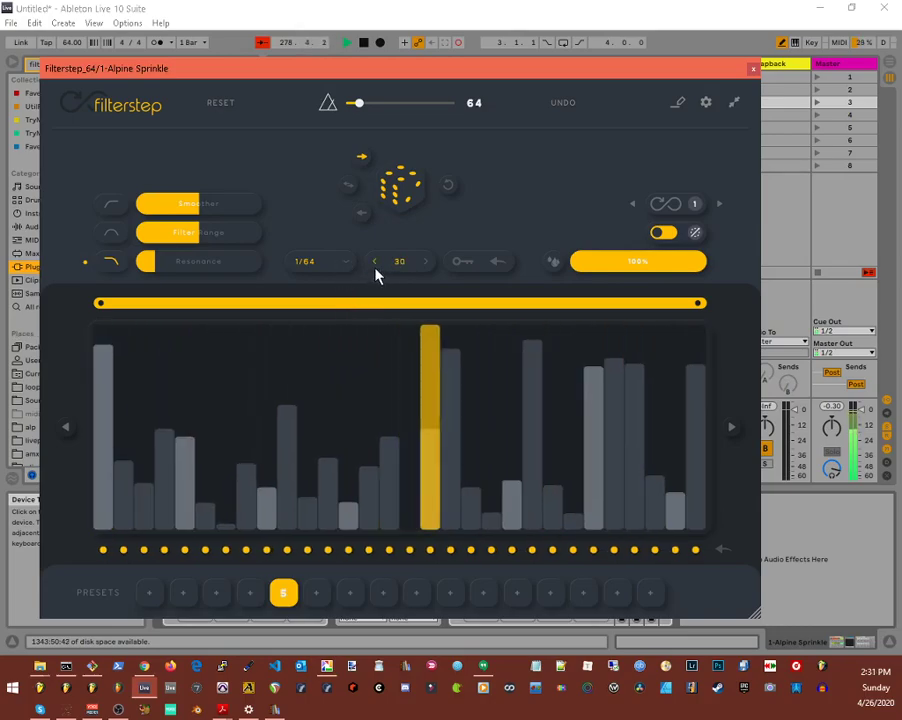
left_click(376, 268)
left_click(376, 268)
left_click(376, 268)
left_click(376, 268)
left_click(376, 268)
left_click(376, 268)
left_click(376, 268)
left_click(376, 268)
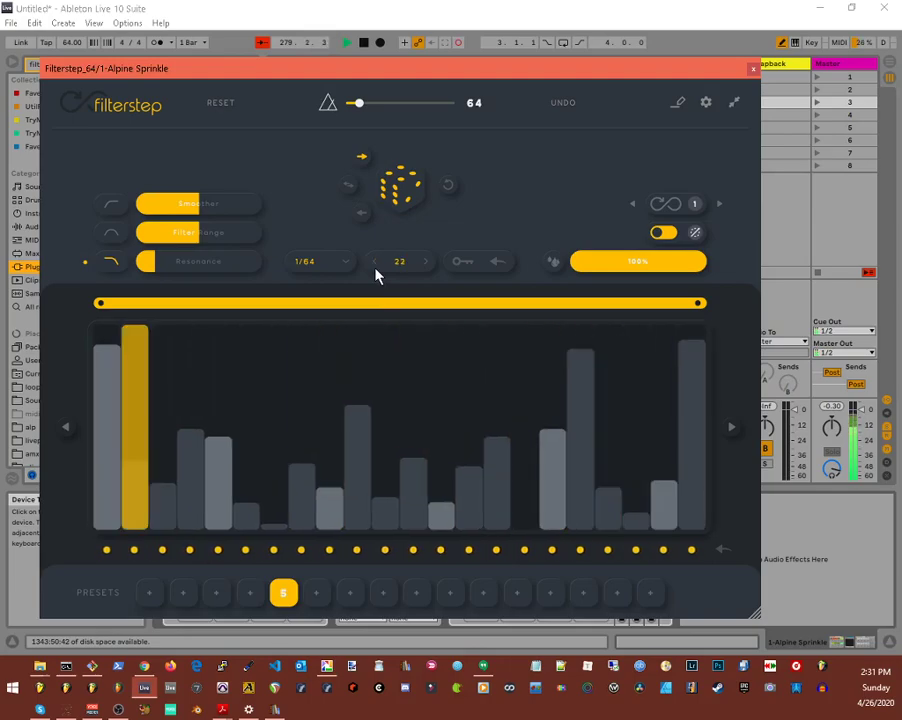
left_click(376, 270)
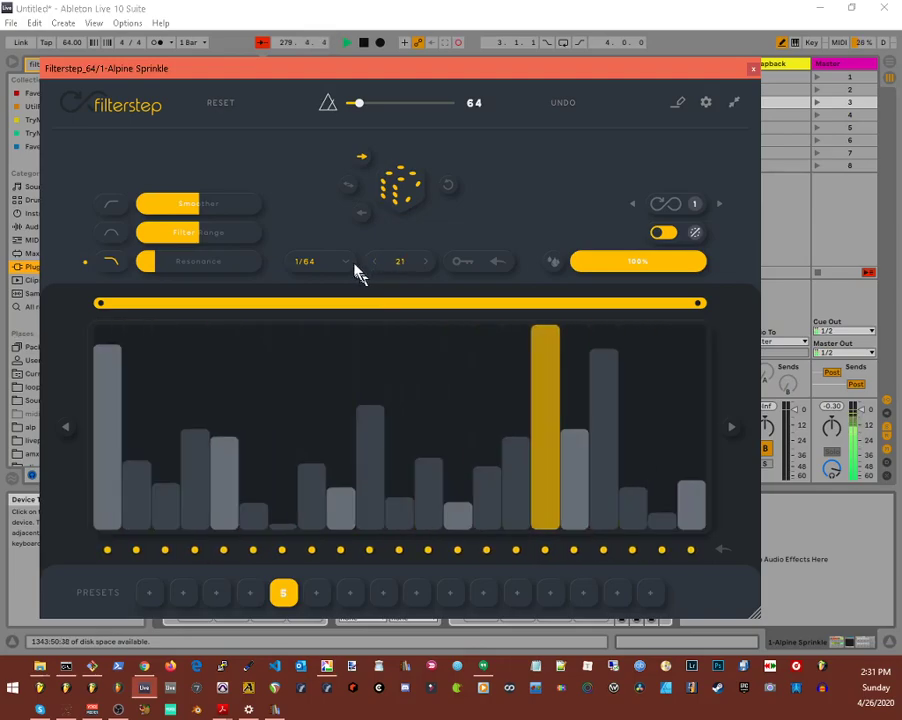
left_click(348, 264)
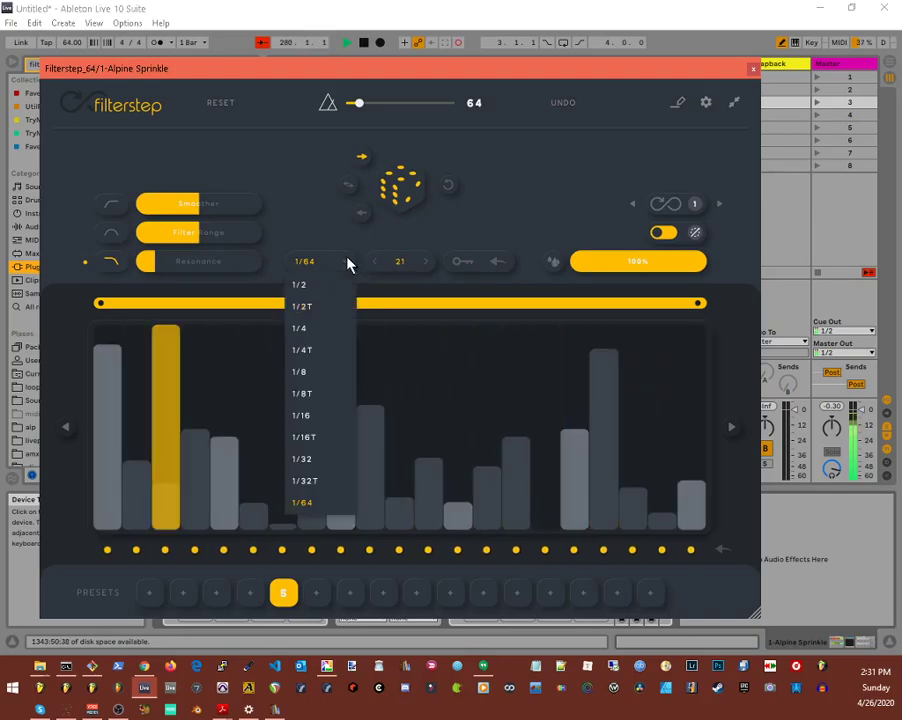
left_click(306, 306)
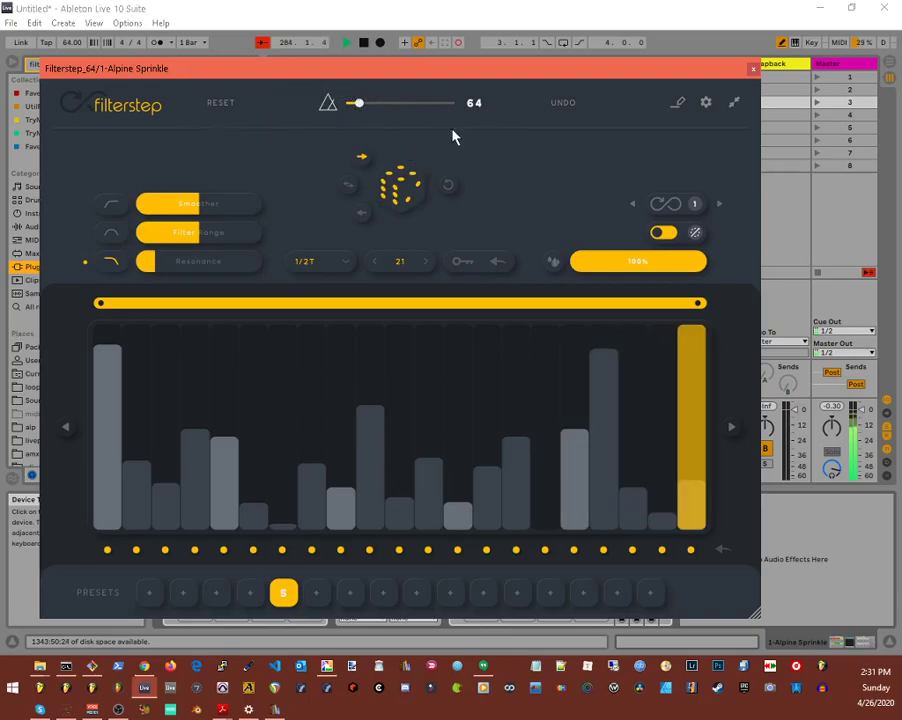
Examine Filterstep's MIDI CC mapping settings and its infinity randomization control.
left_click(706, 103)
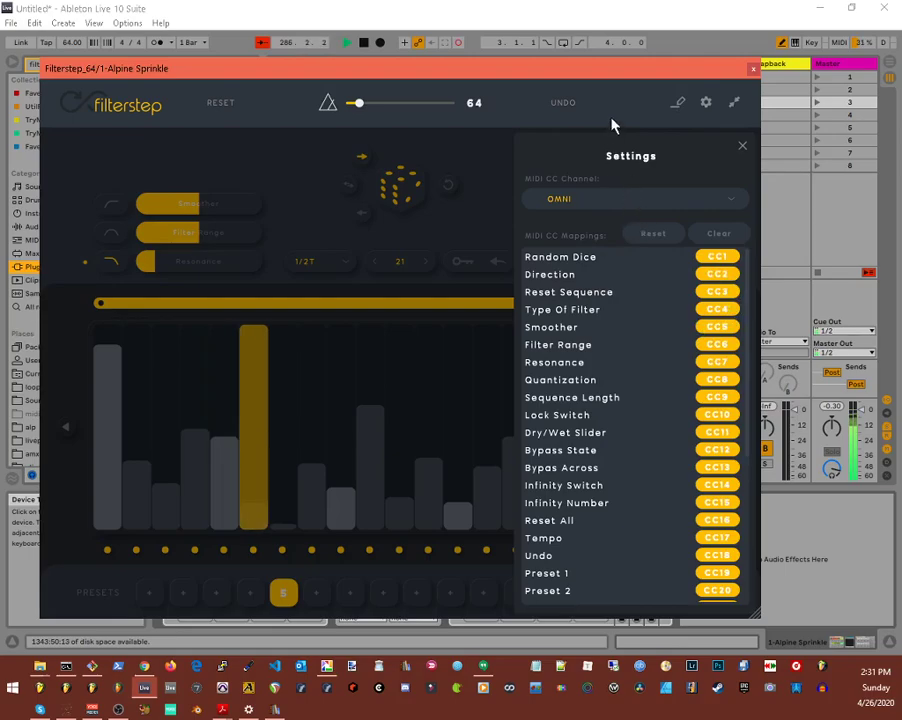
left_click(743, 148)
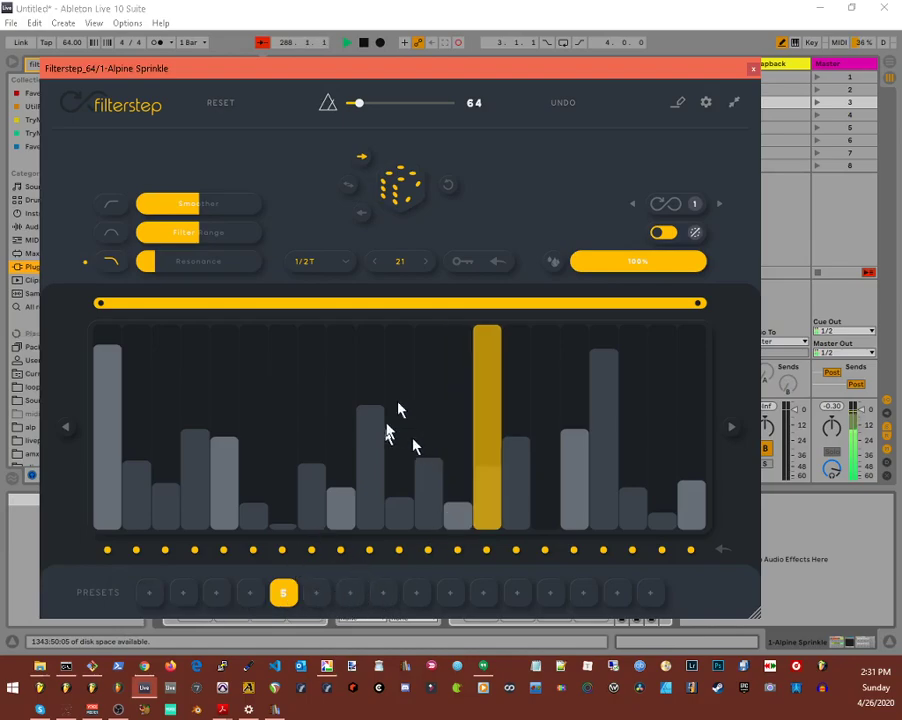
left_click(670, 203)
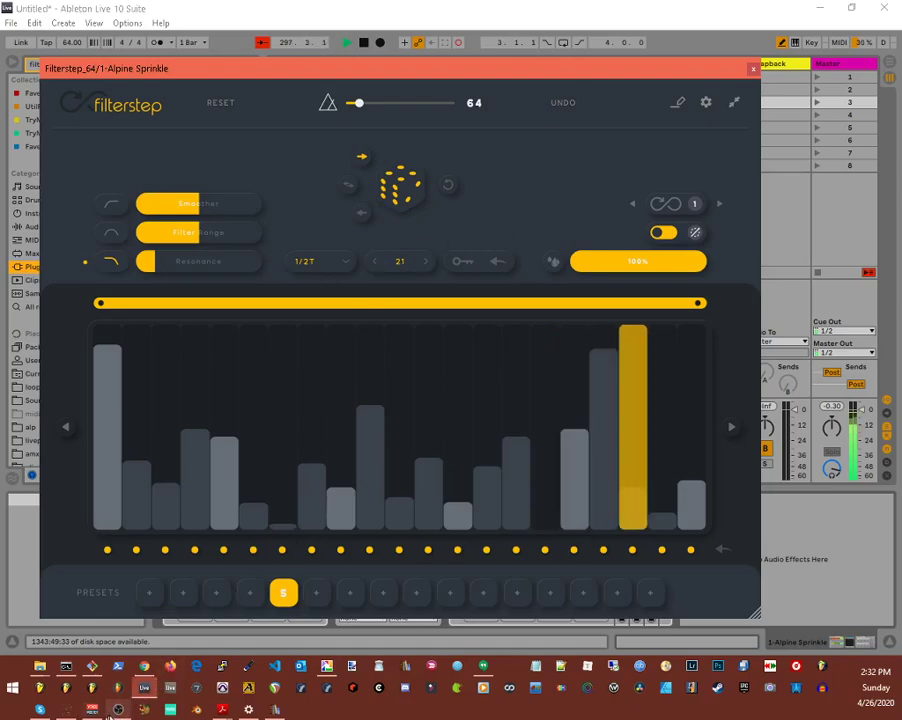
Switch to Voicemeeter and check the hardware input and main output levels.
mouse_move(110, 711)
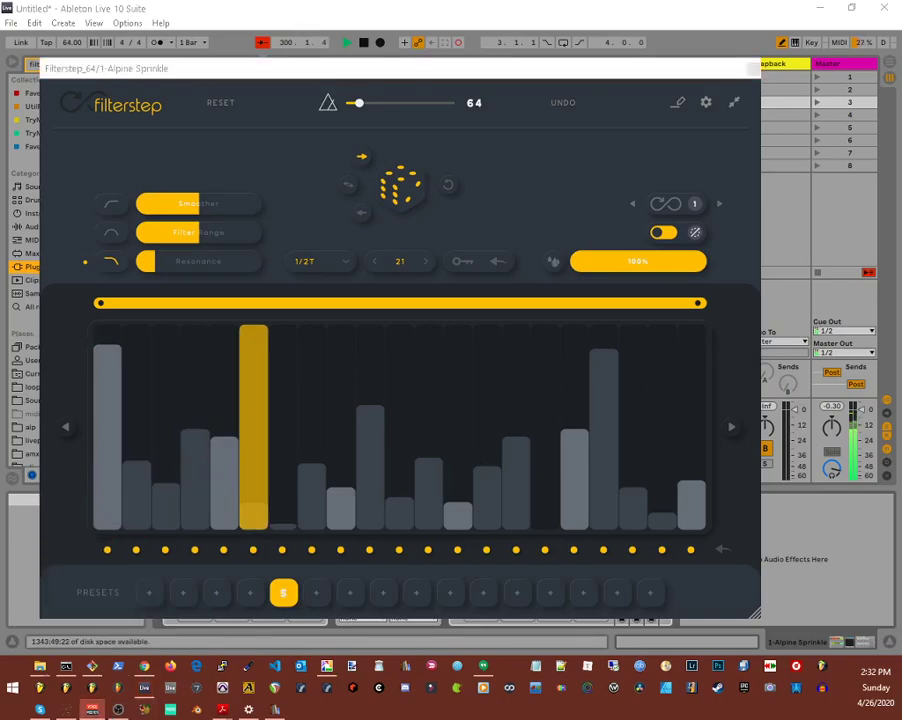
left_click(94, 710)
left_click_drag(332, 158, 422, 139)
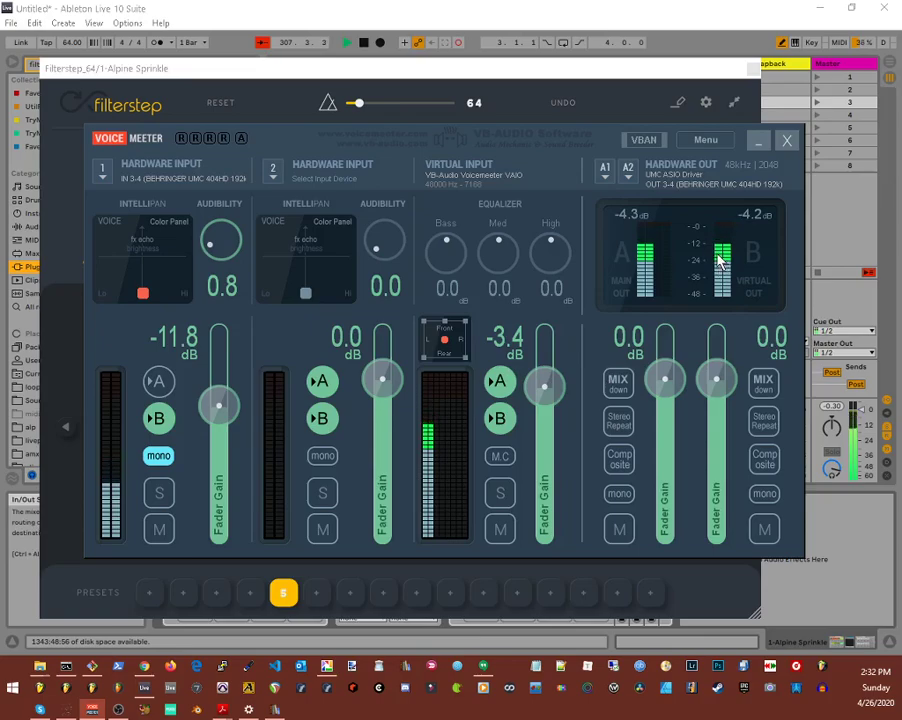
left_click(762, 142)
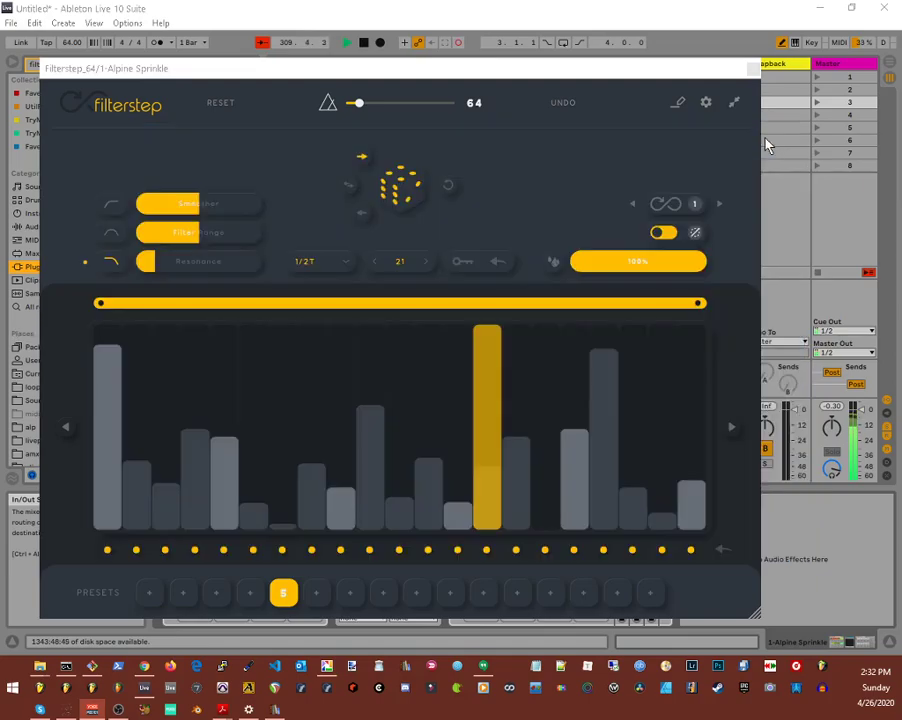
Close the Filterstep window and insert Echo's Ambient Spaces preset Ethereal Canyon between Filterstep_64 and Jim Default Chain.
left_click(752, 68)
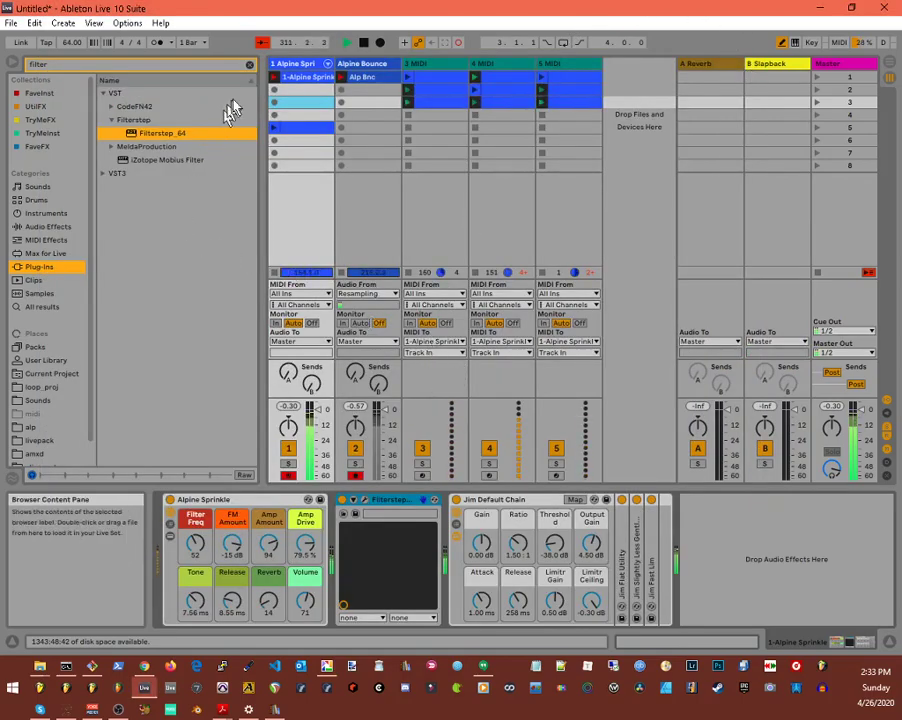
left_click(250, 64)
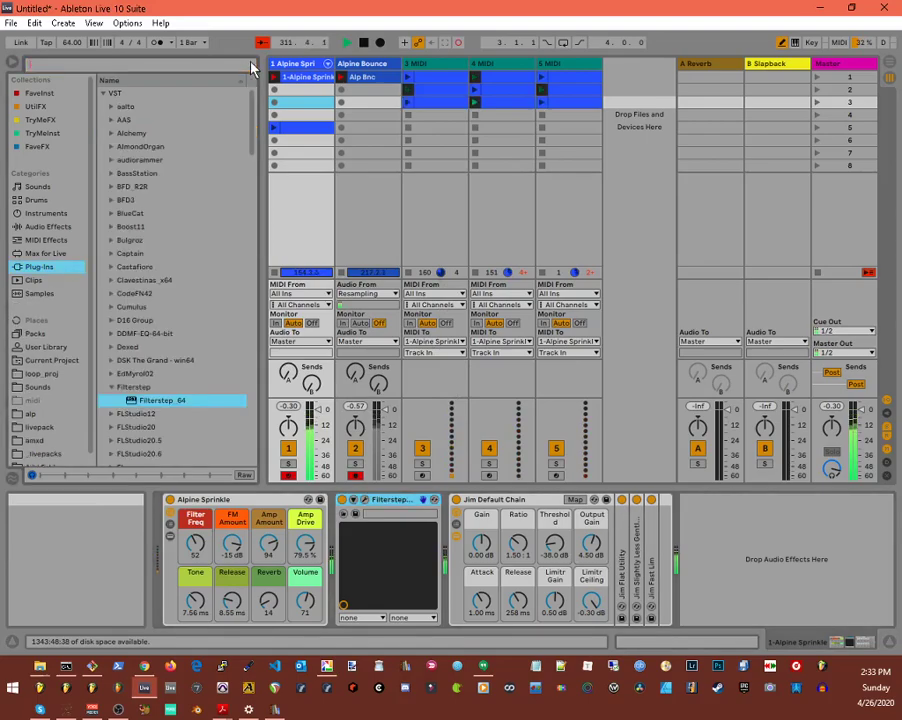
left_click(46, 227)
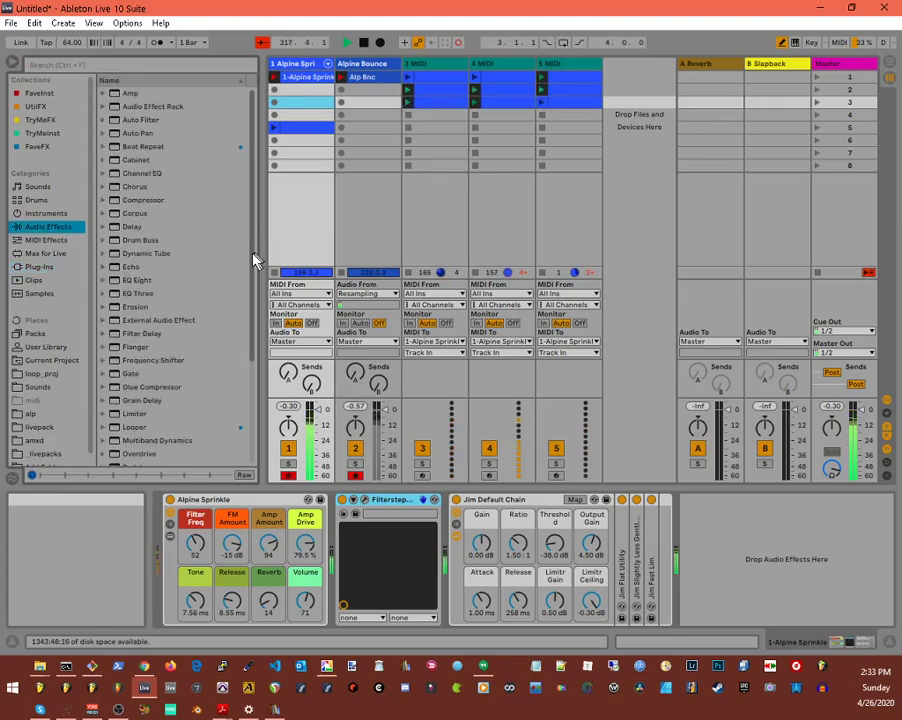
left_click(106, 268)
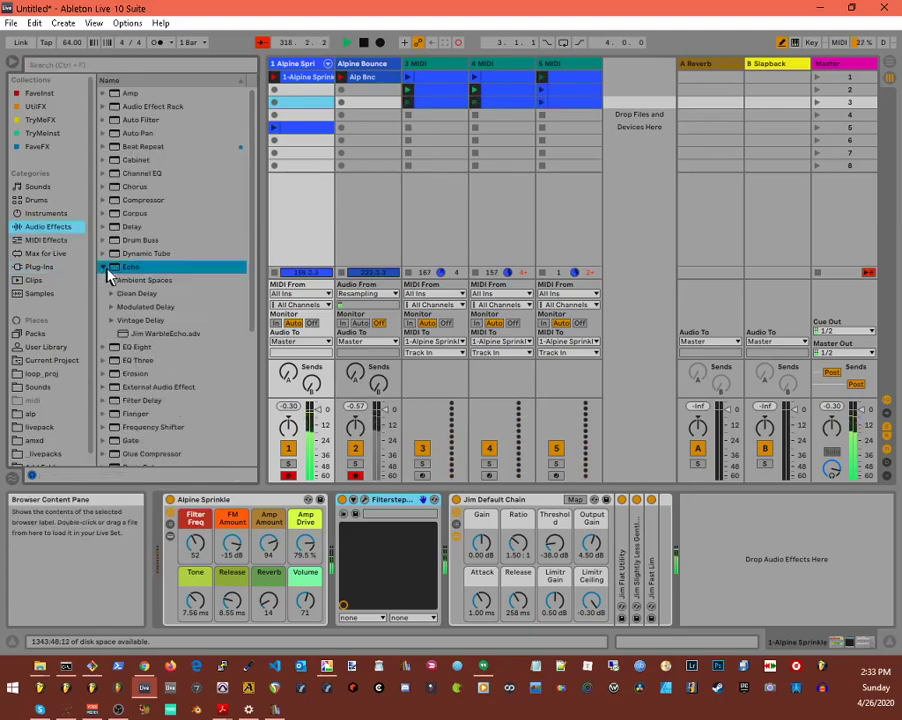
left_click(112, 282)
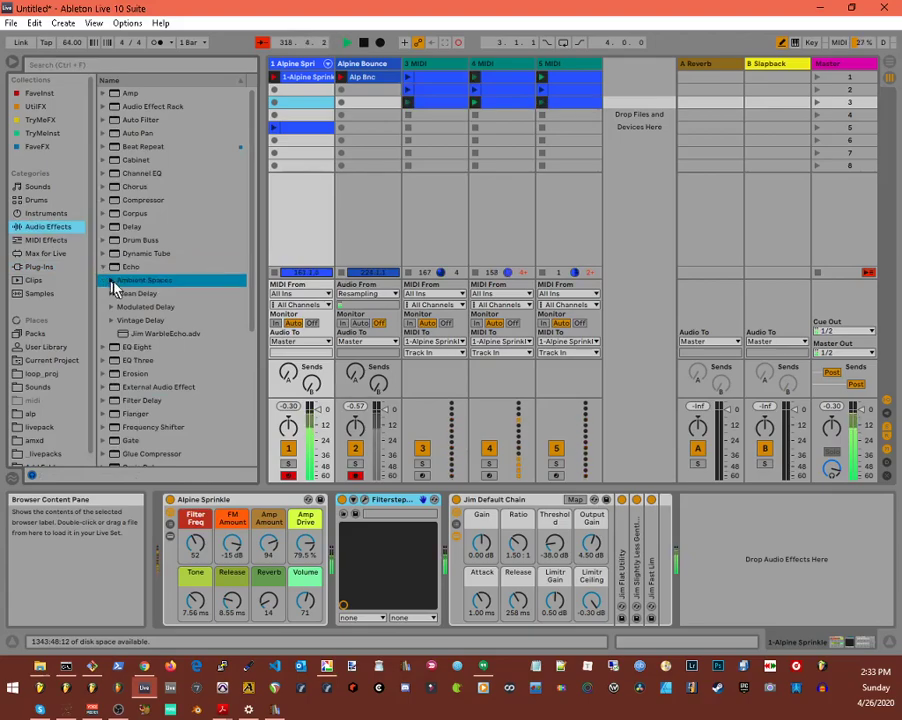
left_click(112, 282)
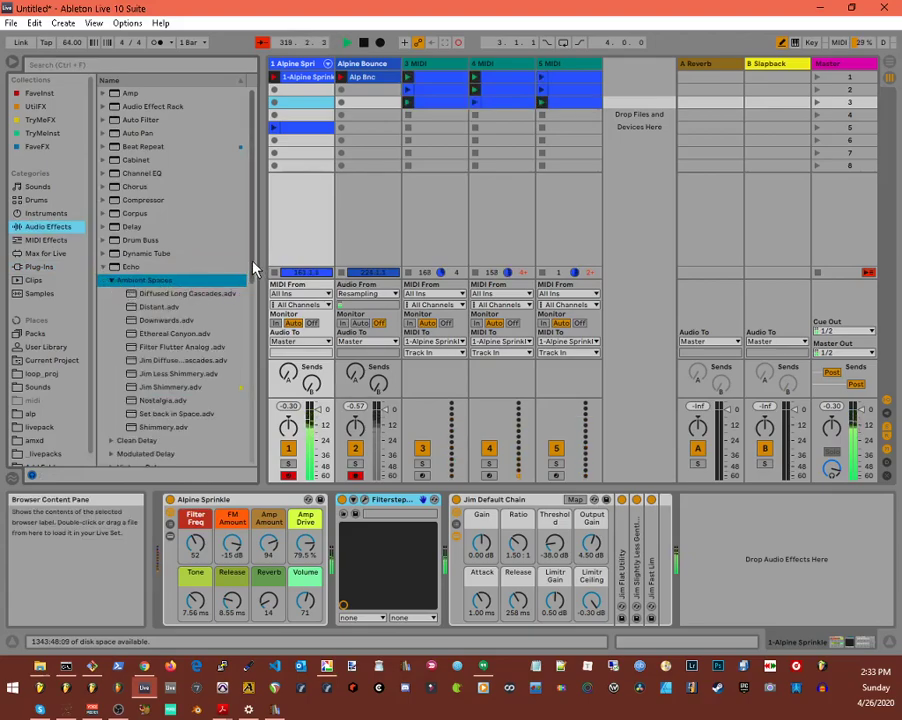
scroll(215, 301, "down", 3)
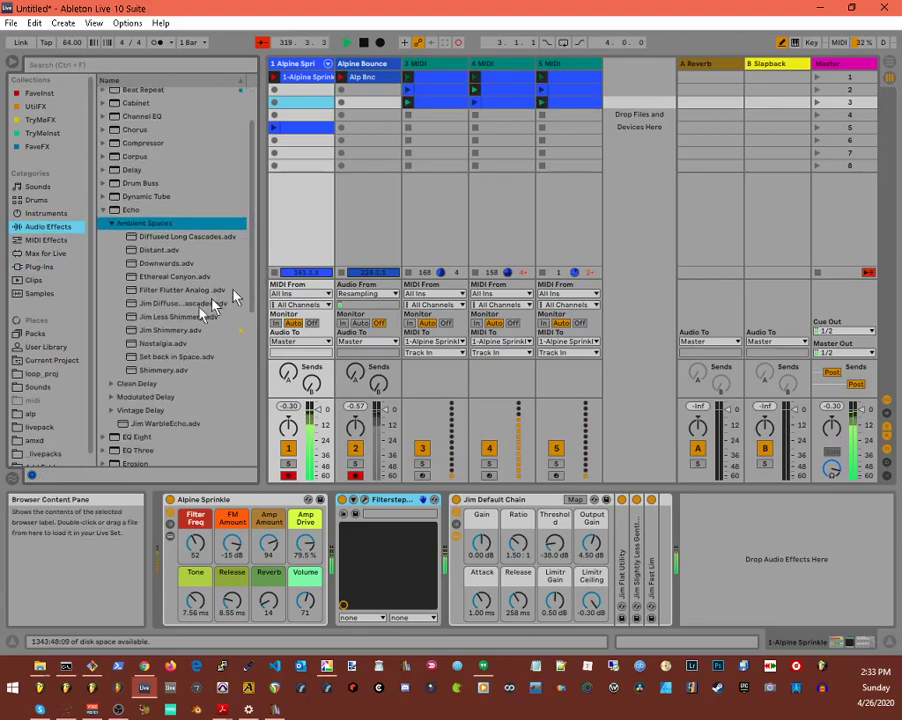
left_click(137, 282)
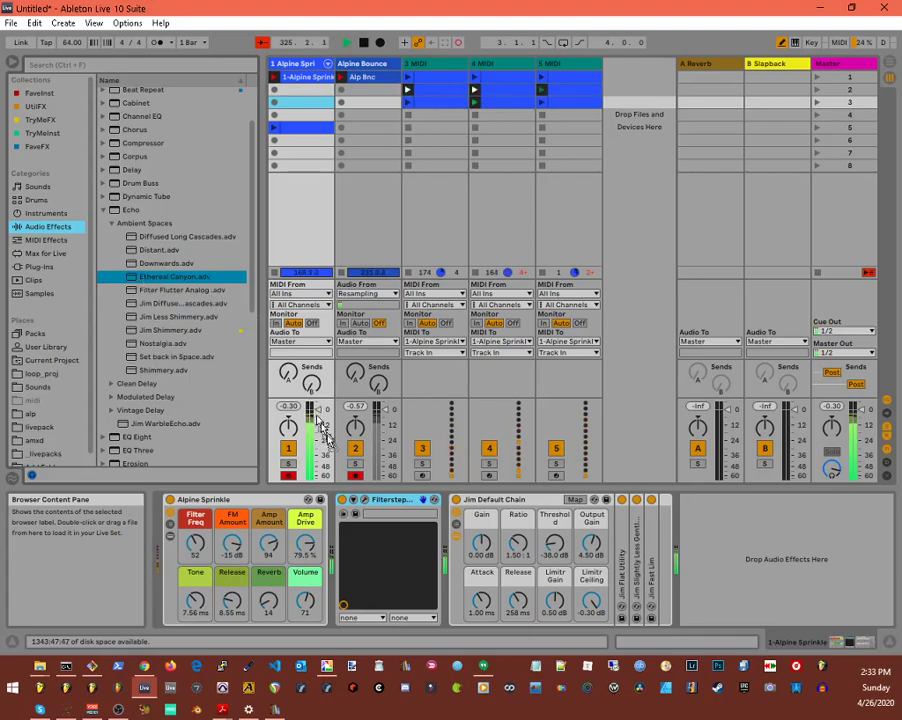
left_click_drag(443, 553, 748, 570)
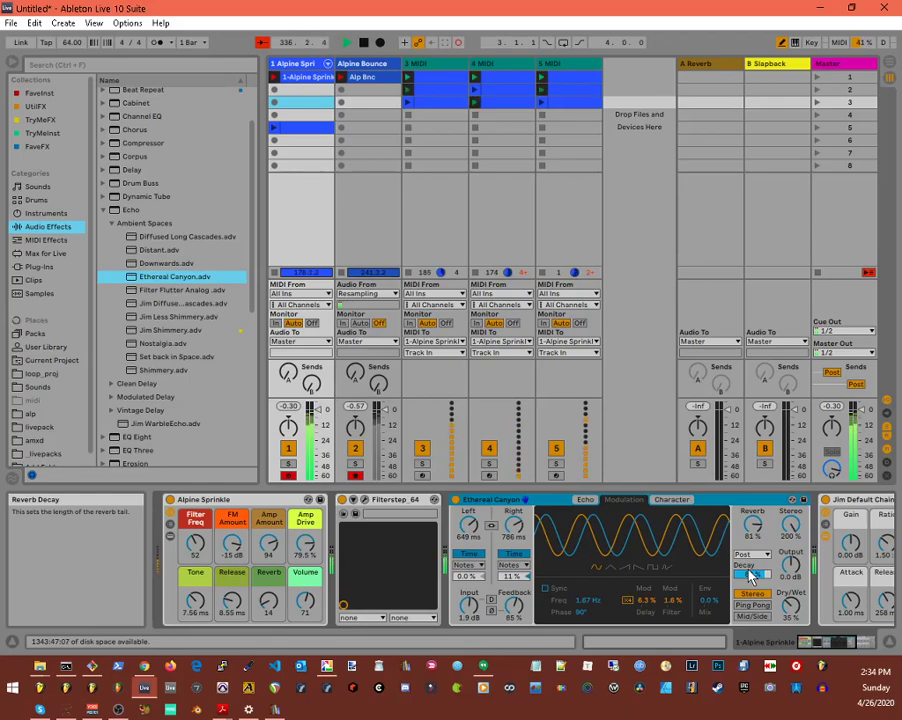
In Voicemeeter, take hardware input 1 off bus B for a while, restore its routing, and return to Live.
left_click(172, 710)
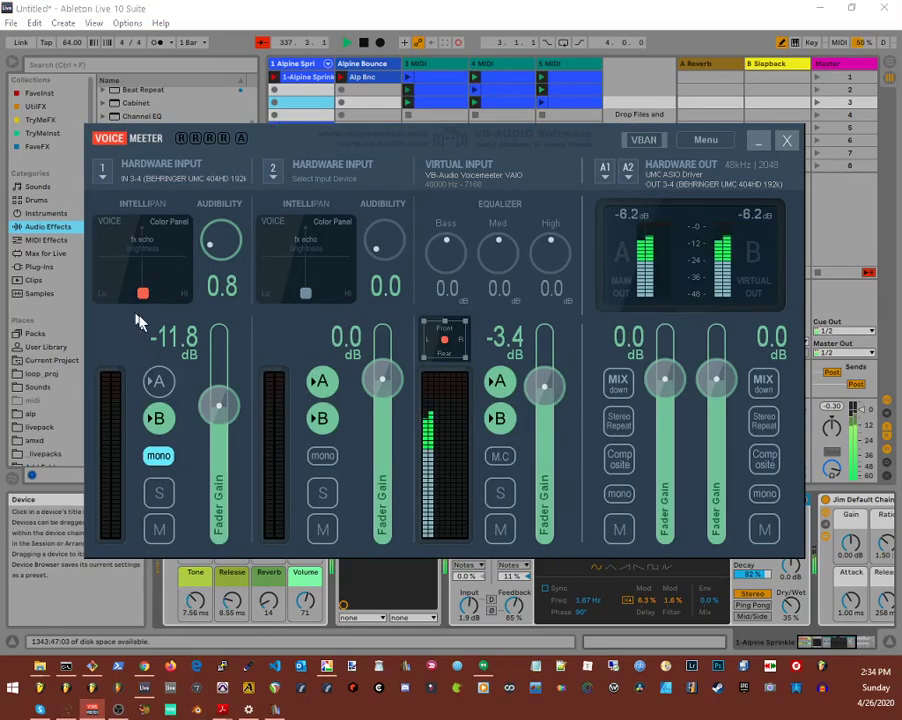
left_click(156, 421)
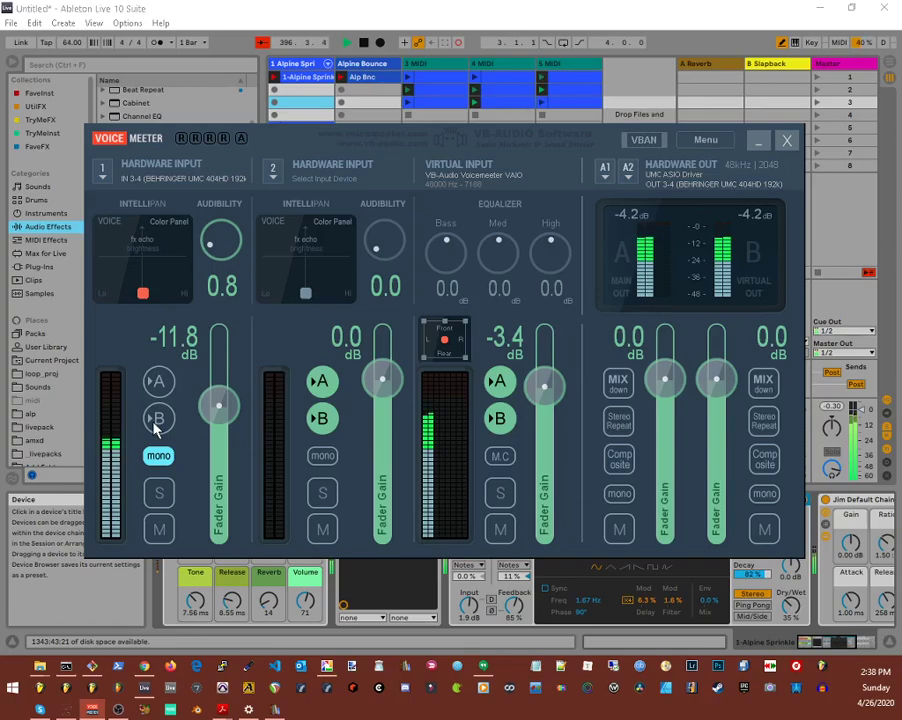
left_click(157, 420)
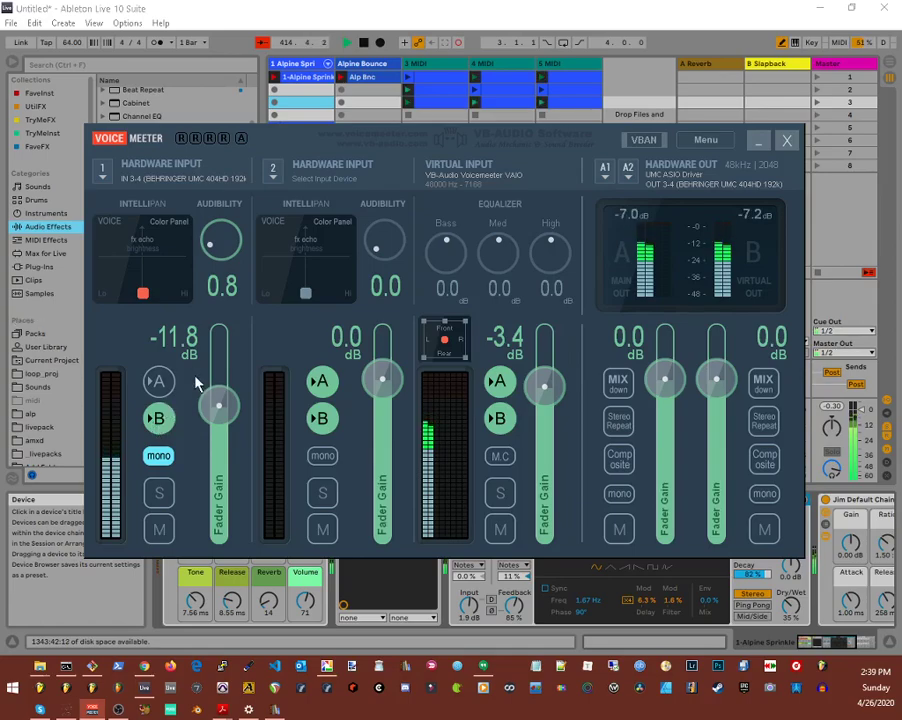
left_click(755, 145)
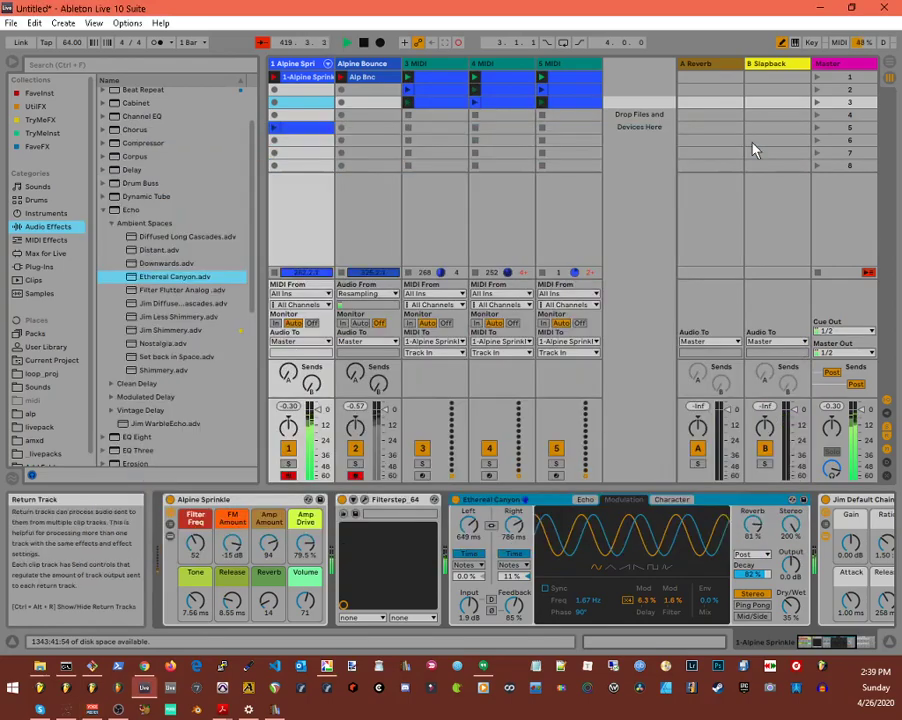
Set the Ethereal Canyon echo to 75% dry/wet, -5.5 dB output and 33% right delay offset.
left_click_drag(785, 607, 785, 559)
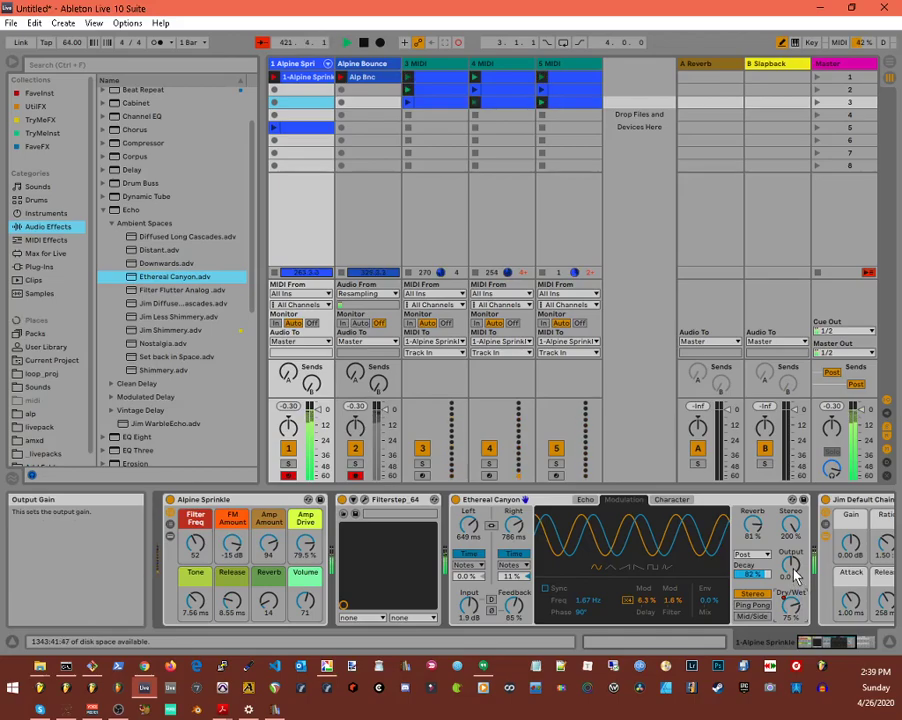
left_click_drag(792, 569, 792, 580)
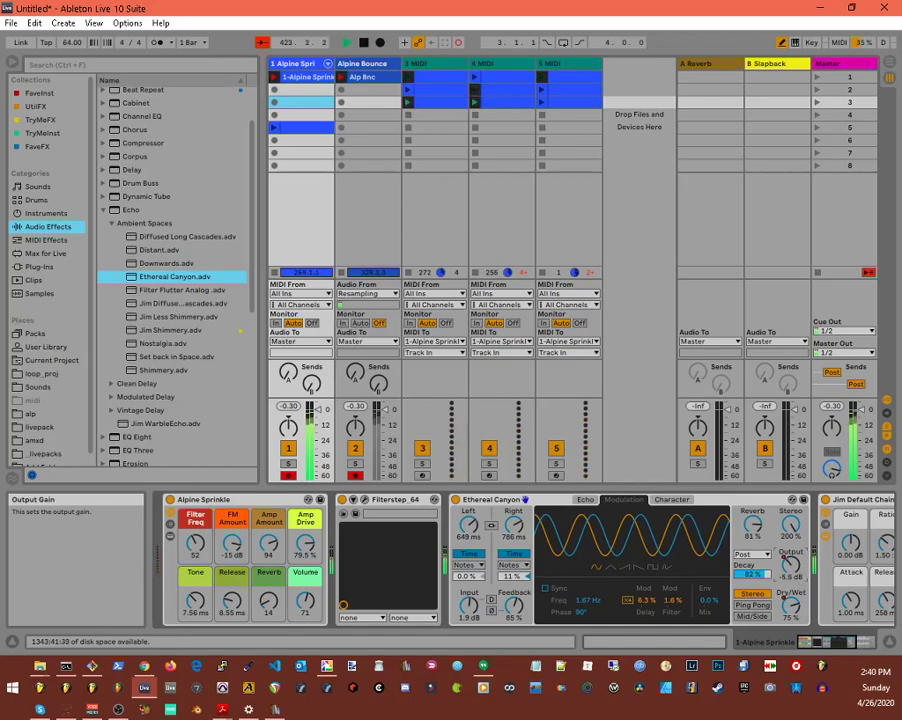
left_click(686, 502)
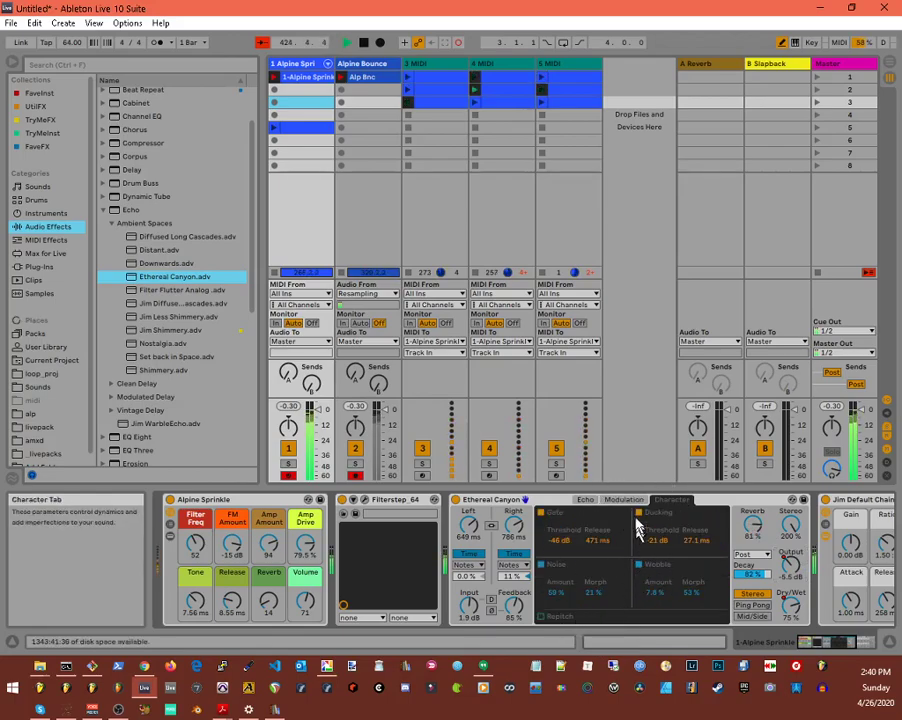
left_click(584, 499)
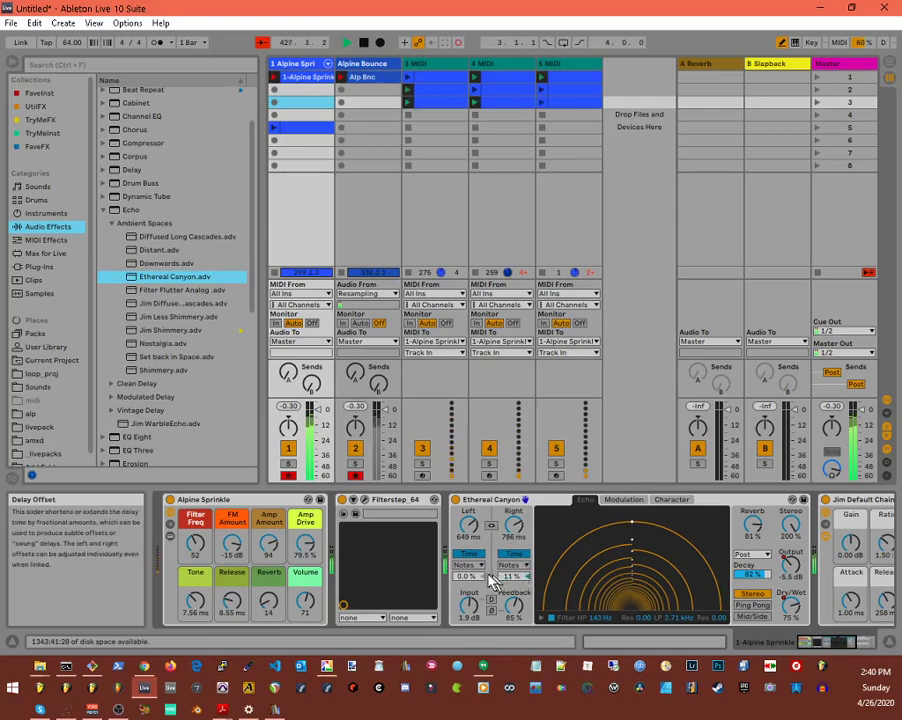
left_click_drag(513, 577, 513, 529)
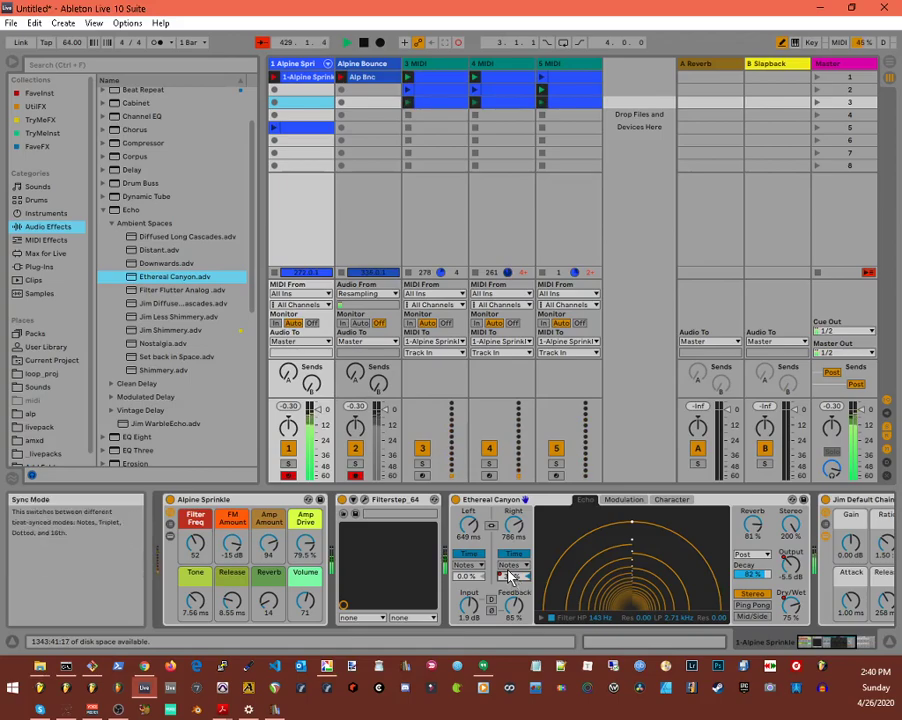
Show the devices inside the Alpine Sprinkle rack, fold Step Divider, and bring the nested TransAm Piano rack into view.
left_click(171, 525)
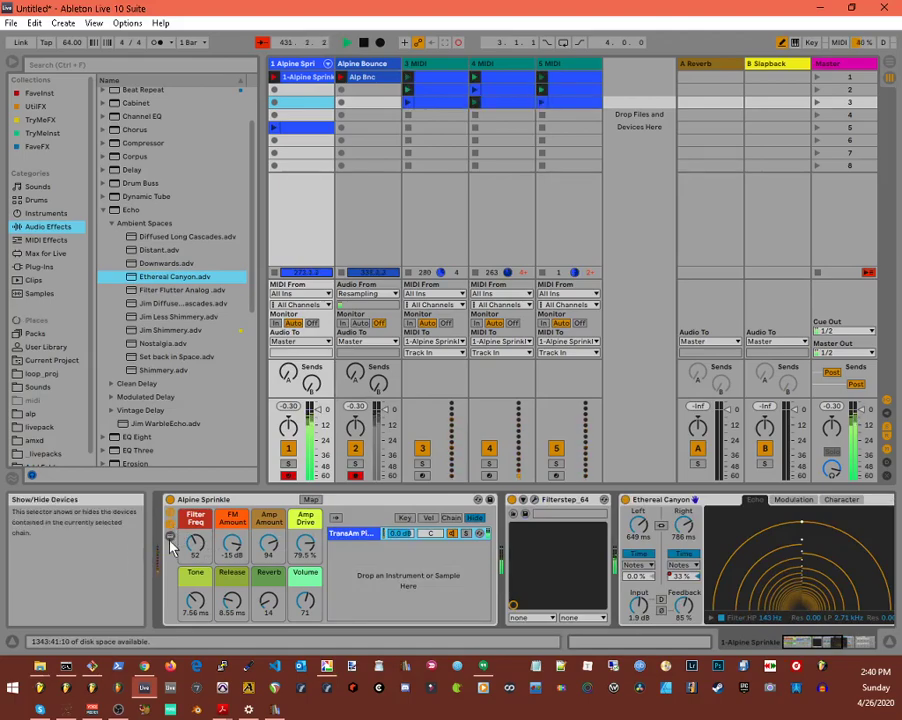
left_click(171, 541)
left_click(171, 530)
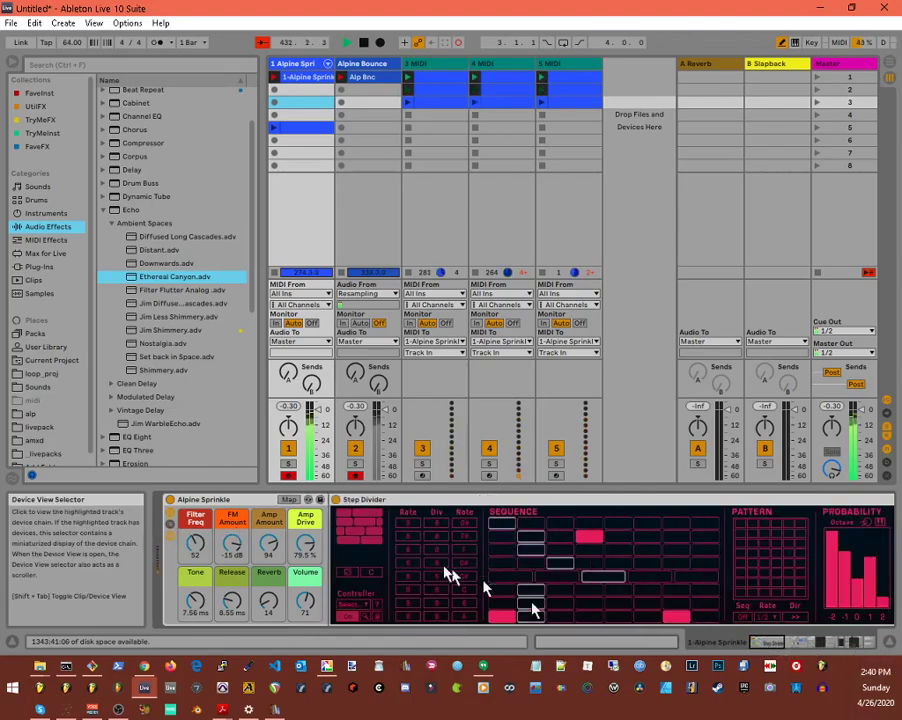
double_click(405, 500)
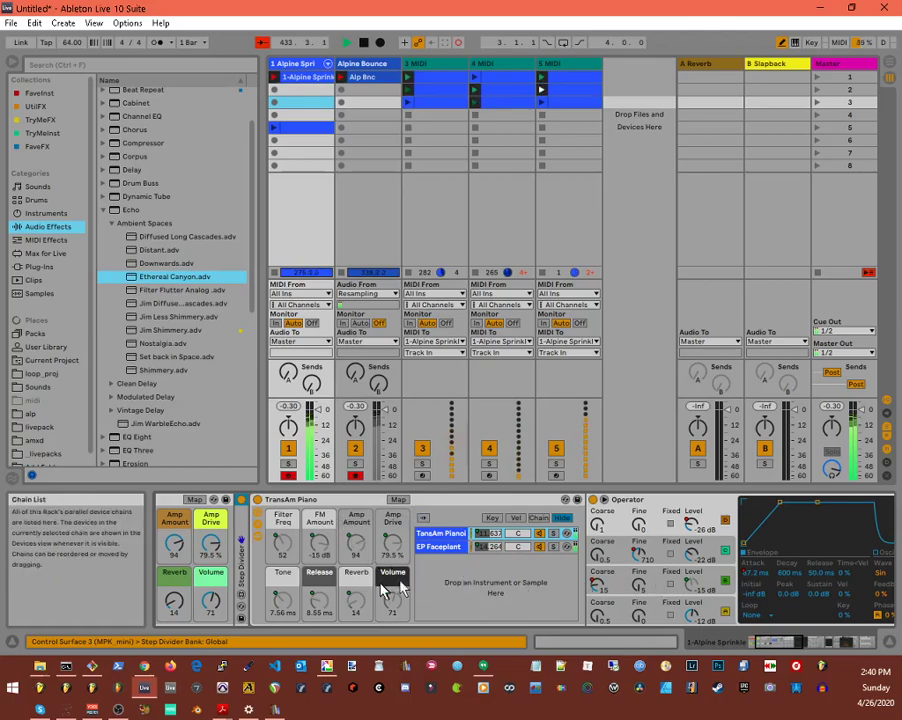
left_click(772, 643)
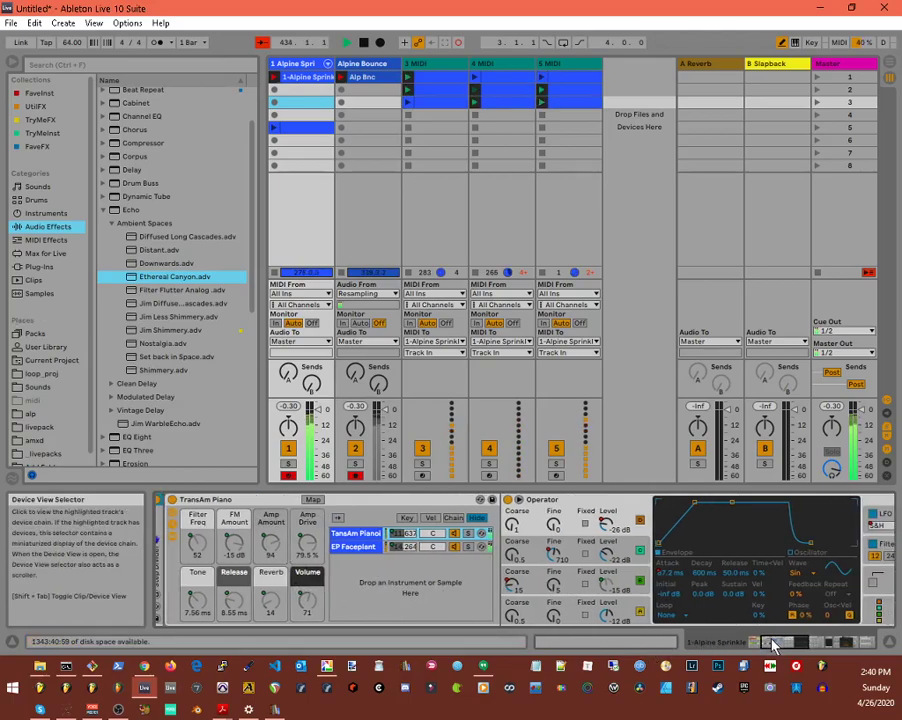
Lengthen the envelope attack times of oscillators C and B in the TransAm Piano rack's Operator, checking oscillators D and A.
left_click(352, 548)
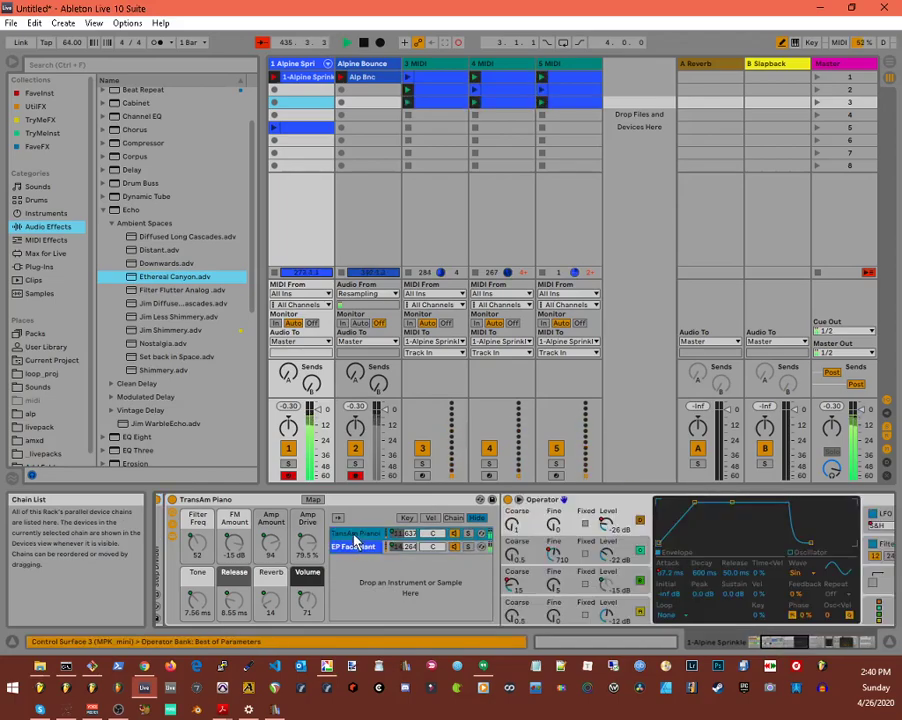
left_click(577, 552)
left_click_drag(670, 573, 670, 542)
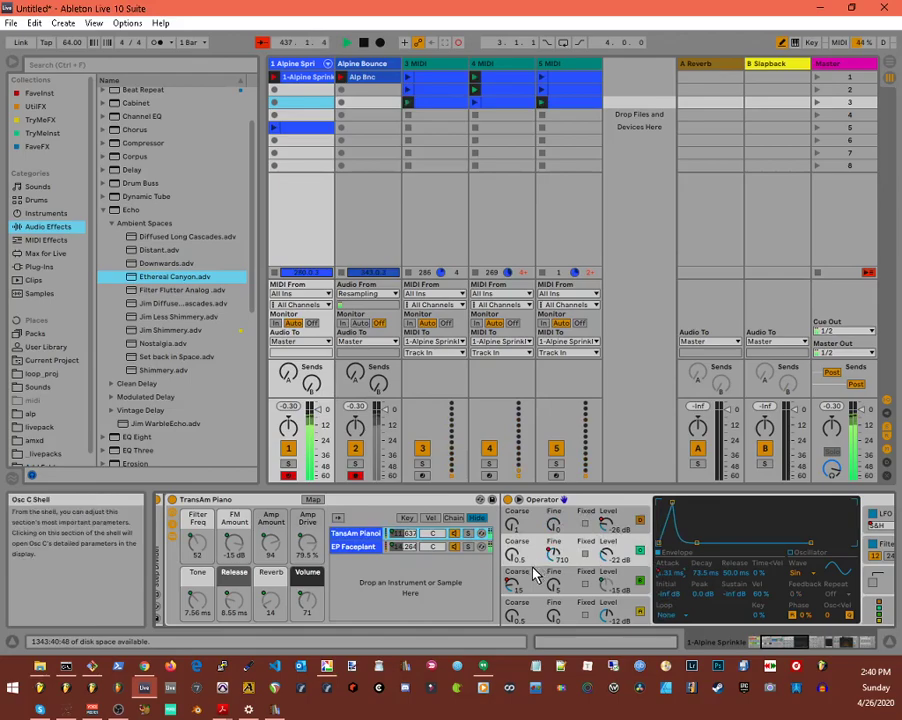
left_click(512, 527)
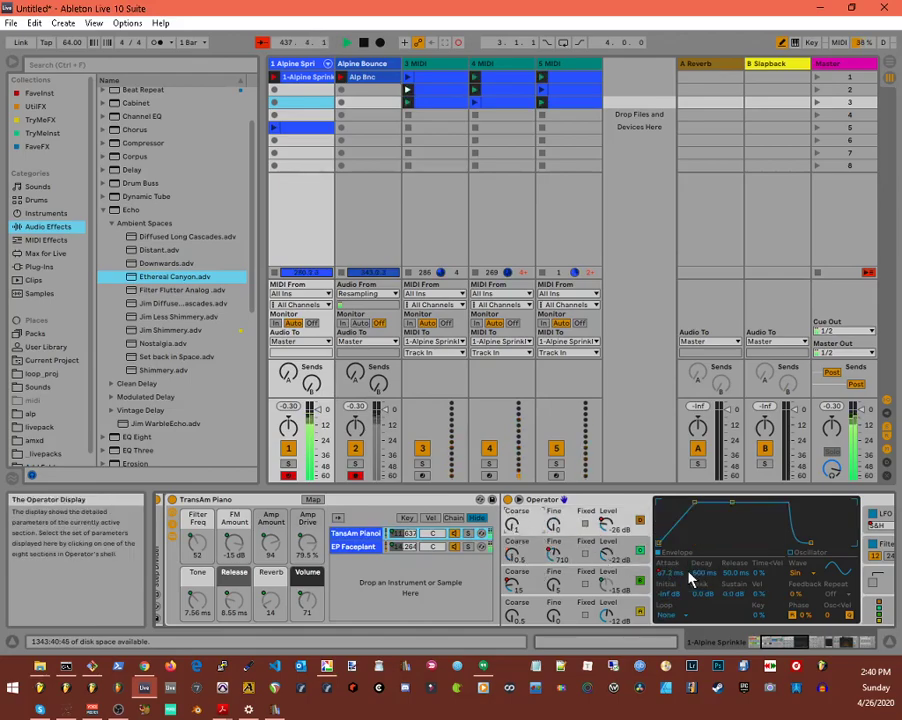
left_click(512, 582)
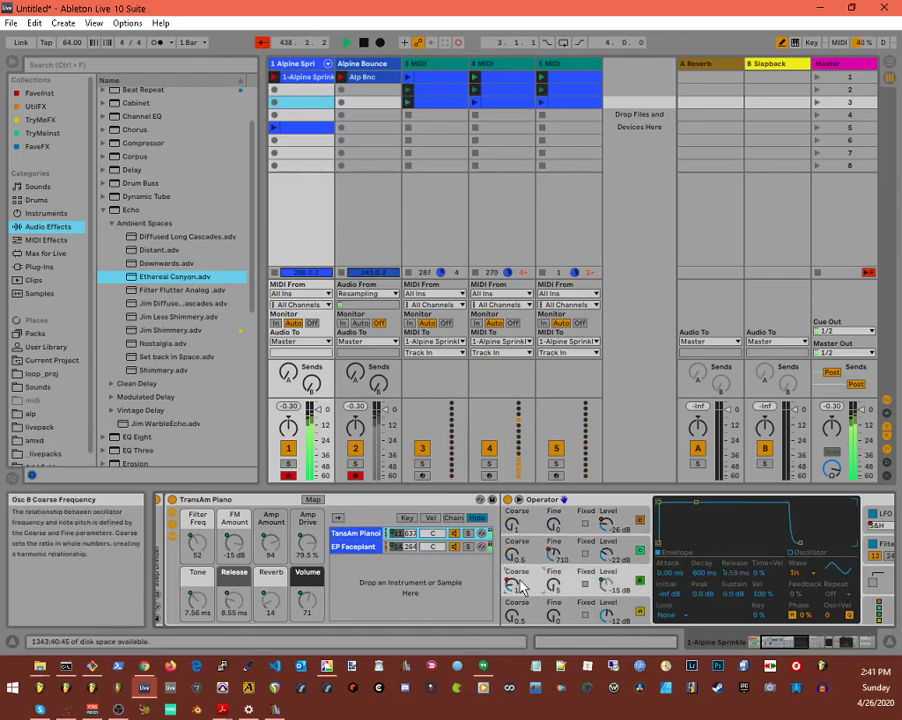
left_click_drag(668, 574, 668, 560)
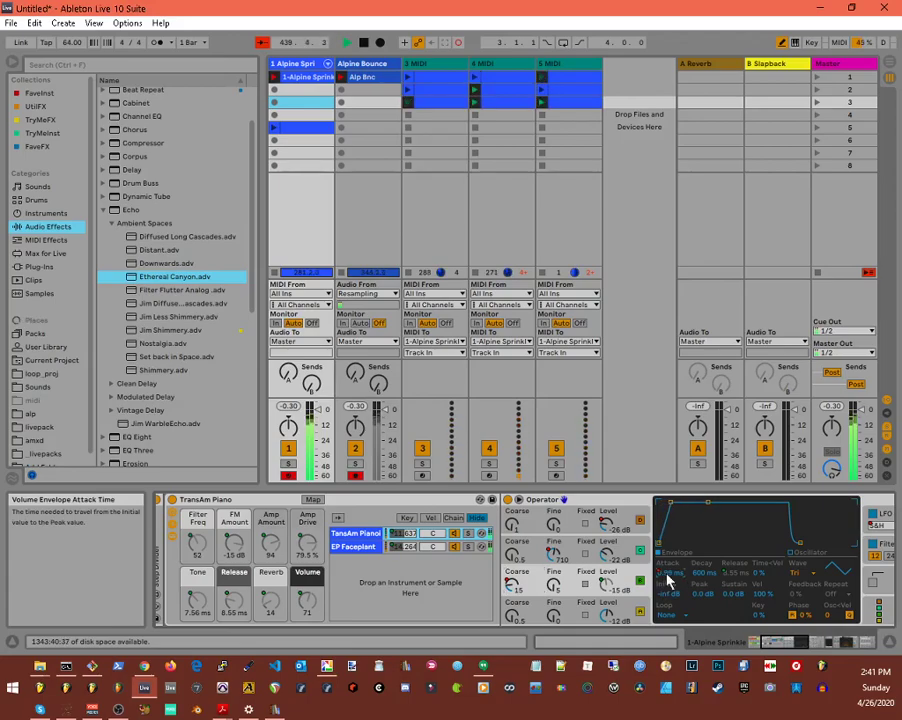
left_click(541, 612)
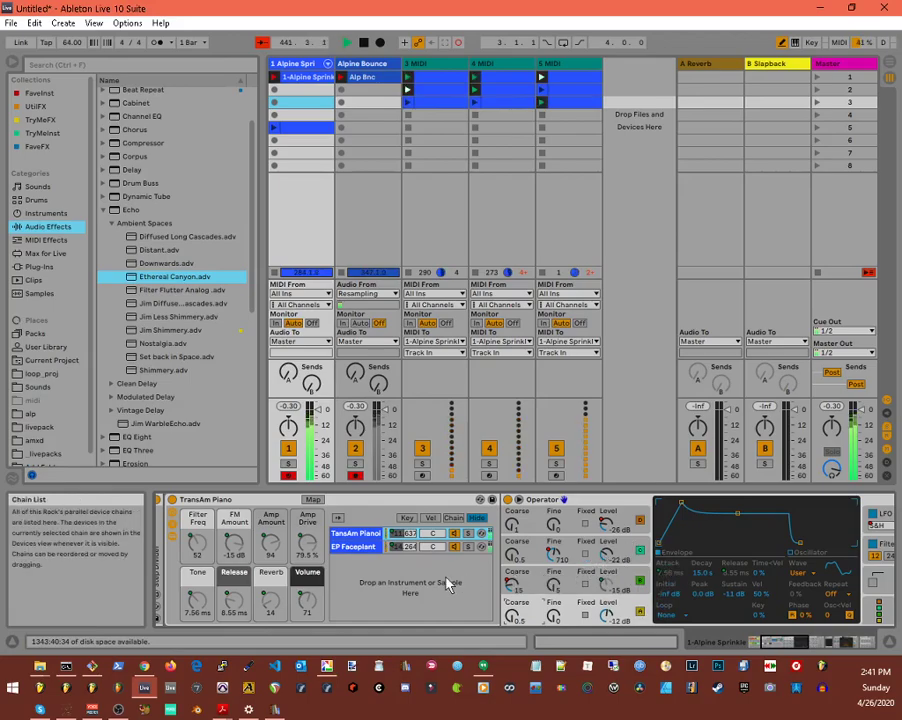
On the EP Faceplant chain of the TransAm Piano rack, set the Attack macro to 106, Release to 42 and Distort to 57.
left_click(354, 549)
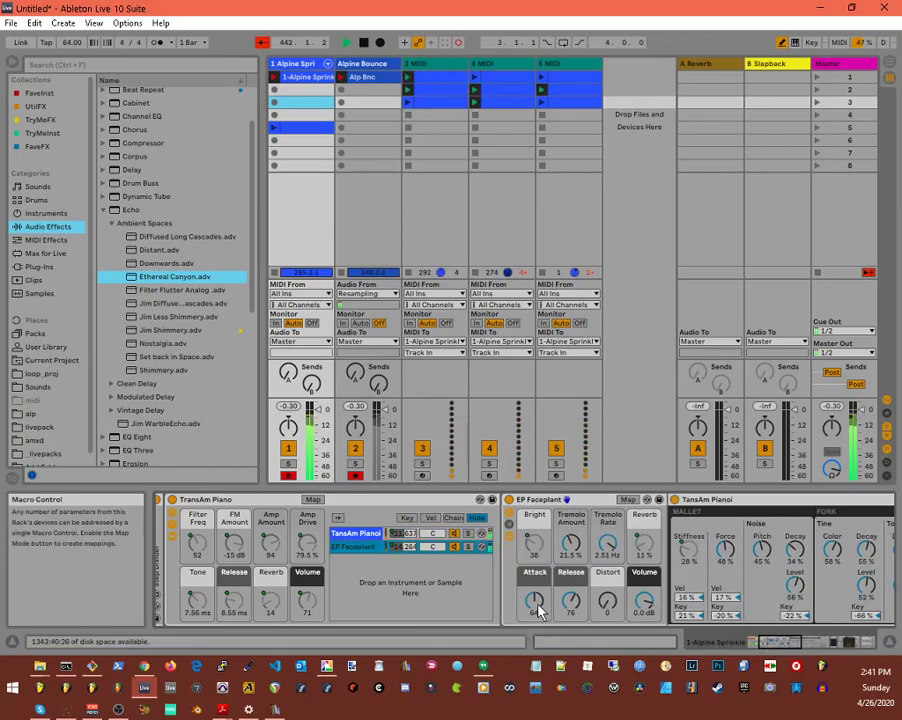
left_click_drag(538, 611, 538, 585)
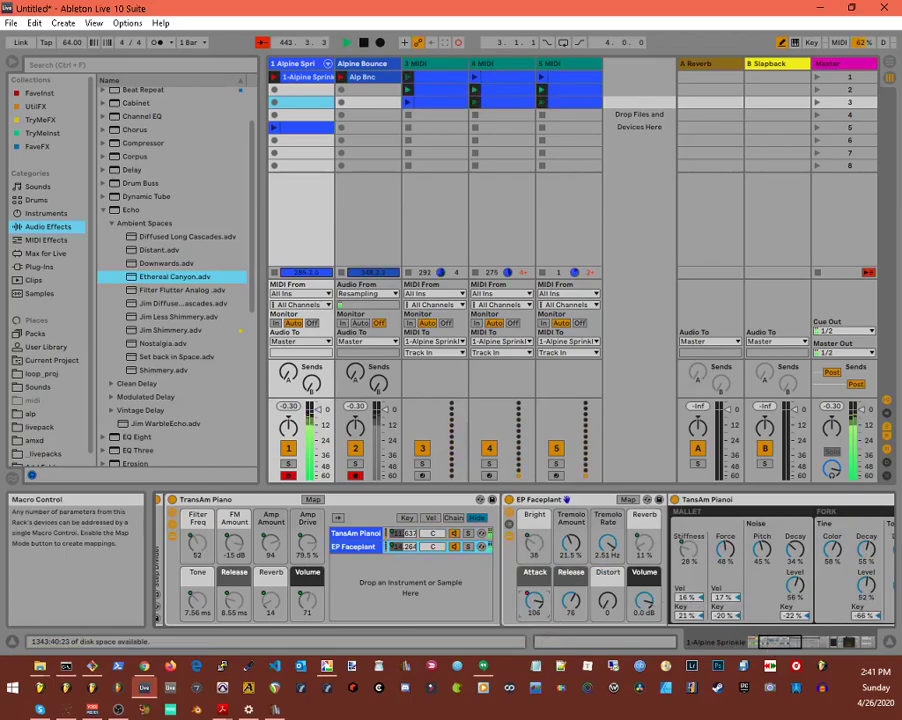
left_click_drag(570, 606, 606, 565)
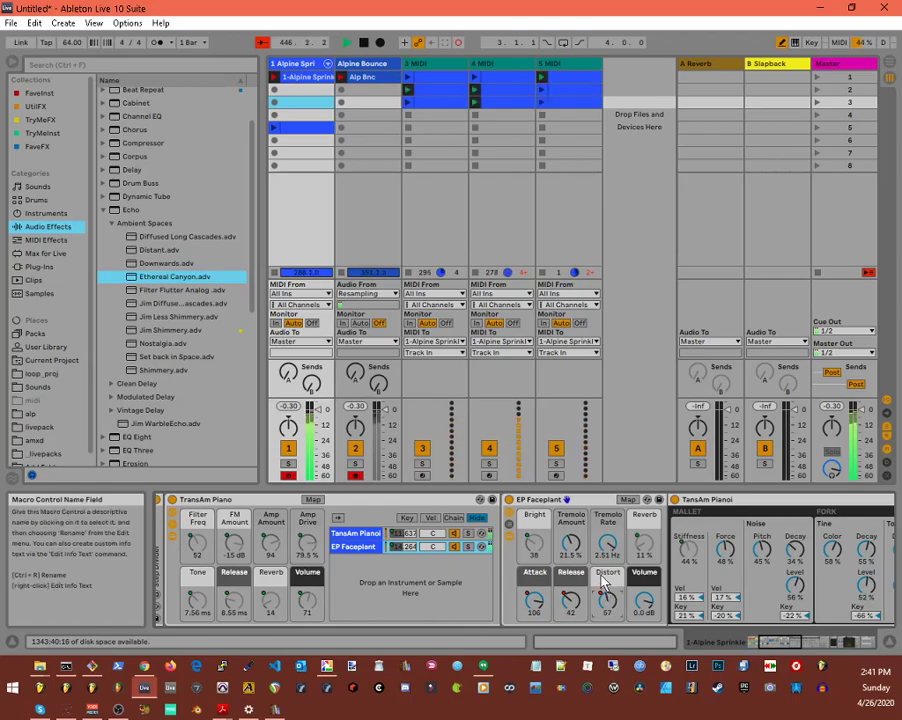
Set the global keyboard Detune of the TansAm Pianoi electric piano in the EP Faceplant chain to 0.13.
left_click_drag(764, 643, 788, 650)
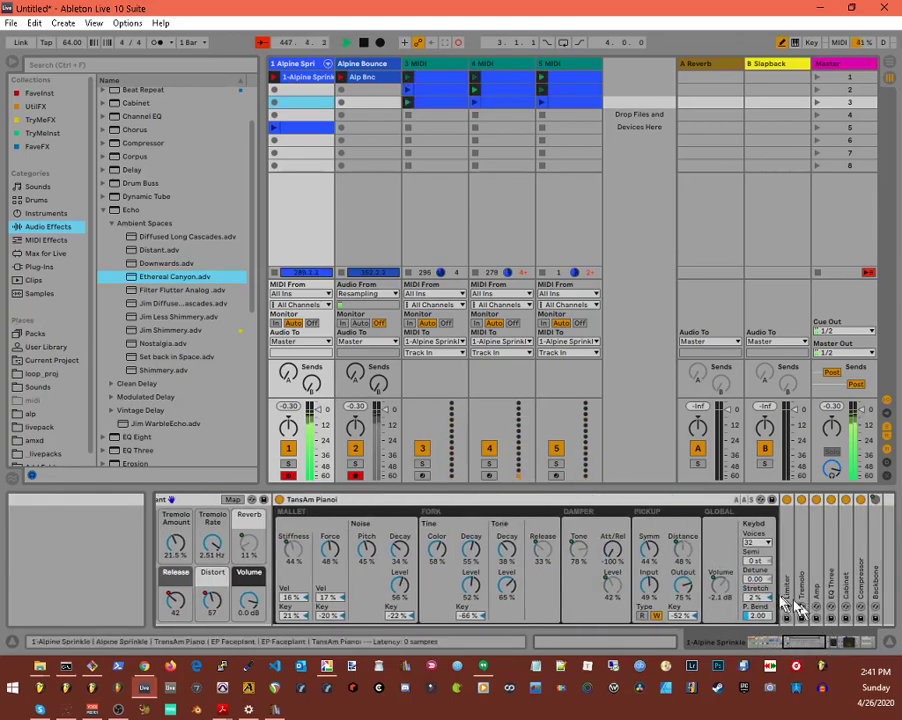
left_click_drag(757, 580, 757, 572)
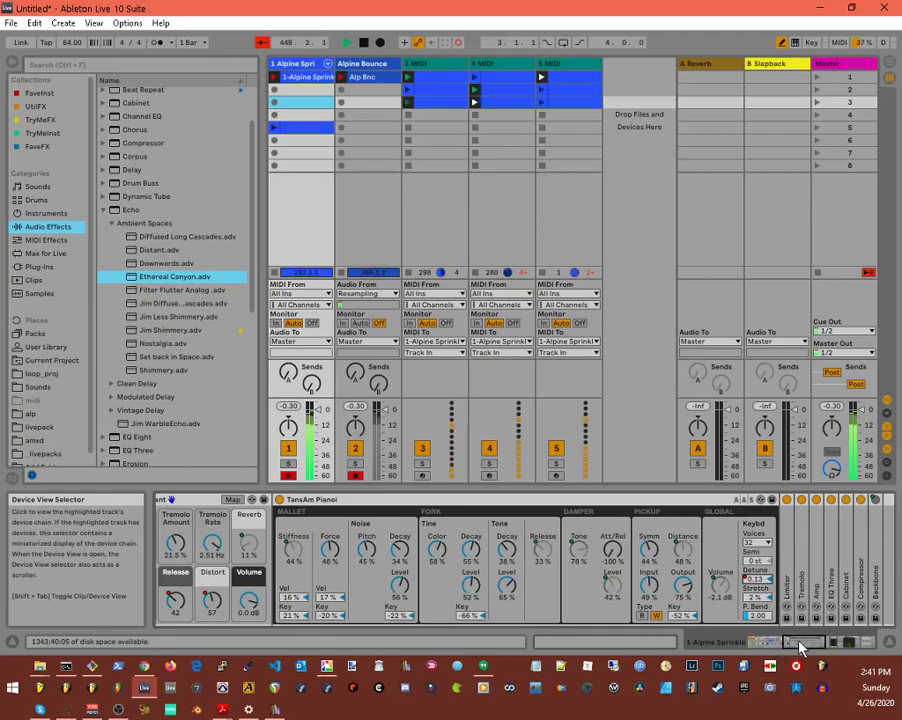
left_click_drag(797, 645, 808, 650)
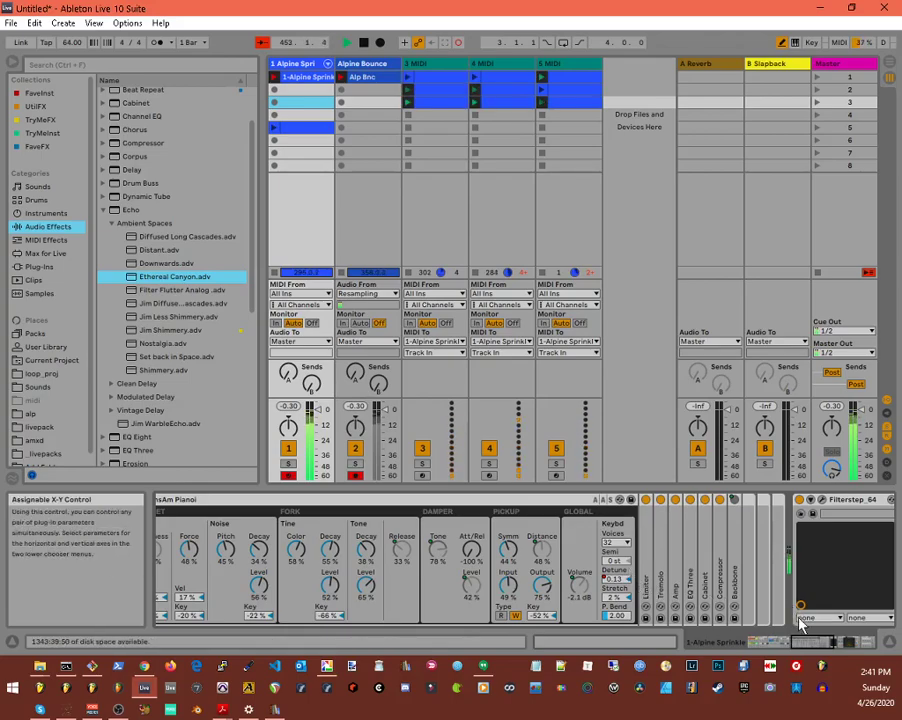
left_click_drag(818, 645, 836, 648)
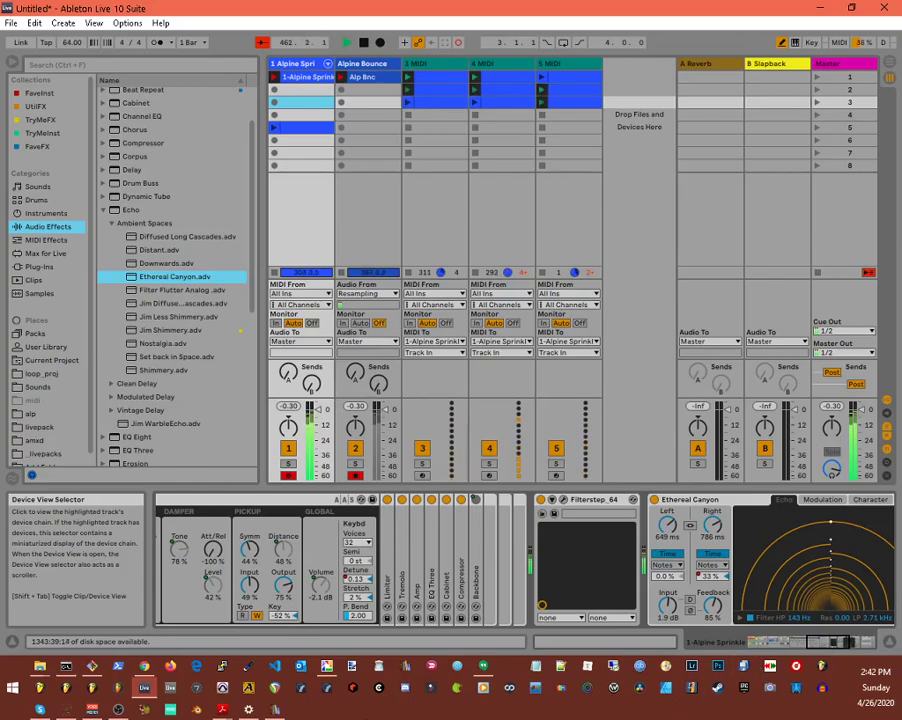
Switch to Voicemeeter, take hardware input 1 off bus B temporarily, route it back to B, and move the mixer window out of Live's way.
left_click(86, 713)
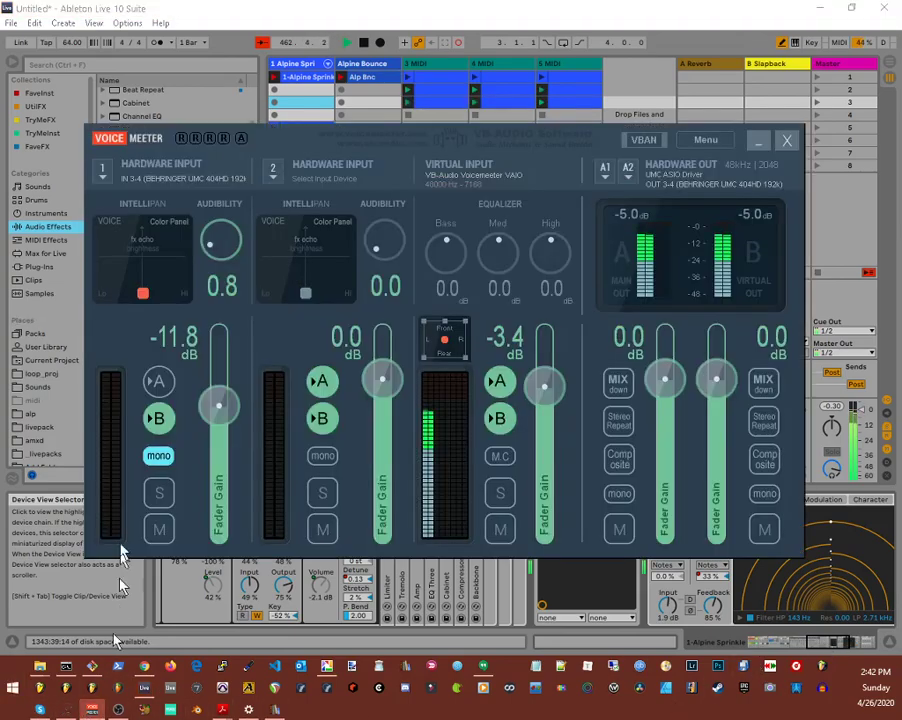
left_click(159, 420)
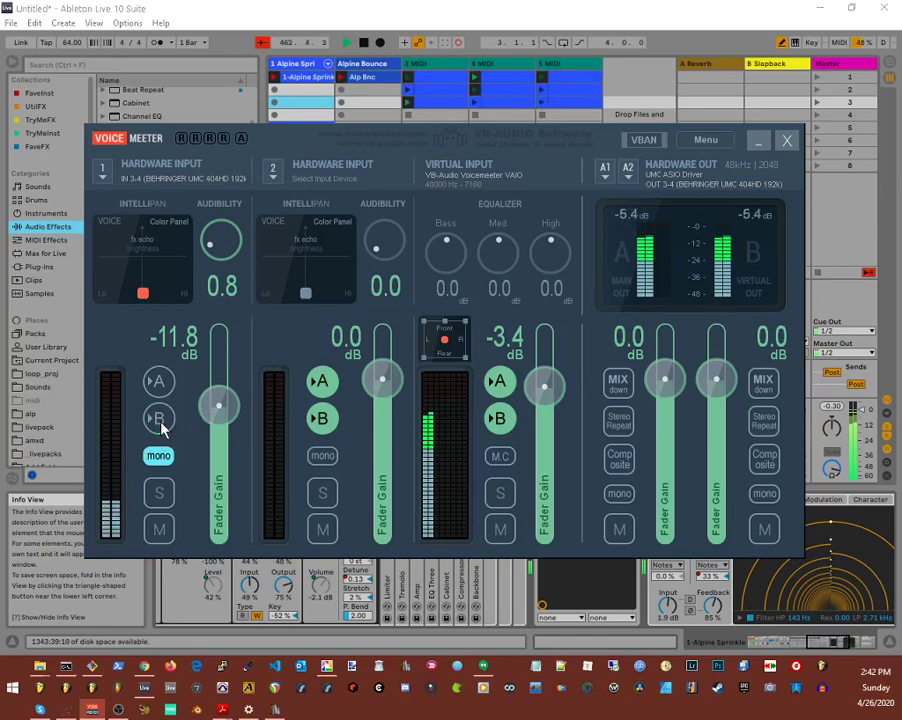
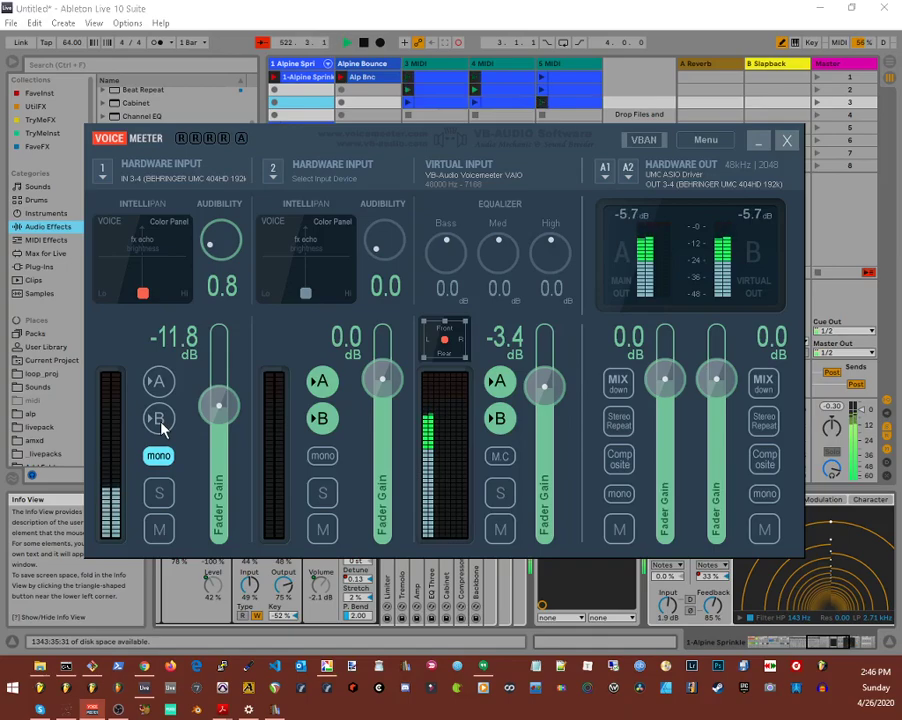
left_click(159, 420)
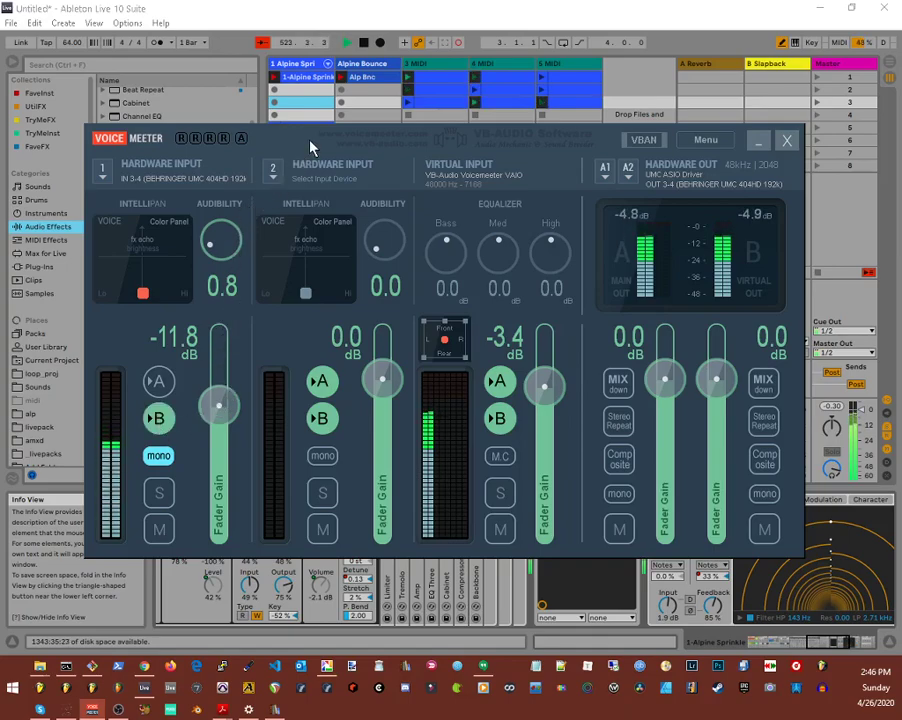
left_click_drag(310, 141, 901, 268)
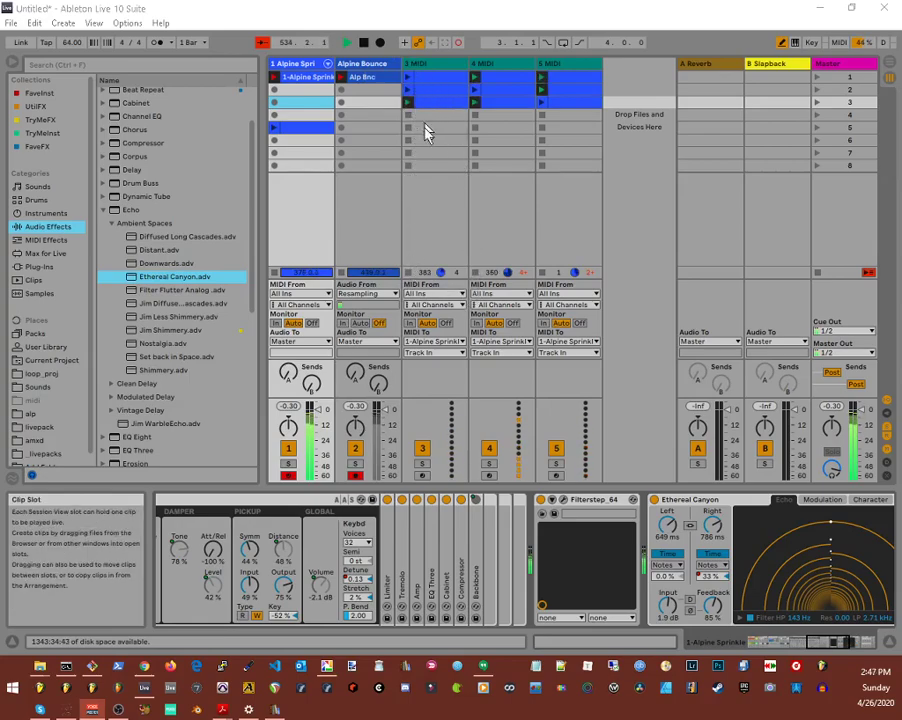
Stop the playing clips on the 4 MIDI, 3 MIDI and 5 MIDI tracks, and unfold Step Divider in the Alpine Sprinkle rack.
left_click(474, 272)
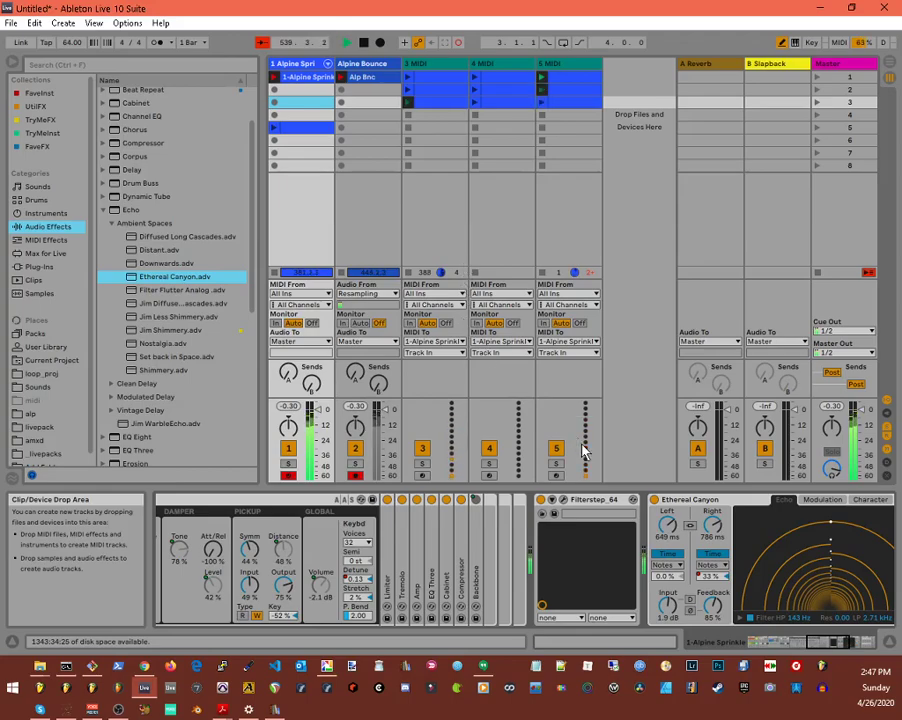
left_click_drag(818, 646, 750, 648)
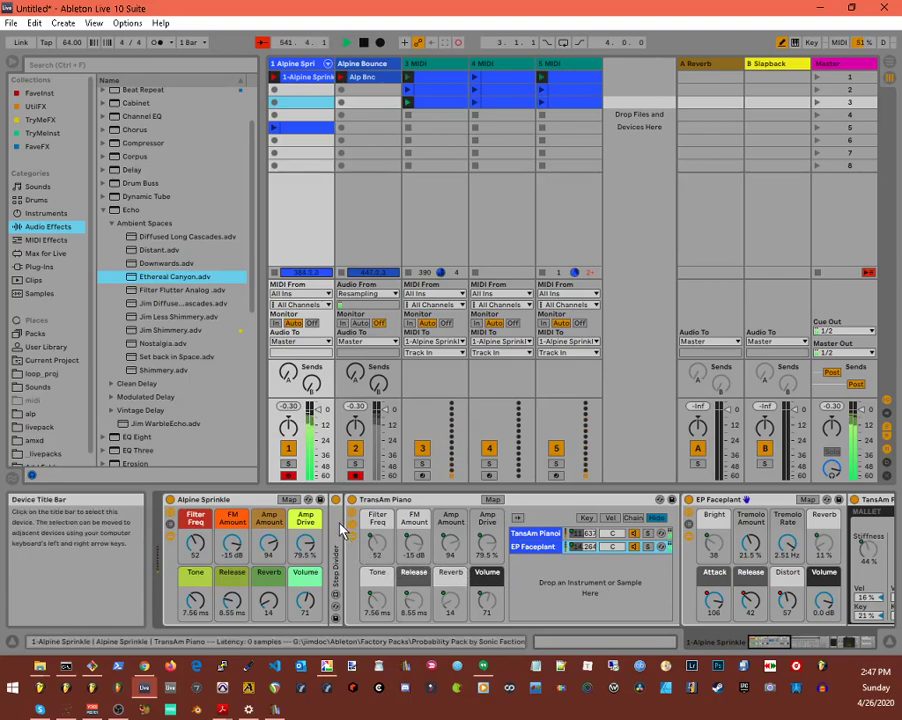
left_click(356, 476)
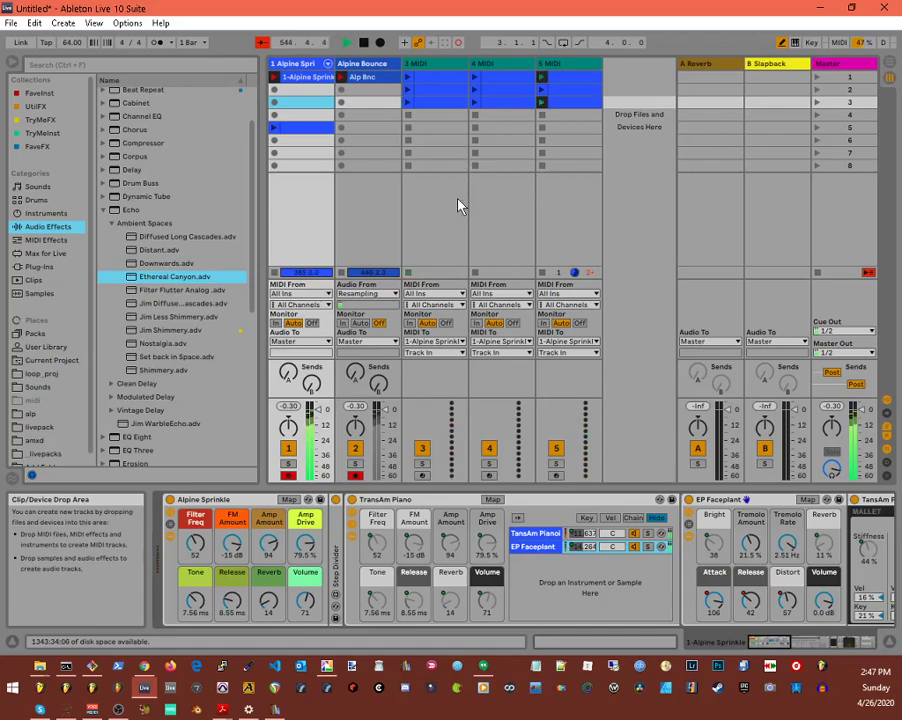
left_click(541, 272)
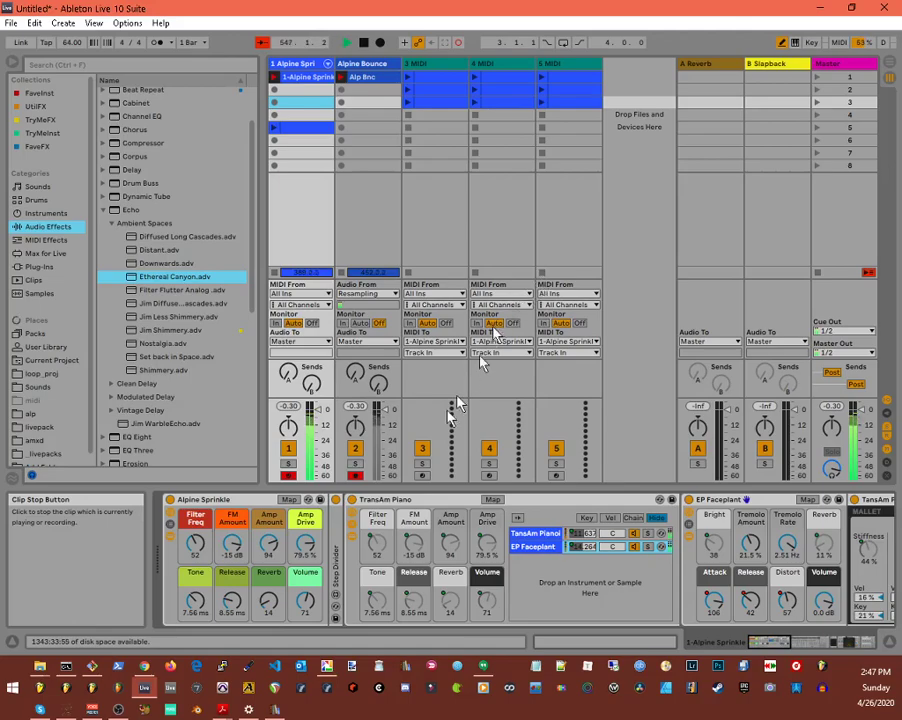
double_click(338, 537)
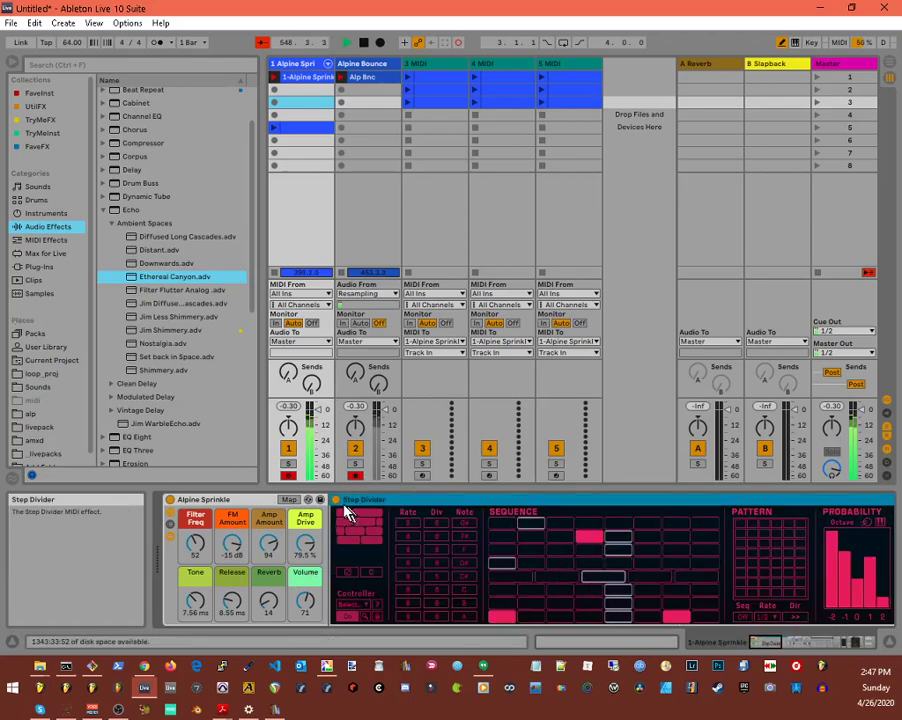